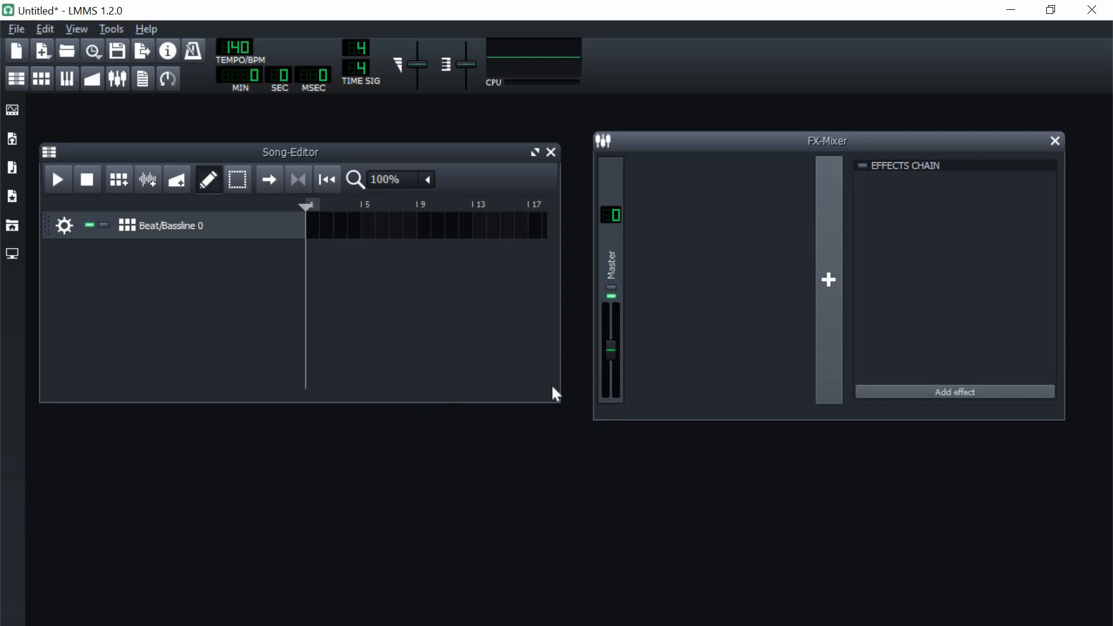
drag(552, 386, 558, 391)
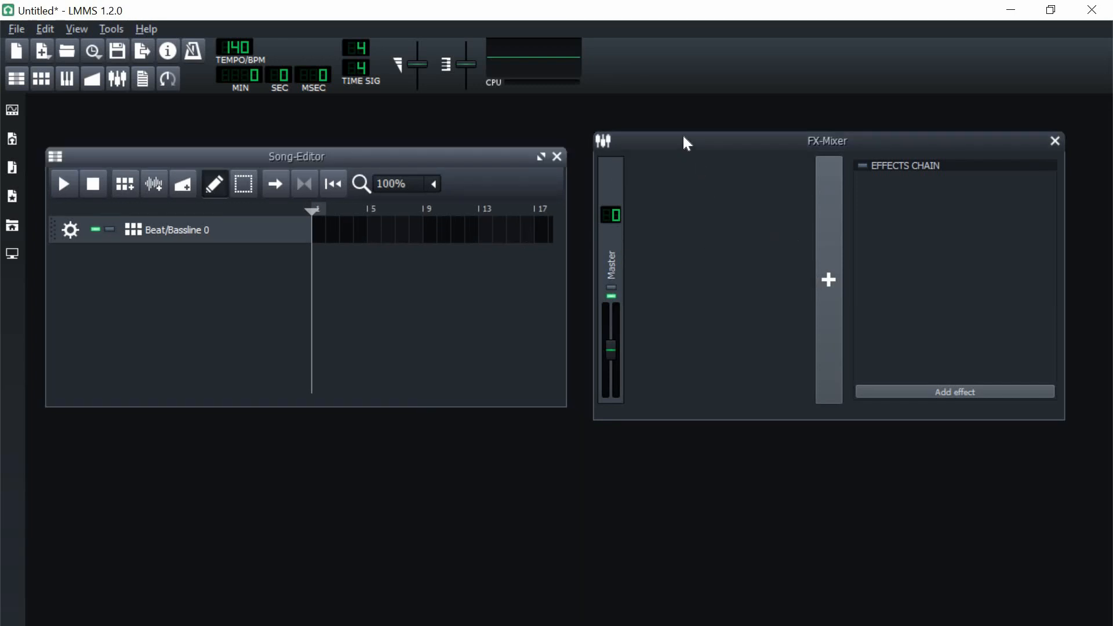
mouse_move(687, 143)
mouse_down()
mouse_move(651, 167)
mouse_move(668, 150)
mouse_move(679, 155)
mouse_up()
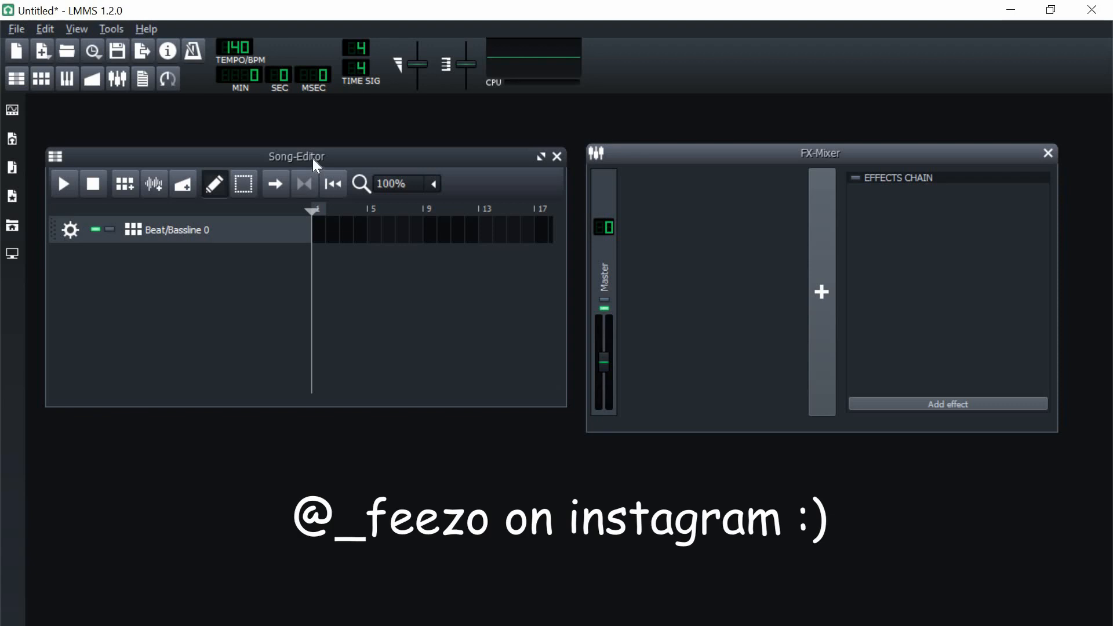
drag(312, 158, 312, 161)
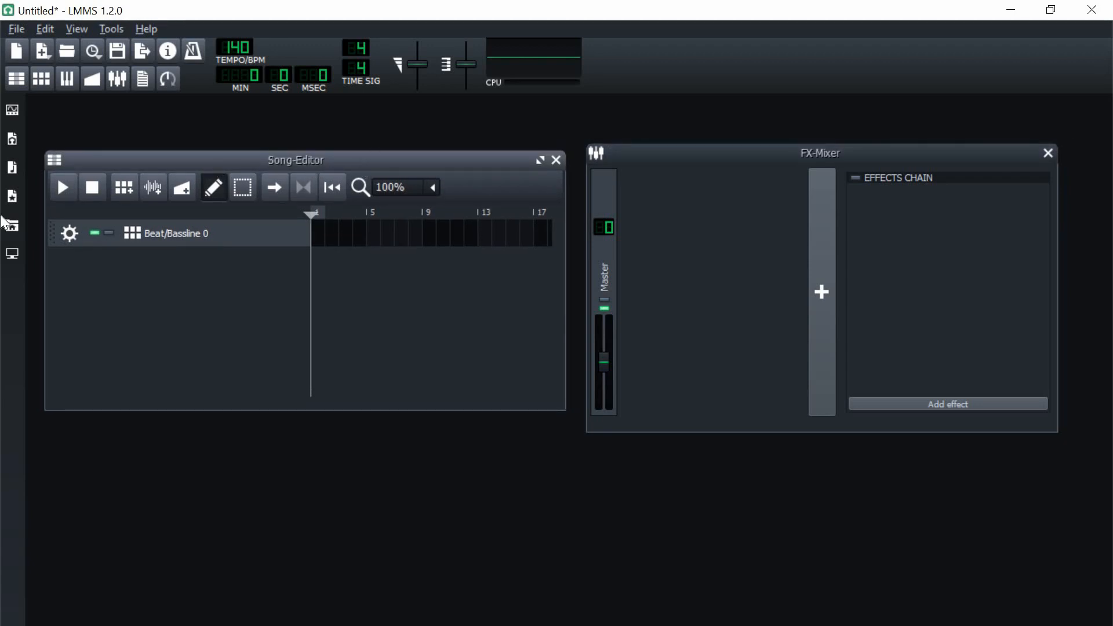
Step: Browse the computer's Program Files (x86) folders and load the Sonatina Orchest VST instrument as a Beat/Bassline 0 track
click(11, 255)
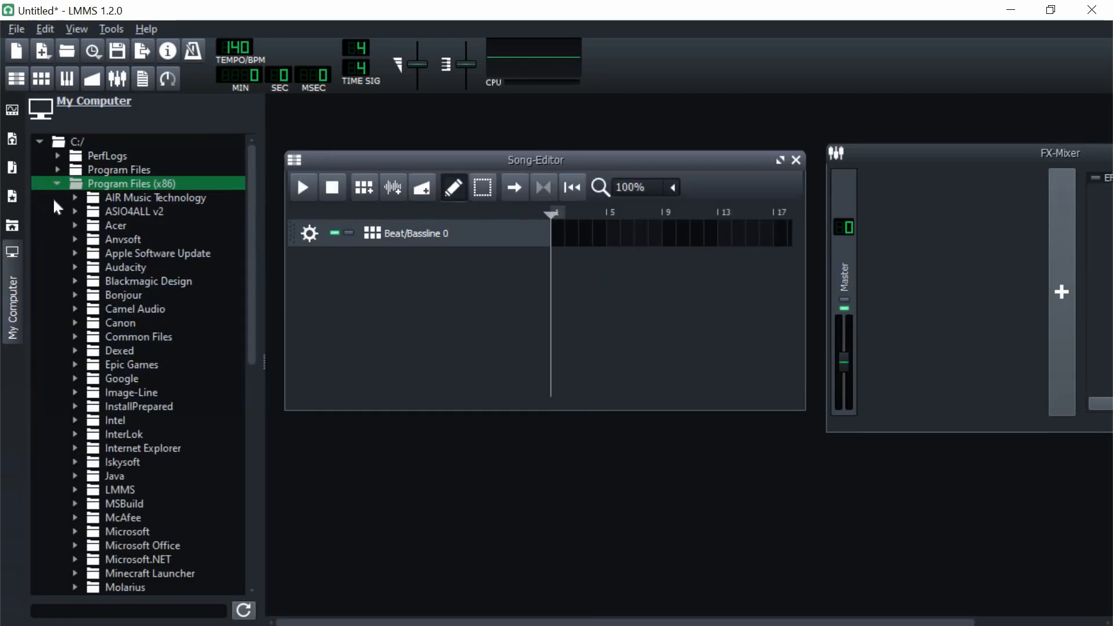
scroll(135, 335, down, 2)
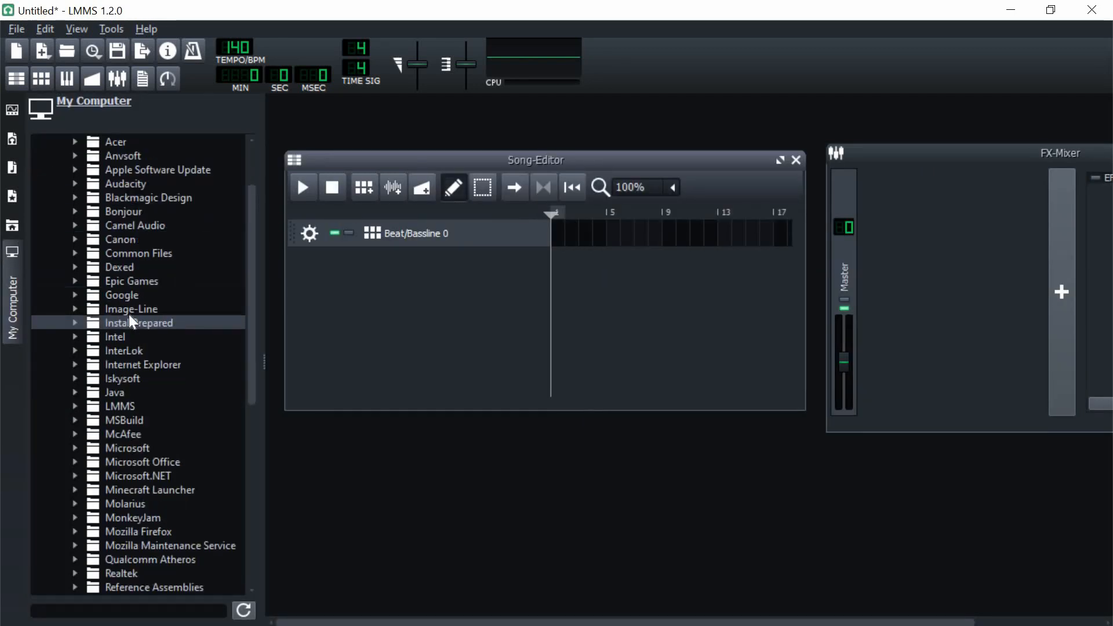
double_click(131, 309)
double_click(147, 337)
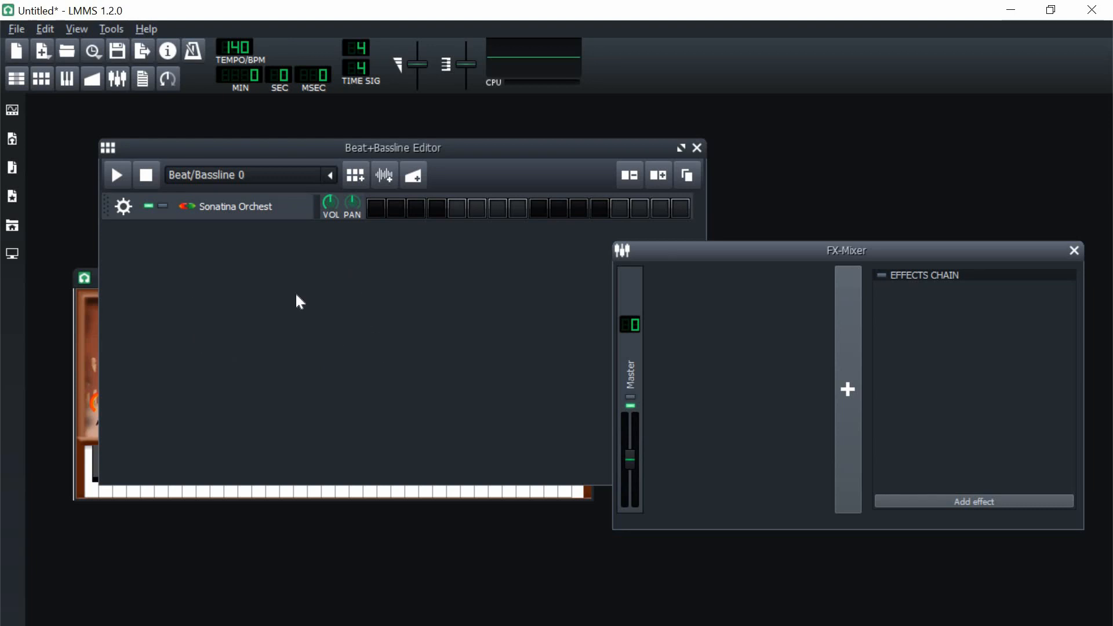
Step: Arrange the Beat+Bassline Editor and the FX-Mixer windows so the whole step row is unobstructed
drag(736, 255, 681, 312)
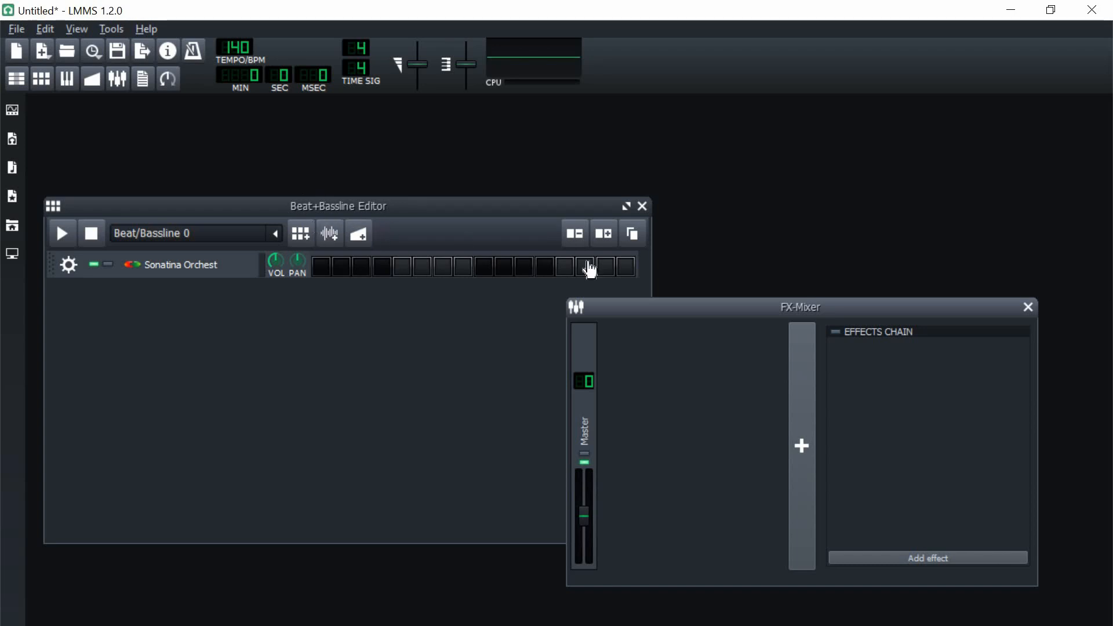
drag(713, 313, 698, 221)
click(522, 205)
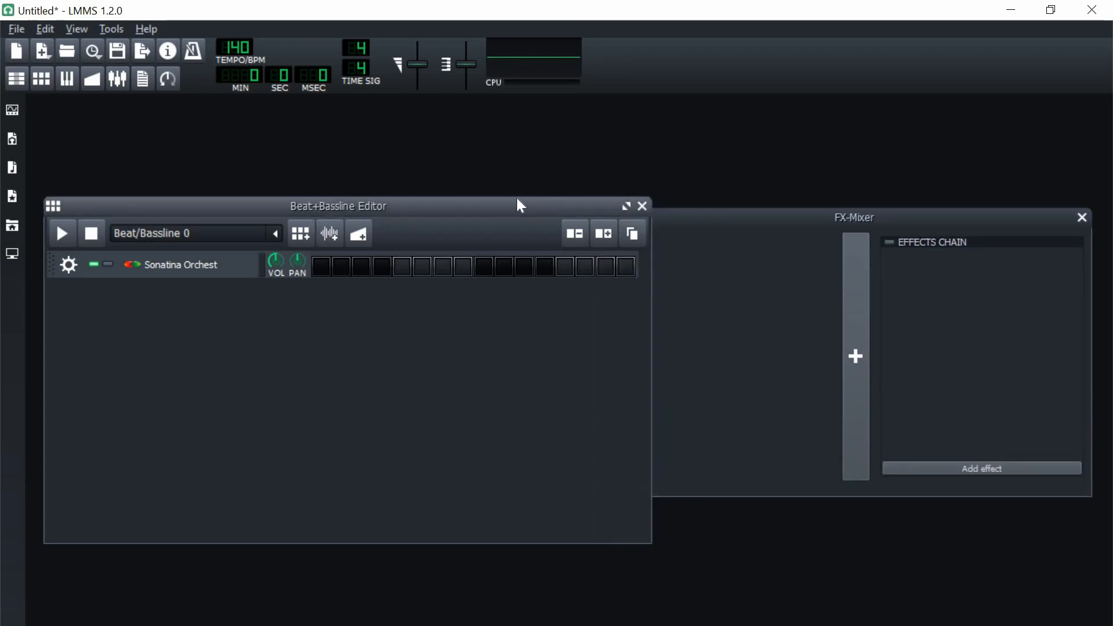
drag(517, 199, 516, 161)
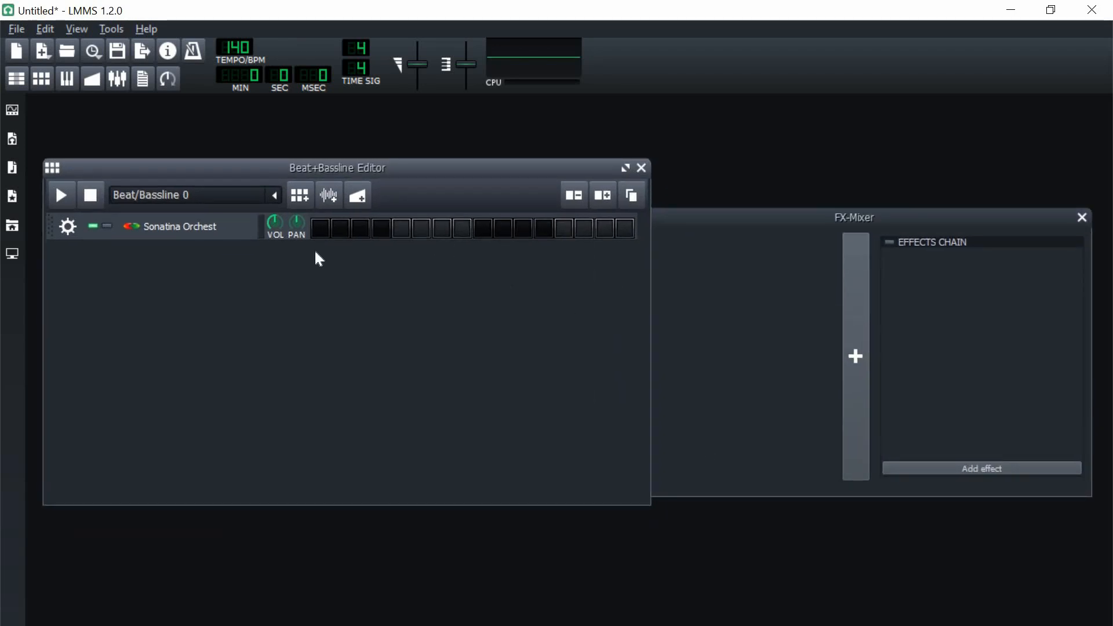
Step: Open the Sonatina Orchest instrument, play back its harp pattern with the track volume raised slightly, and stop playback
right_click(342, 232)
click(199, 234)
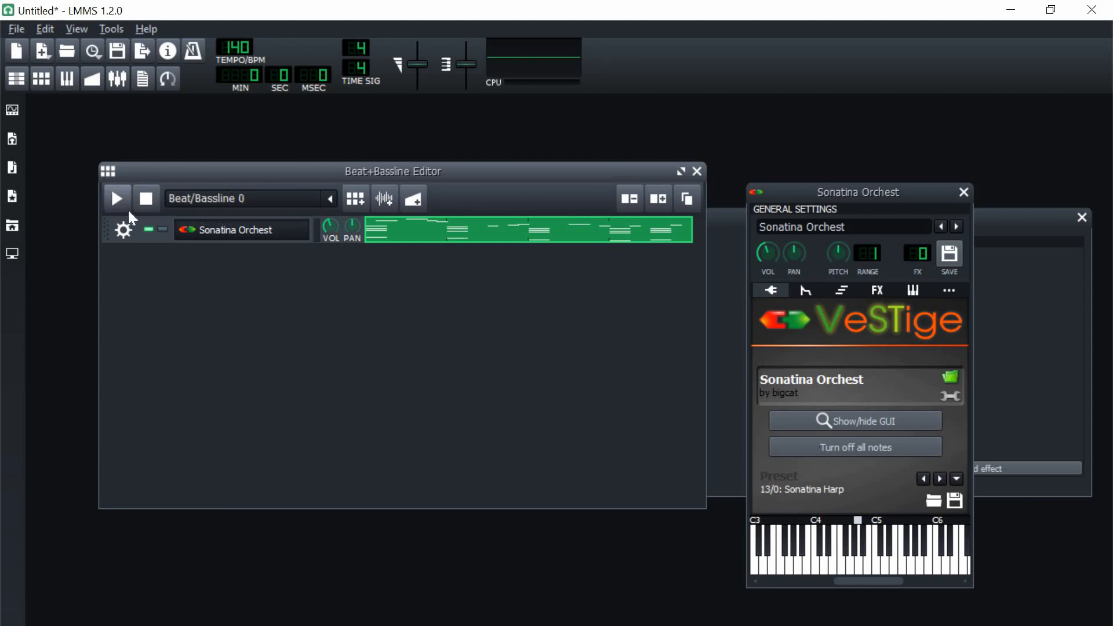
key(space)
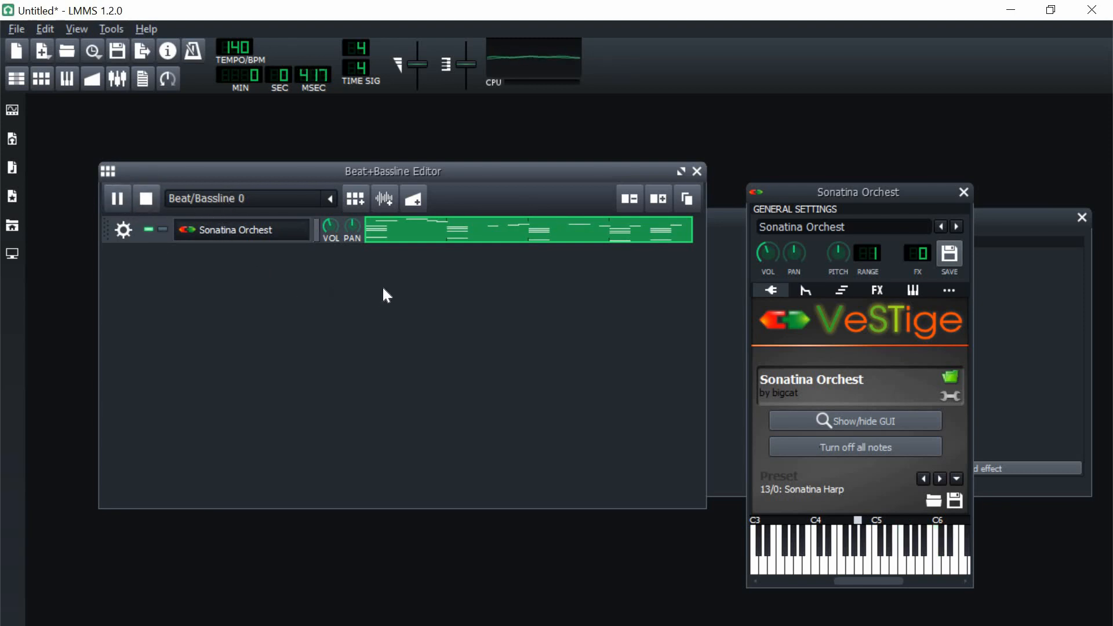
drag(332, 230, 332, 223)
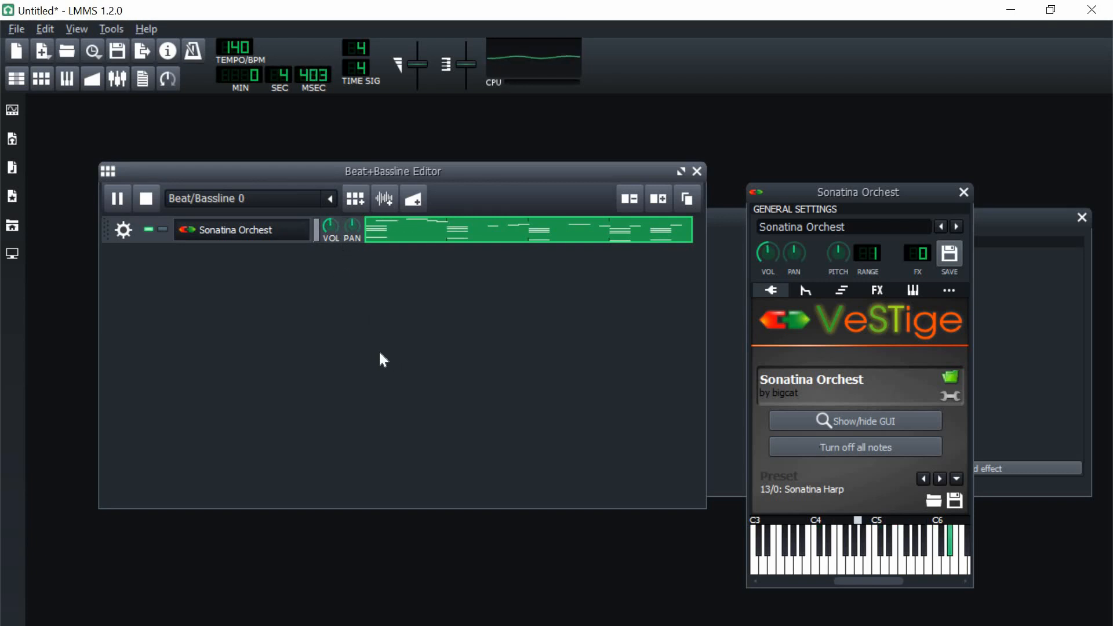
click(154, 201)
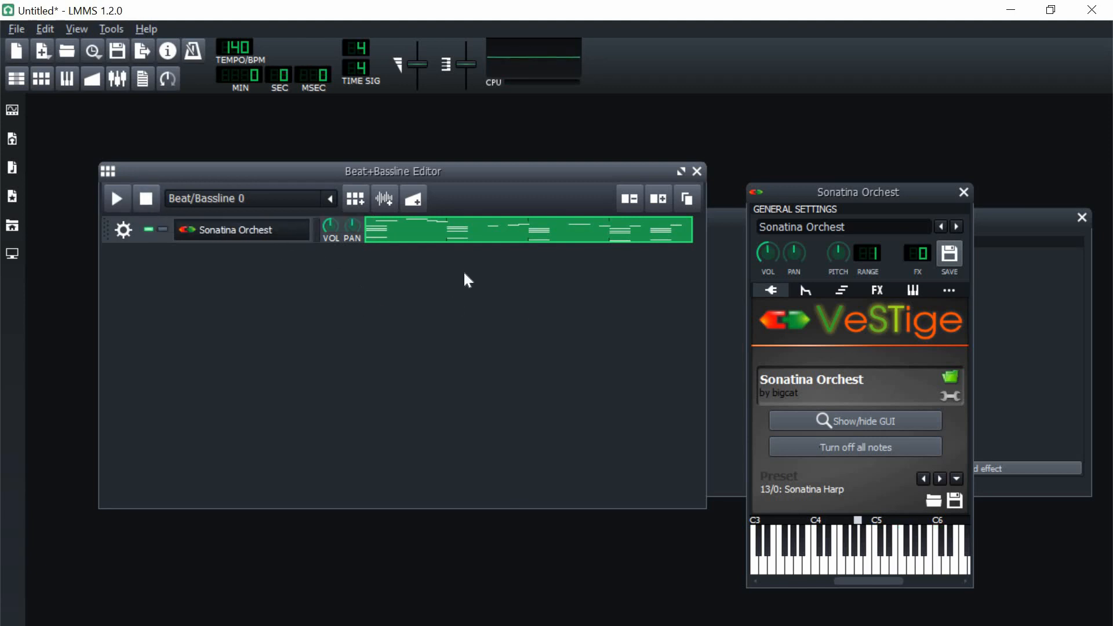
Step: Bring the FX-Mixer in front of the other windows and add a new FX channel to it
drag(792, 196, 783, 201)
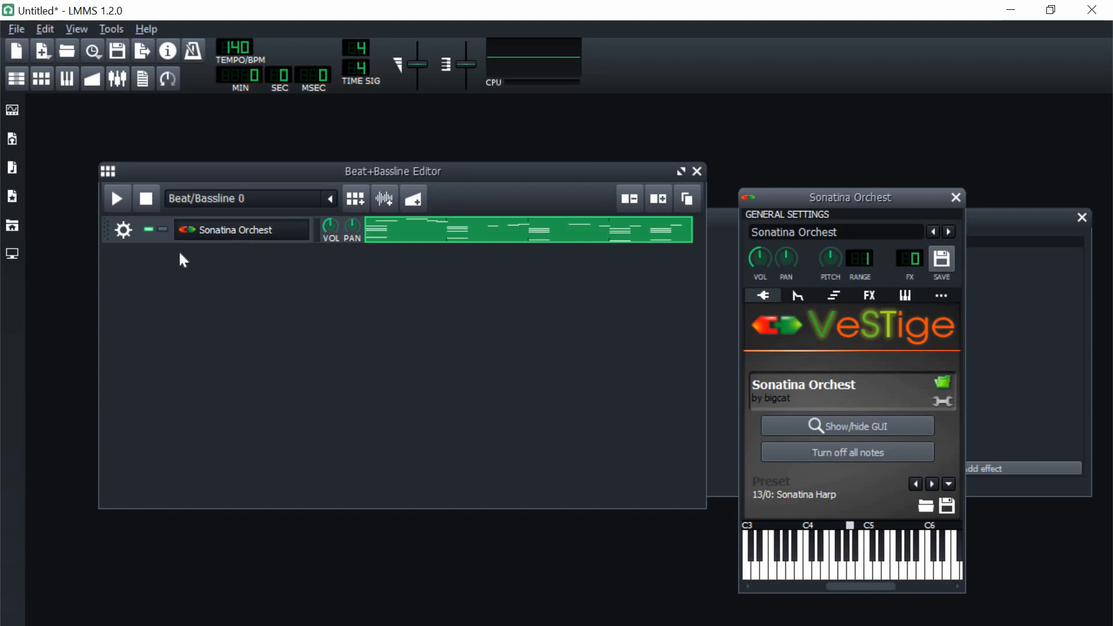
drag(536, 180, 517, 186)
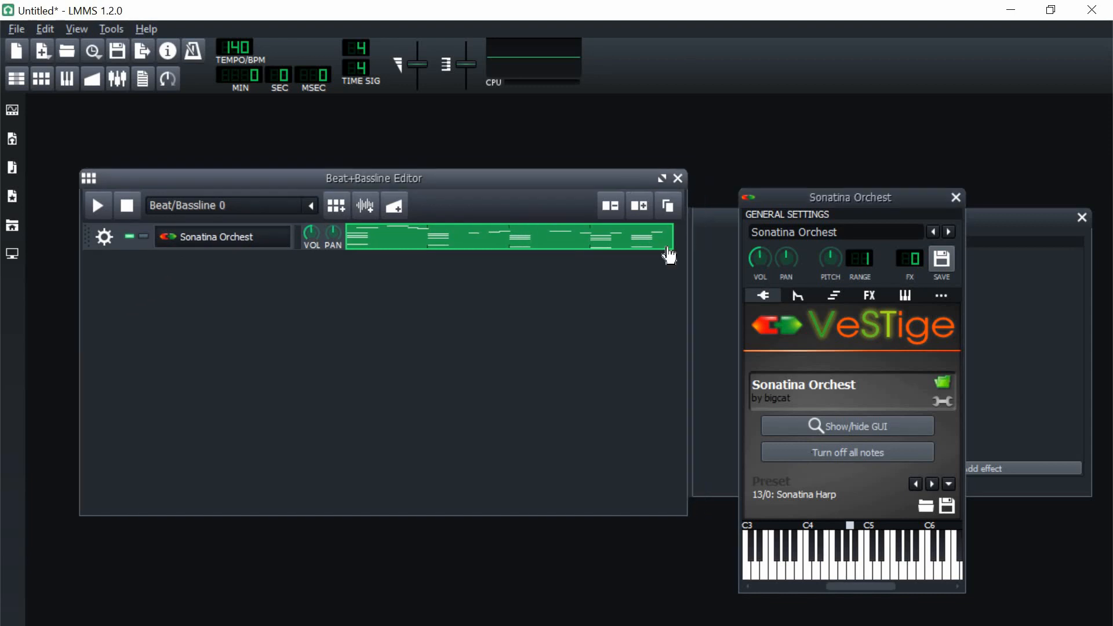
click(693, 272)
drag(740, 219, 694, 204)
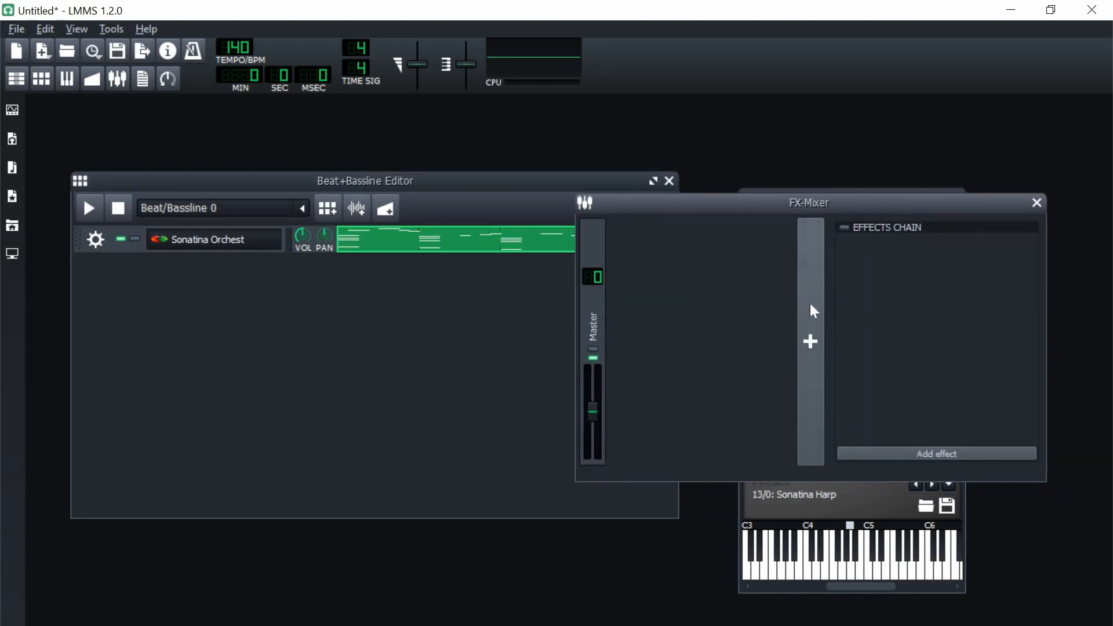
click(816, 363)
click(637, 333)
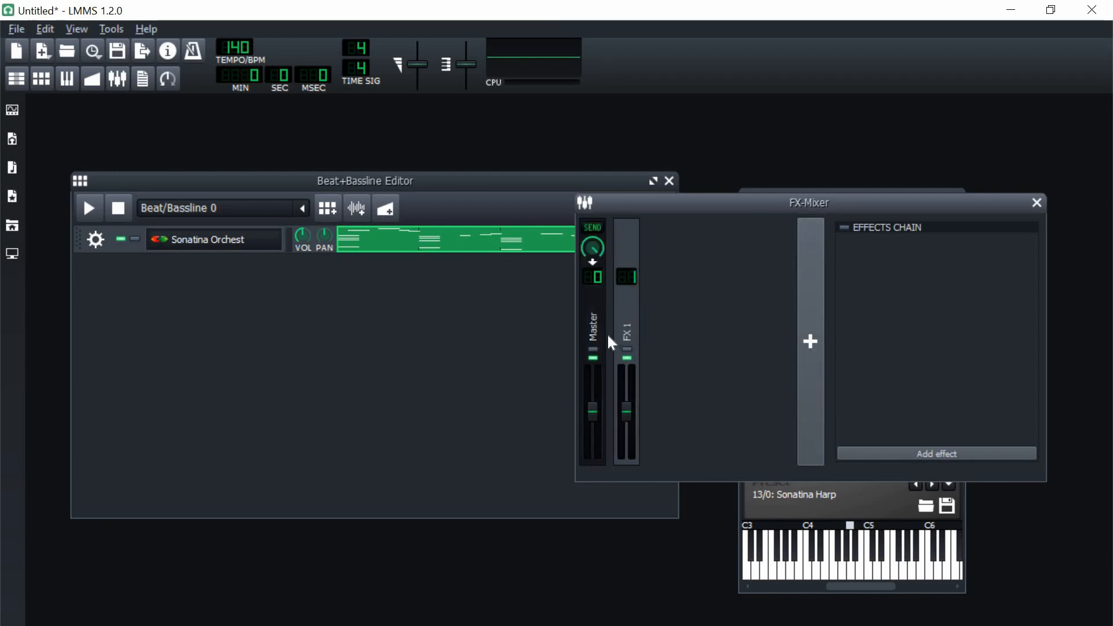
Step: Switch from the Master channel back to FX 1 and widen the FX-Mixer window
click(596, 320)
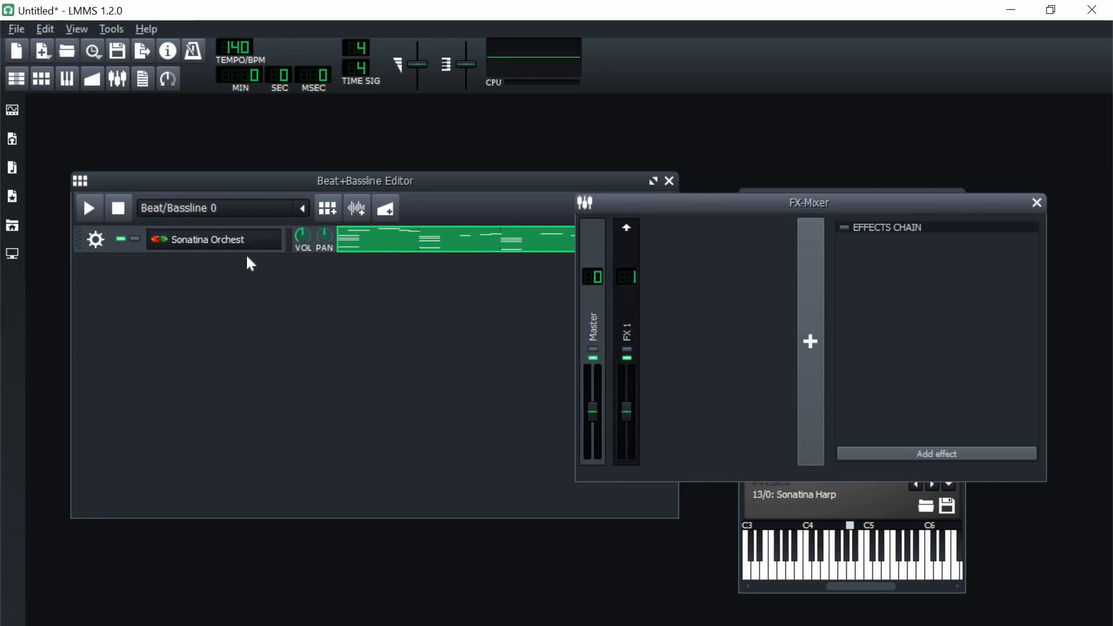
click(627, 318)
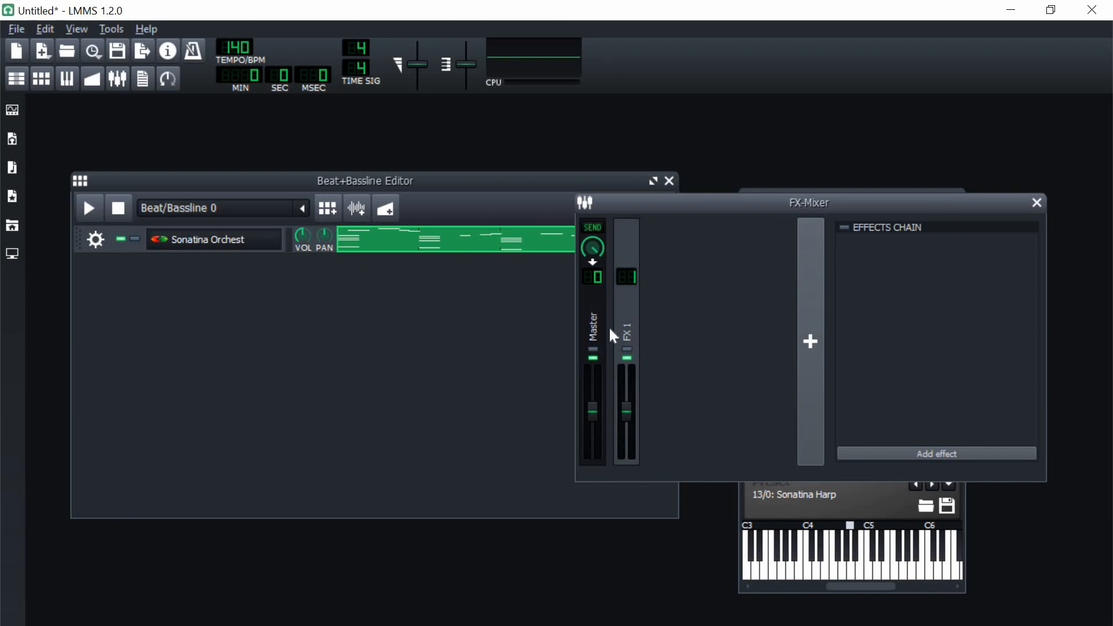
drag(576, 336, 487, 335)
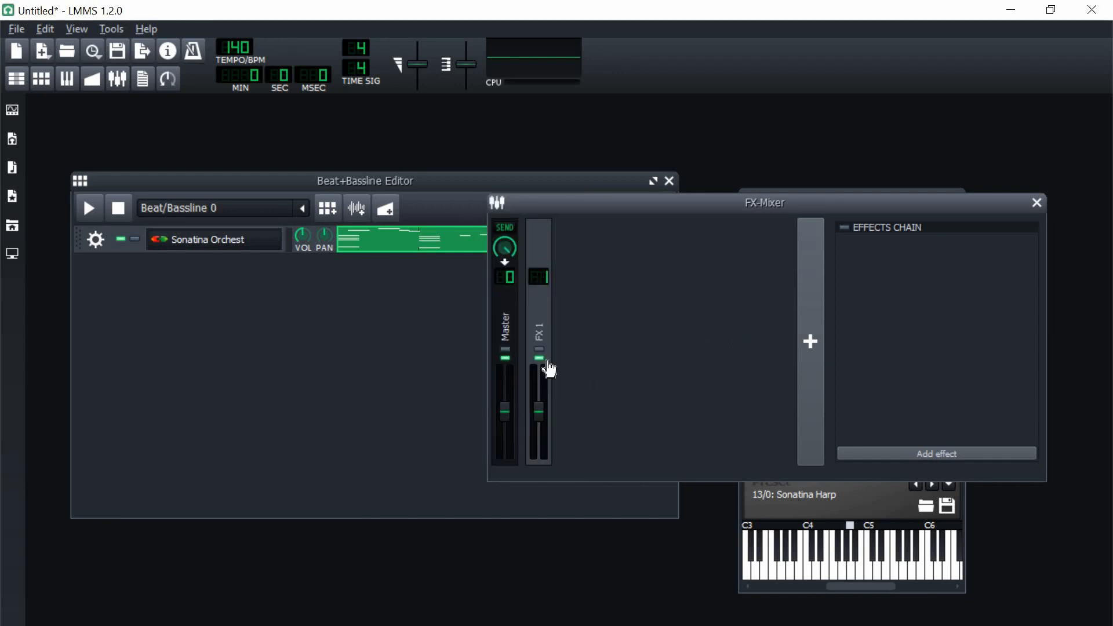
Step: Nudge the FX 1 channel's fader upward and reset it to its default level
drag(542, 419, 541, 415)
right_click(540, 411)
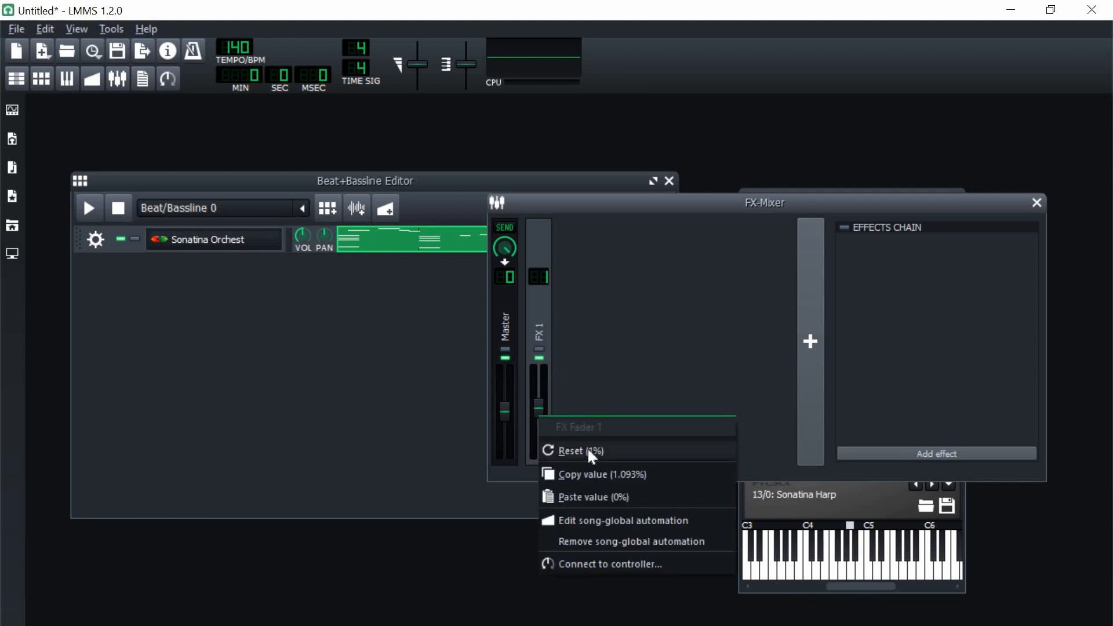
click(588, 451)
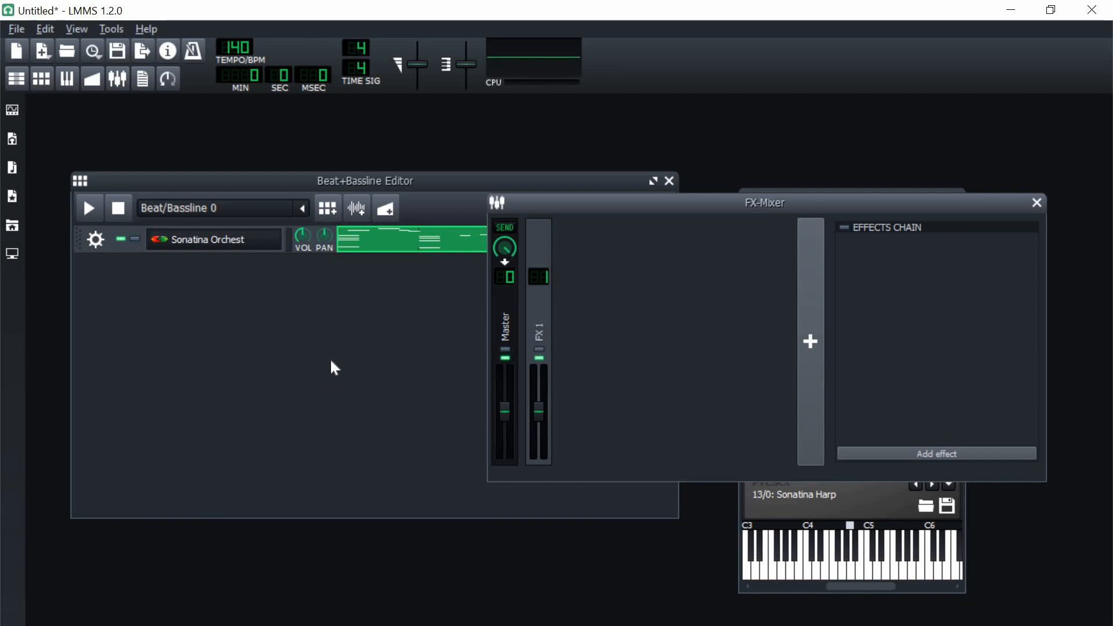
Step: Route the Sonatina Orchest instrument to FX channel 1 and move its window aside
drag(451, 187, 450, 188)
click(589, 343)
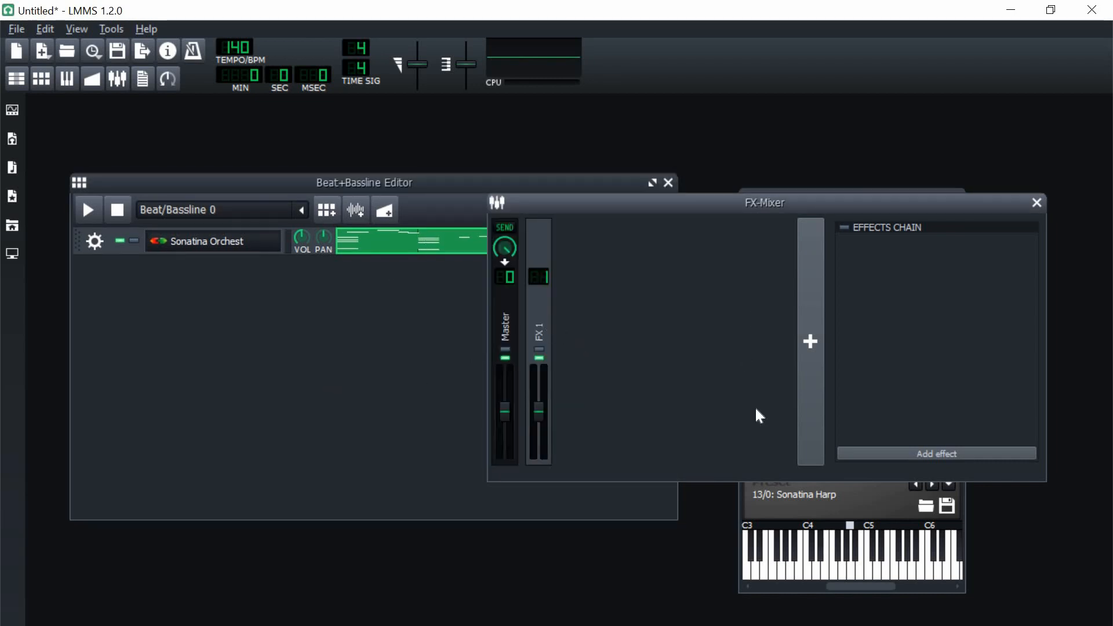
click(234, 245)
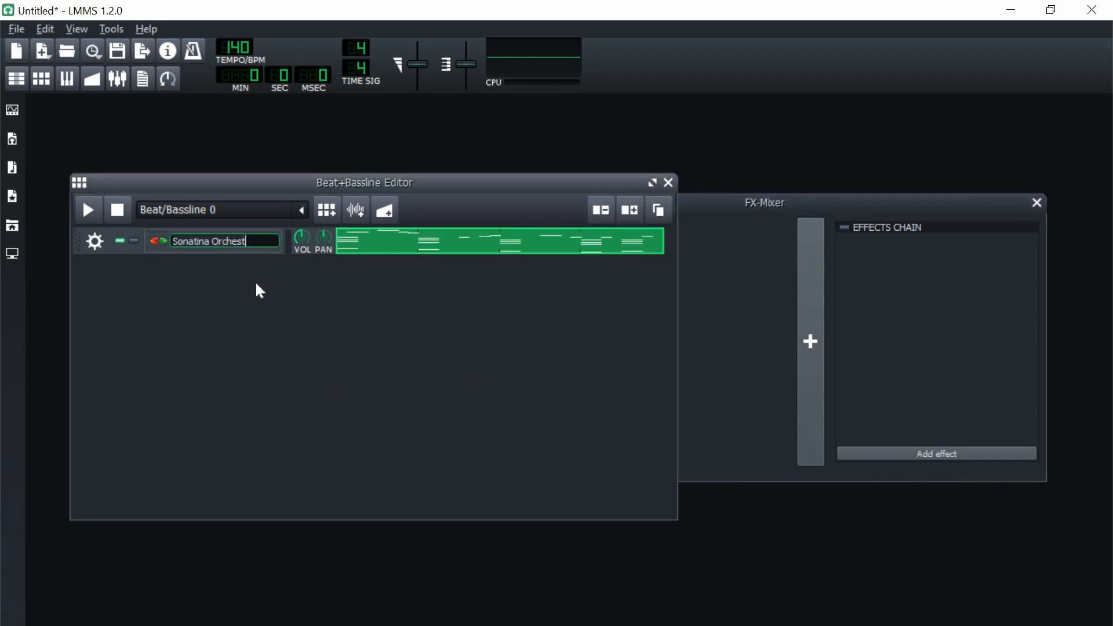
click(249, 248)
drag(858, 195, 901, 210)
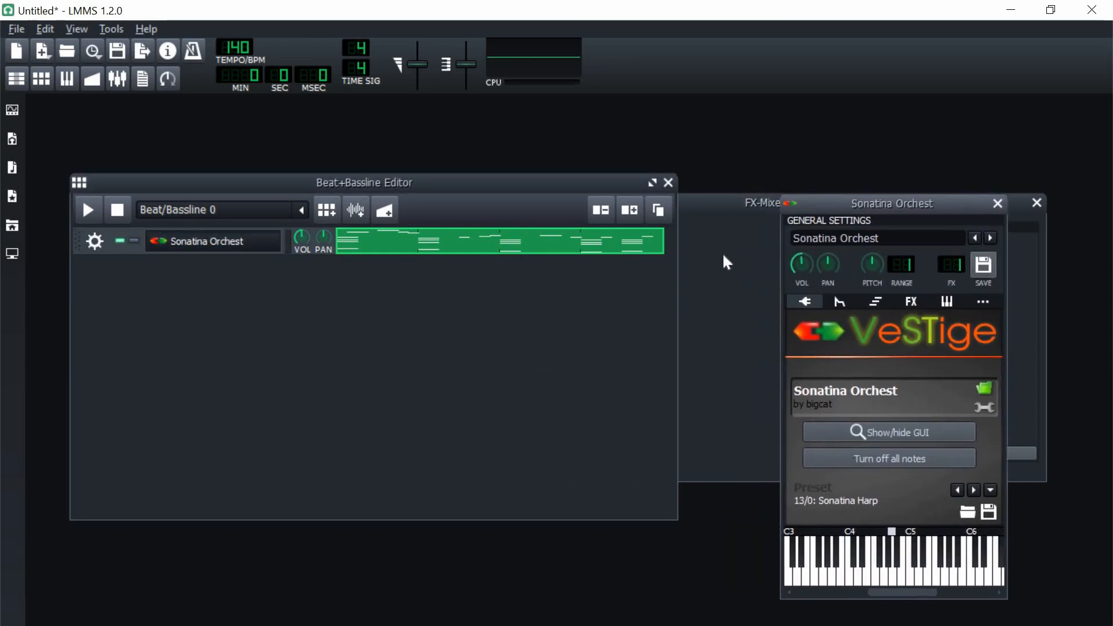
Step: Rename the FX 1 mixer channel to "harp"
click(693, 319)
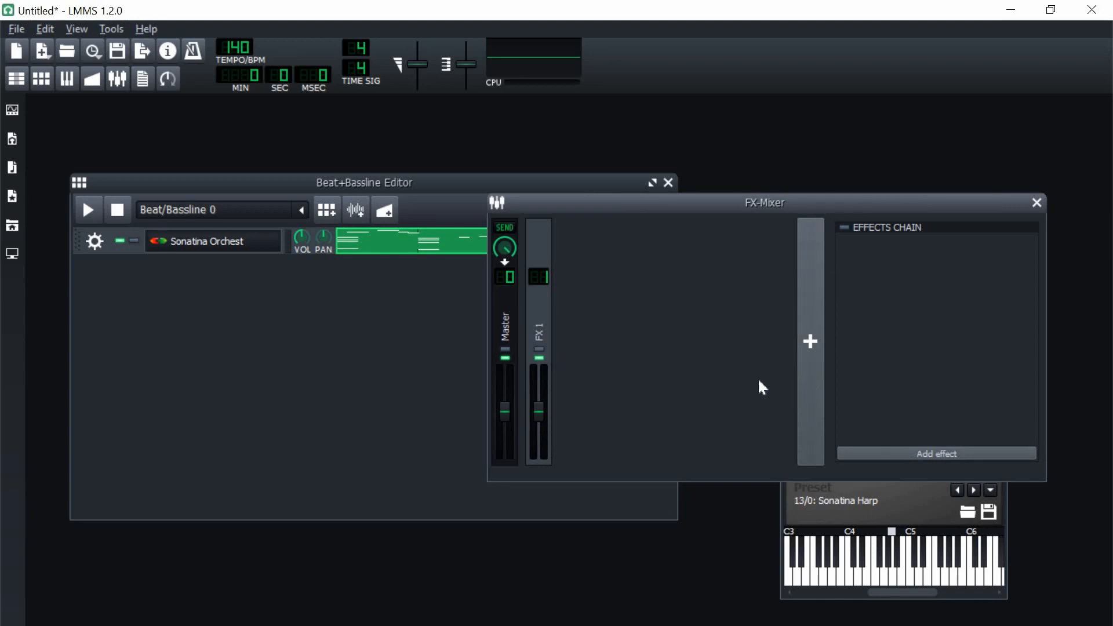
right_click(541, 335)
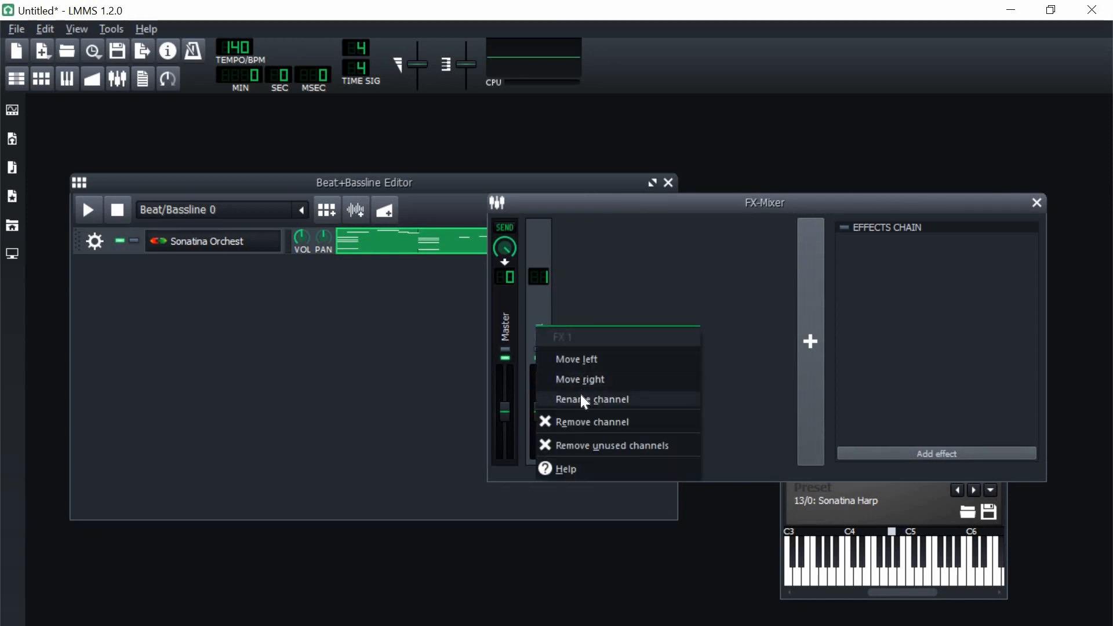
click(579, 394)
text(harp)
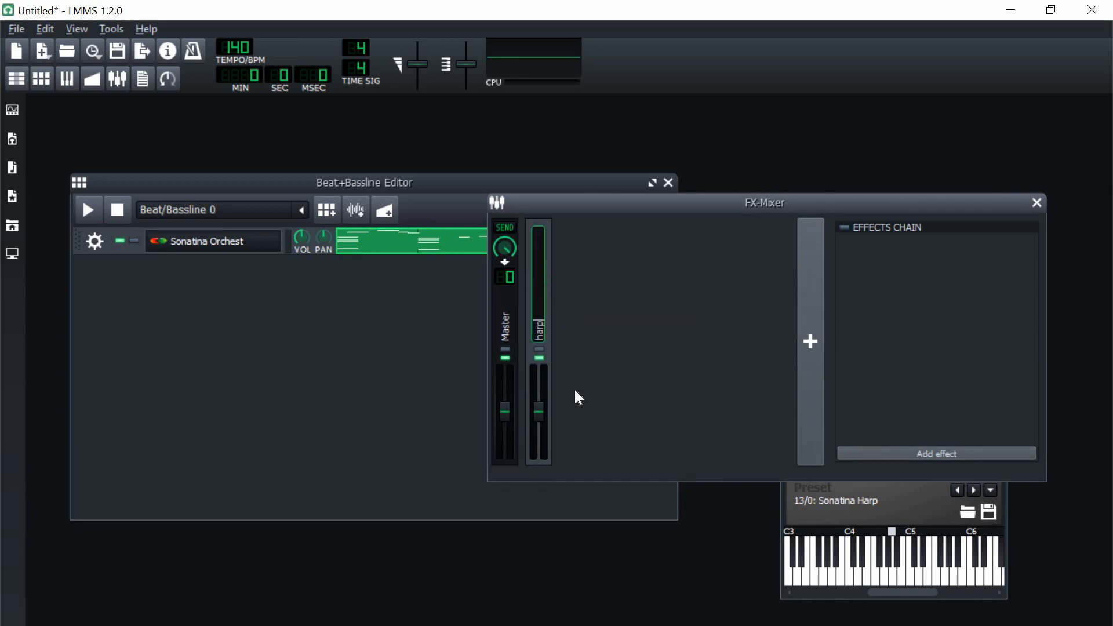
key(Return)
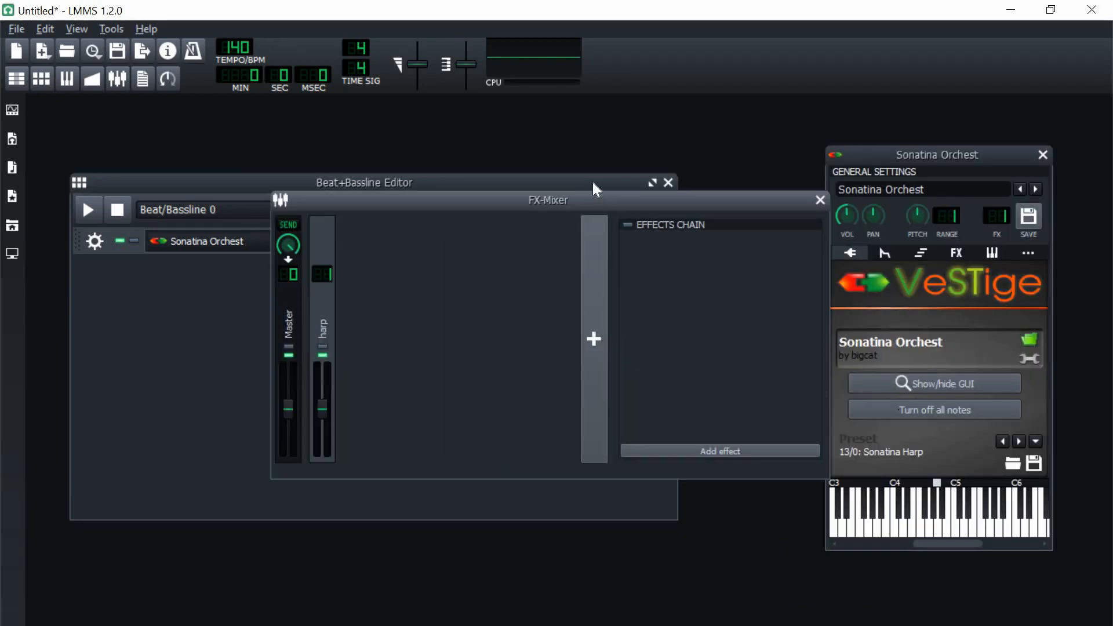
Step: Close the Beat+Bassline Editor and the Sonatina Orchest window, and reposition the FX-Mixer in the cleared workspace
click(593, 182)
click(668, 183)
click(1043, 155)
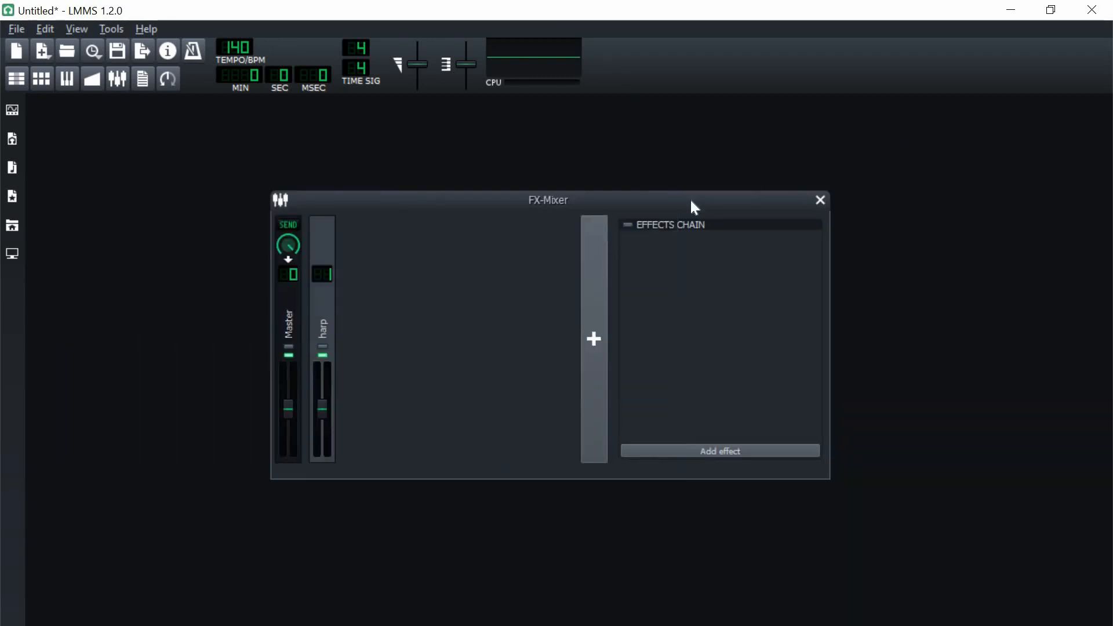
drag(690, 206, 707, 188)
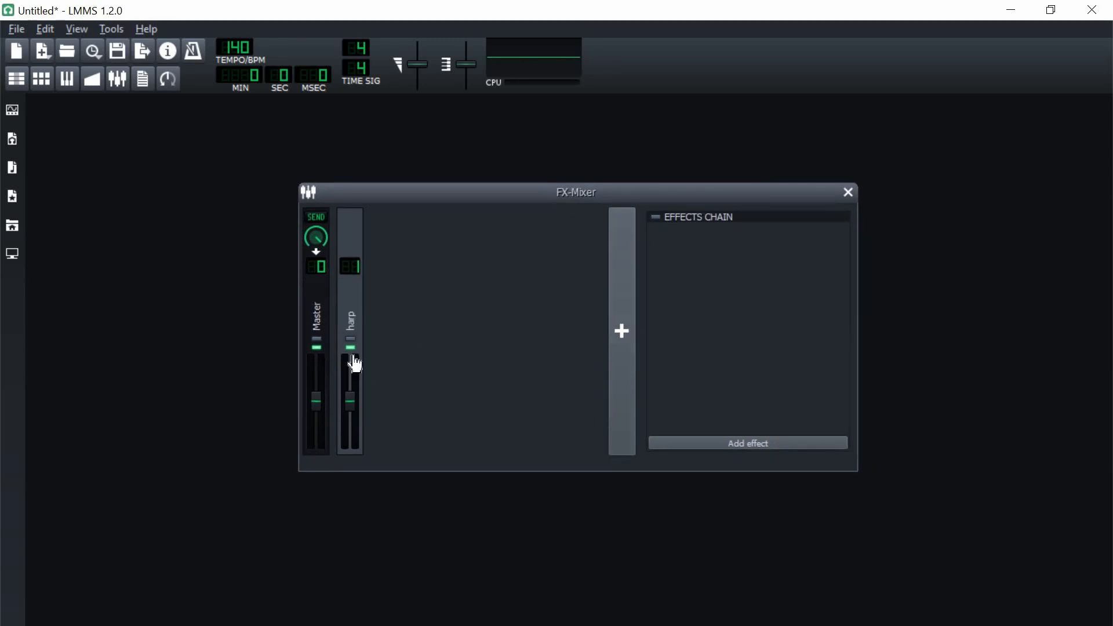
Step: Start adding an effect to the harp channel, search for "eq" and select the LMMS Equalizer
click(724, 445)
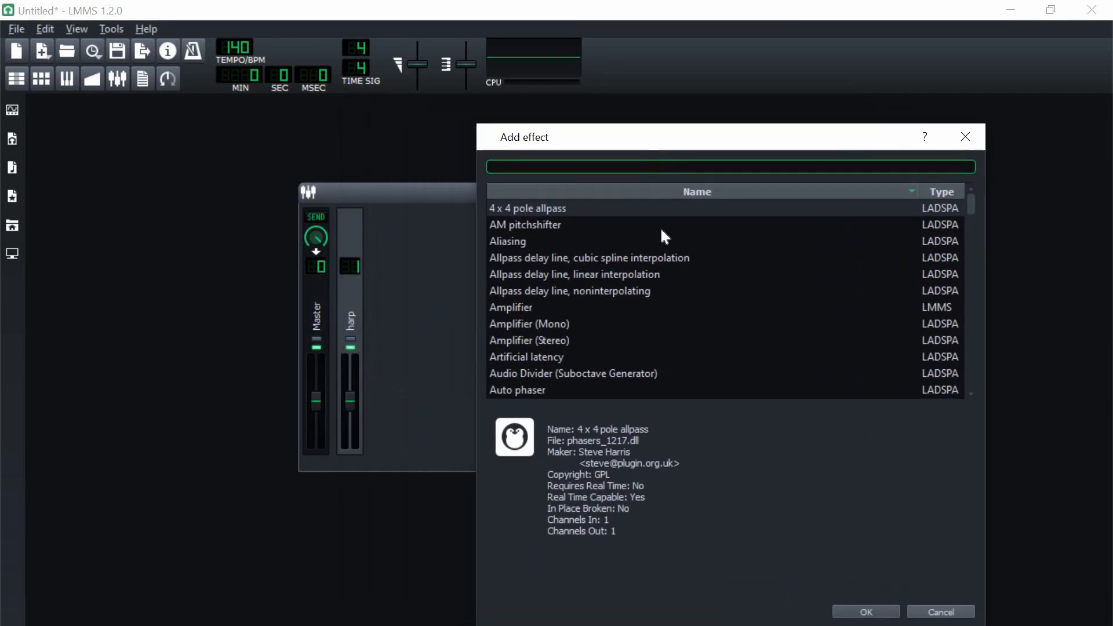
text(eq)
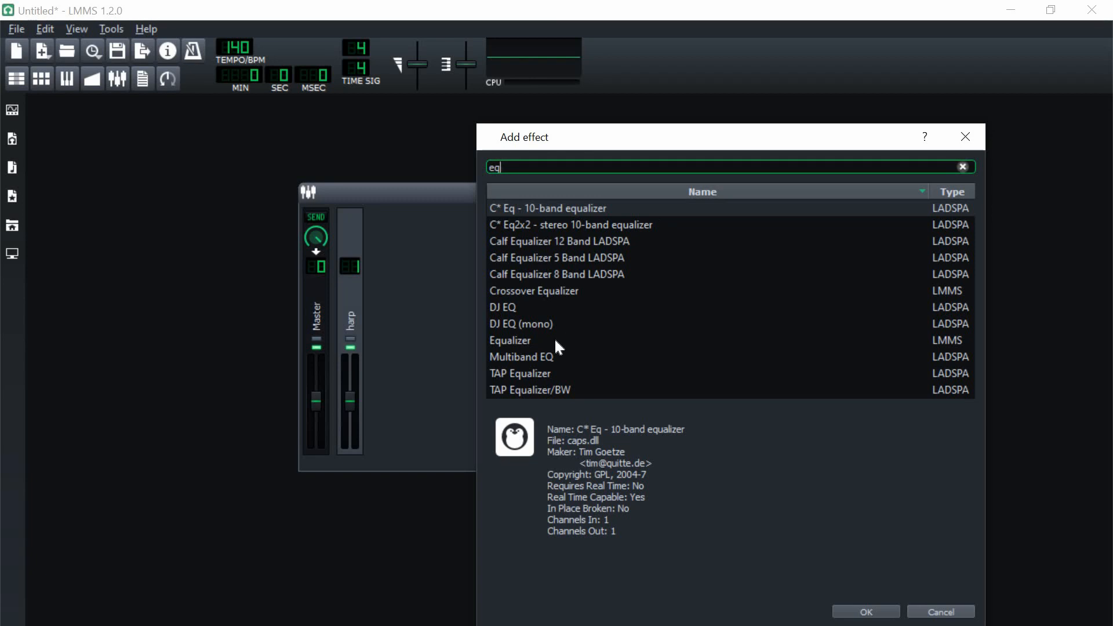
click(528, 342)
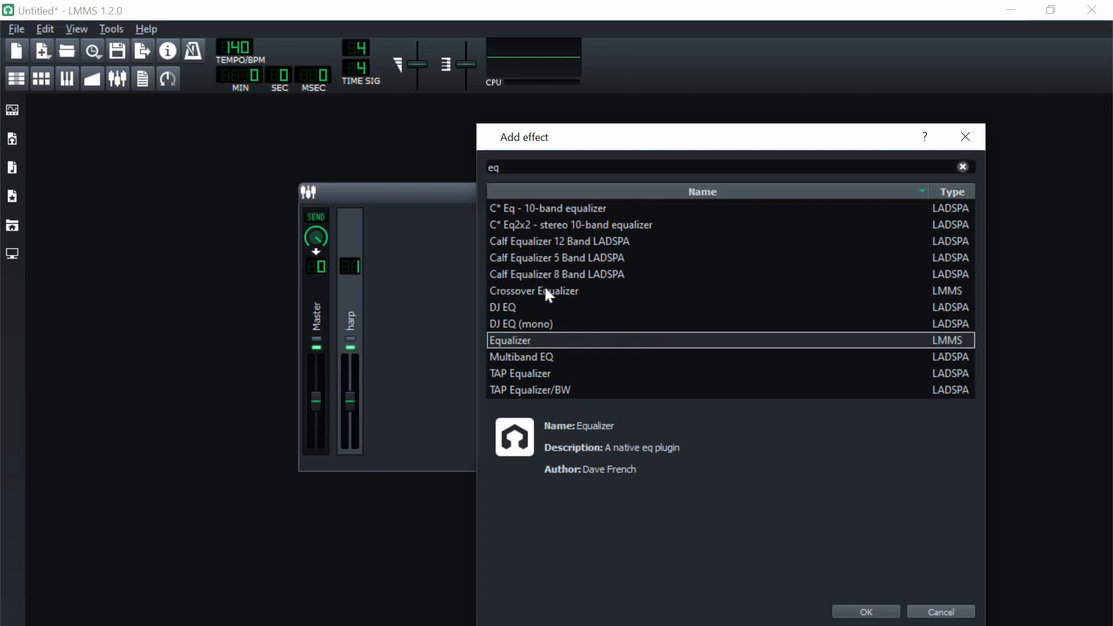
Step: Search the effect list for "reverb", then clear the search
click(514, 168)
key(BackSpace)
key(BackSpace)
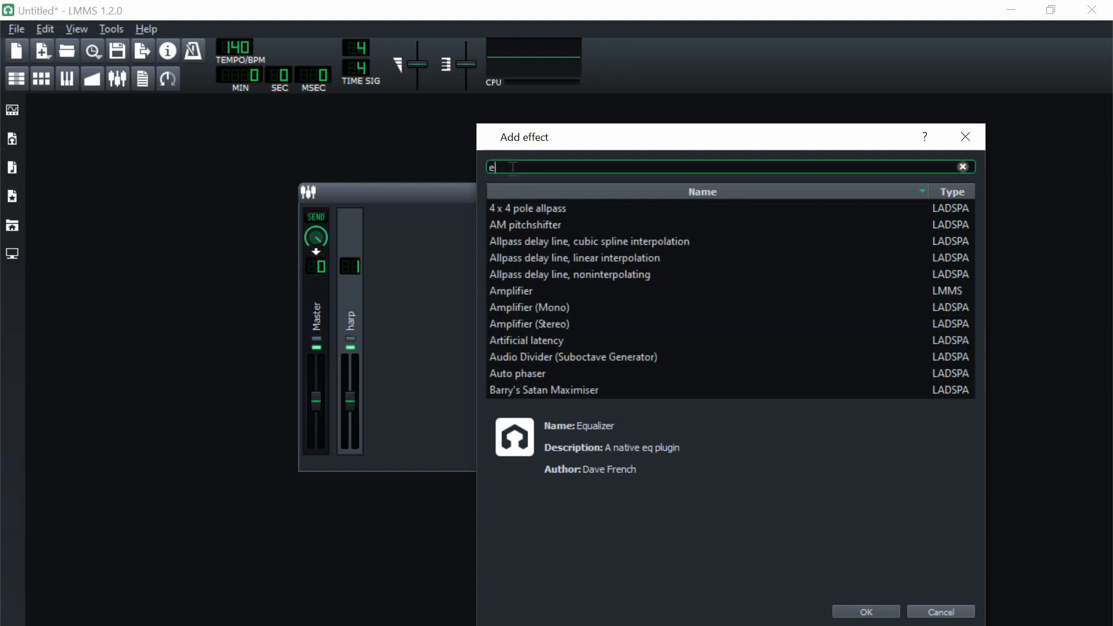
text(reverb)
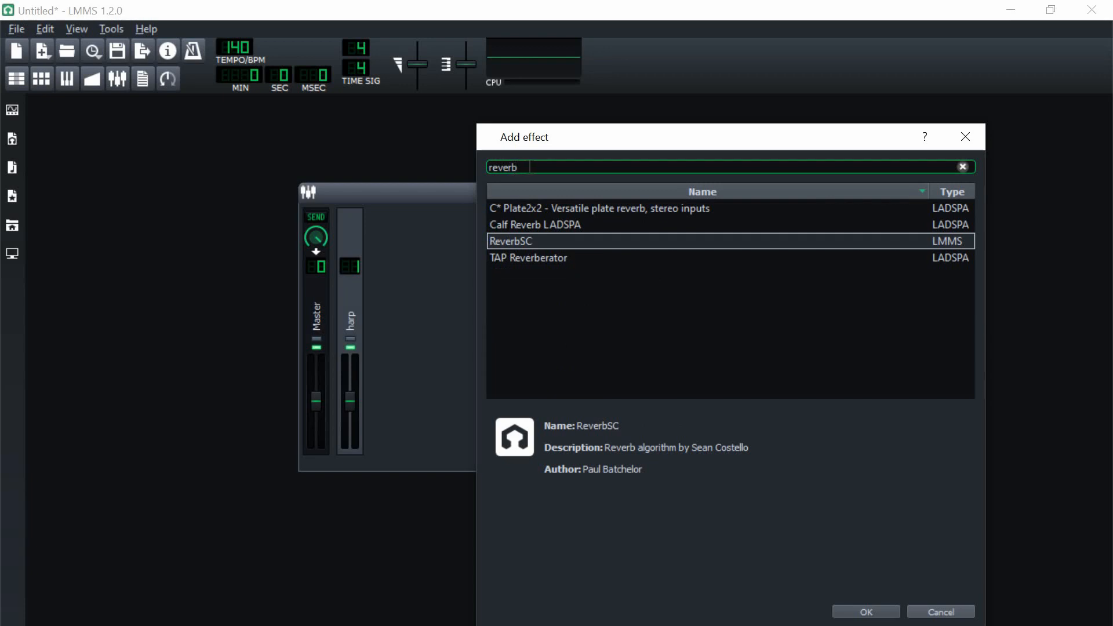
key(BackSpace)
key(BackSpace)
key(BackSpace)
key(BackSpace)
key(BackSpace)
key(BackSpace)
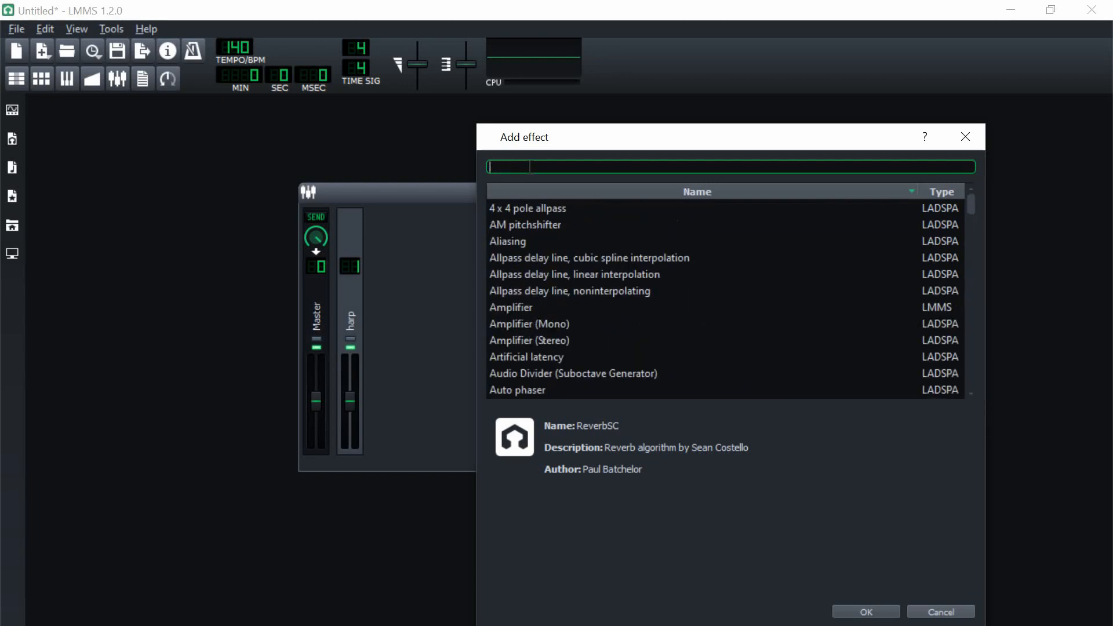
Step: Search the effects for "eq", add the LMMS Equalizer to the harp channel and open its controls
text(eq)
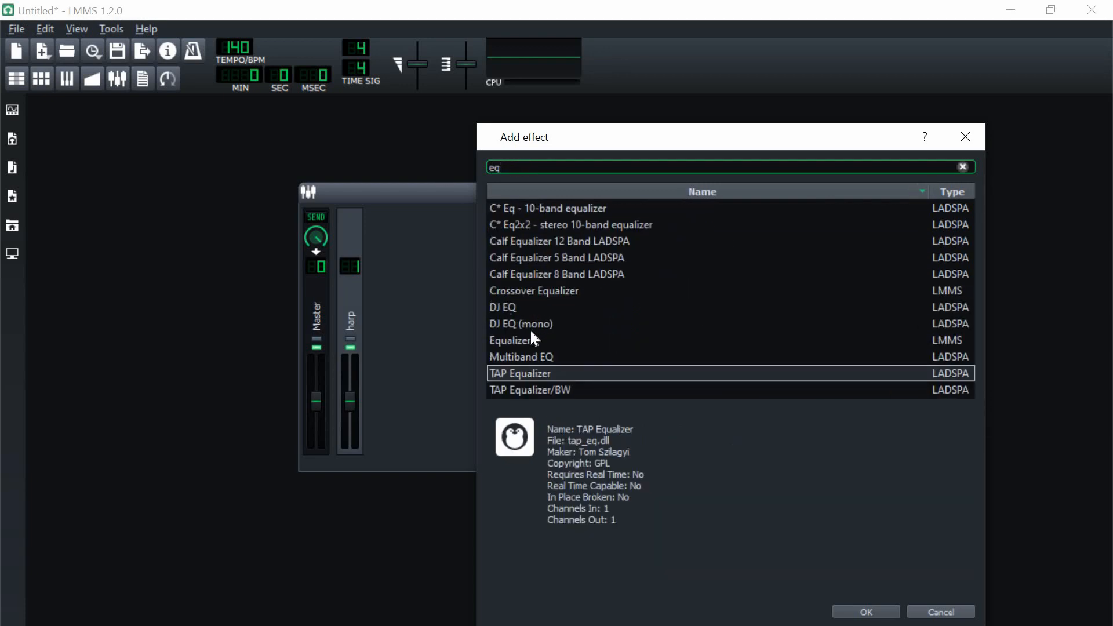
click(524, 342)
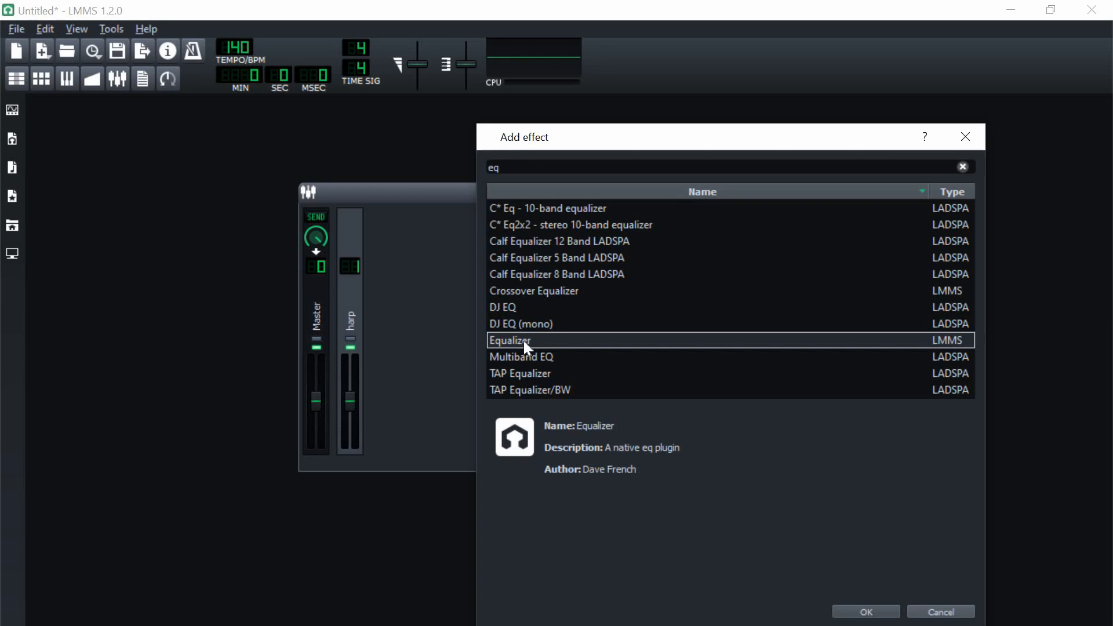
double_click(524, 341)
drag(733, 137, 724, 133)
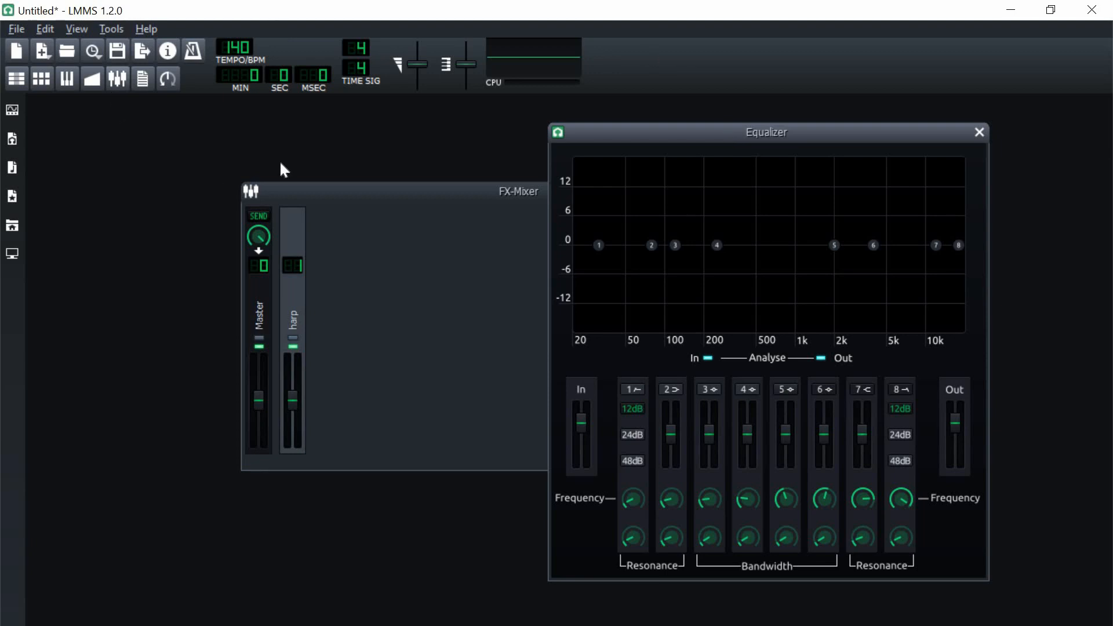
Step: Reopen the Beat+Bassline Editor, play the harp pattern and arrange the windows so the Equalizer's spectrum is unobstructed
drag(312, 191, 300, 190)
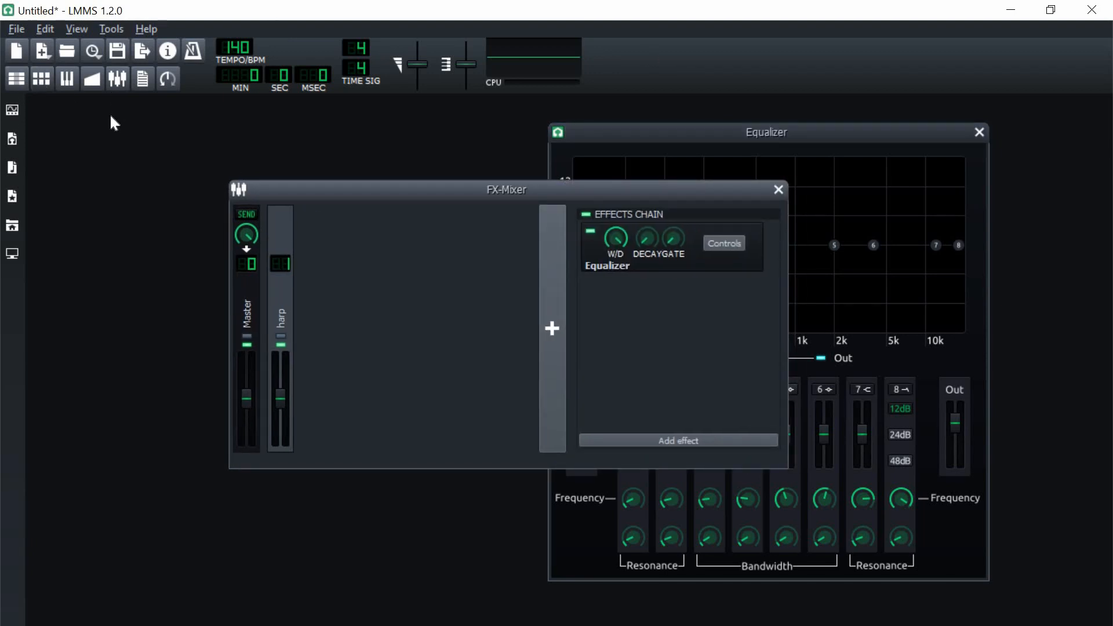
click(41, 80)
drag(199, 184, 156, 174)
click(51, 197)
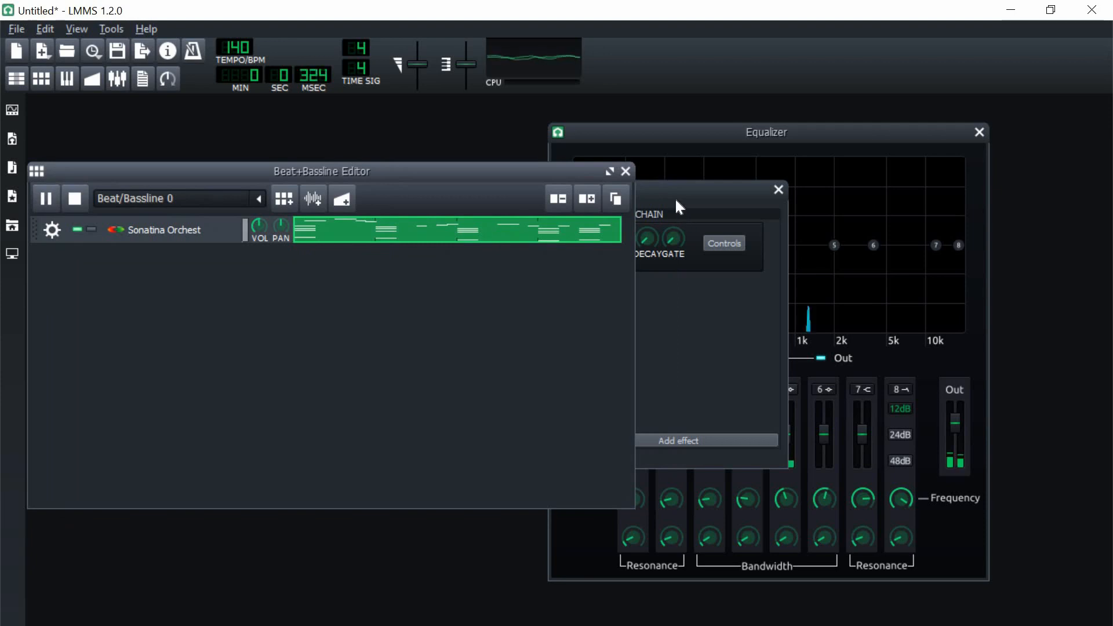
drag(656, 199, 567, 215)
drag(692, 135, 655, 124)
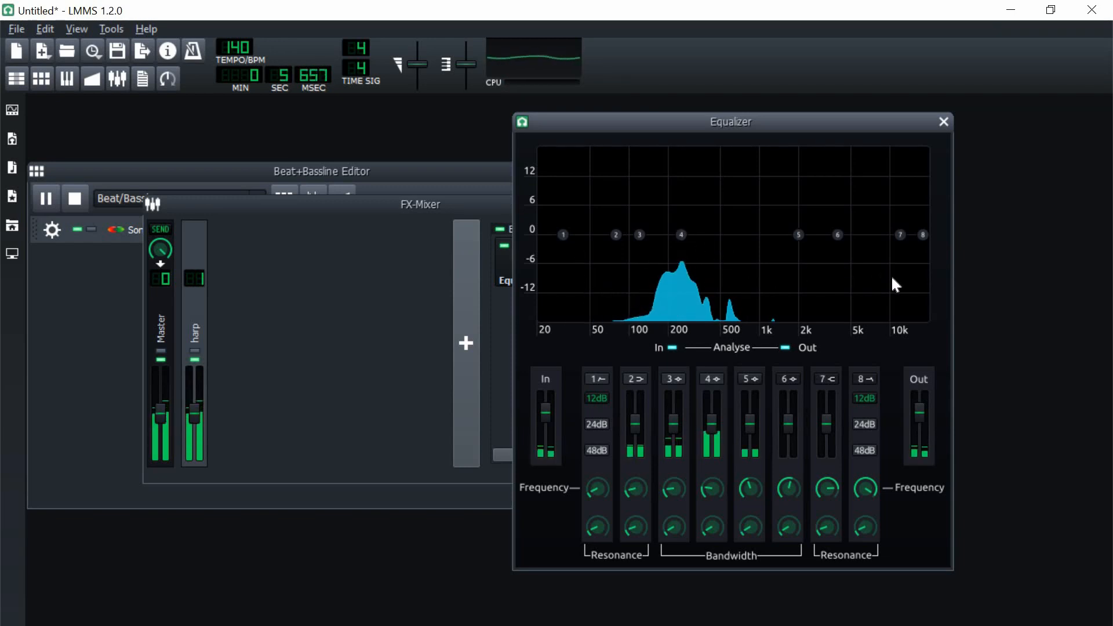
Step: Stop playback and place the Equalizer window clear of the Beat+Bassline Editor
click(695, 279)
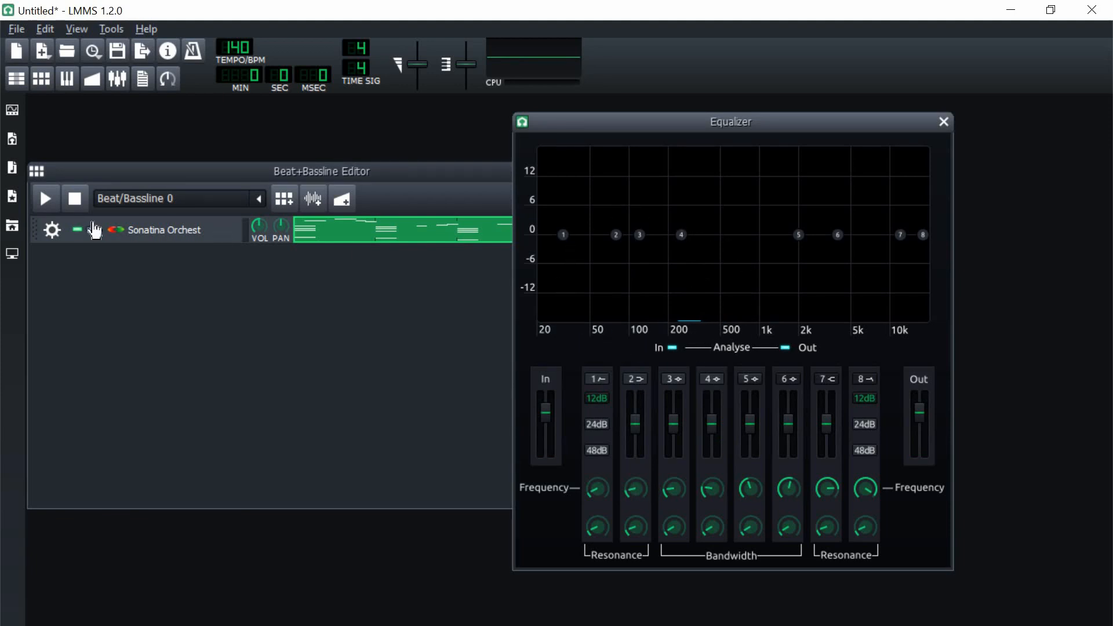
click(56, 202)
click(75, 199)
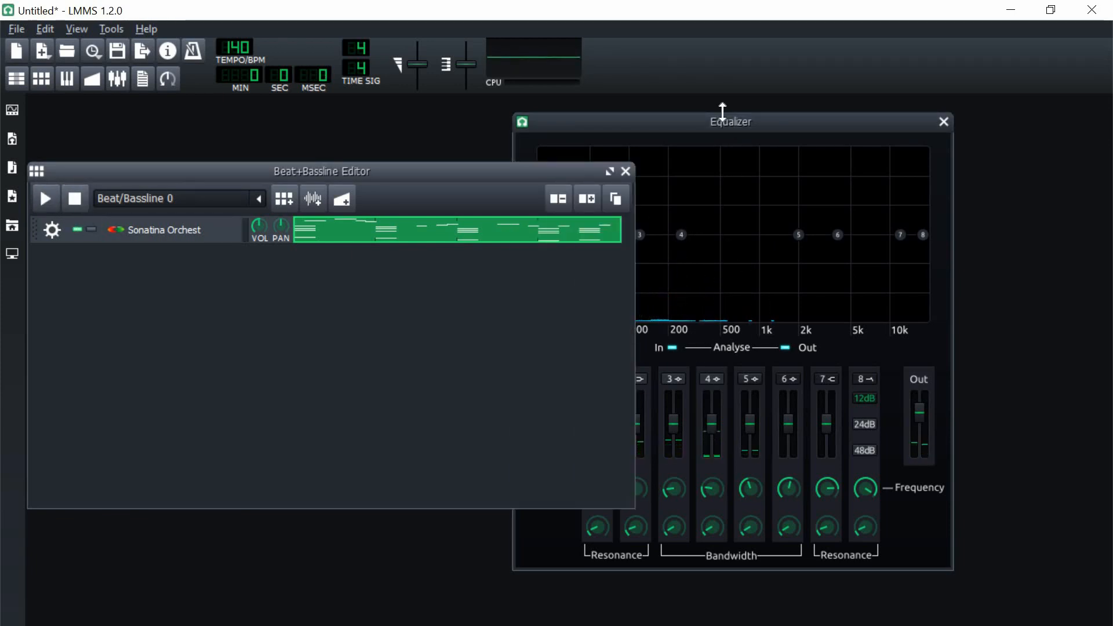
drag(722, 119, 797, 121)
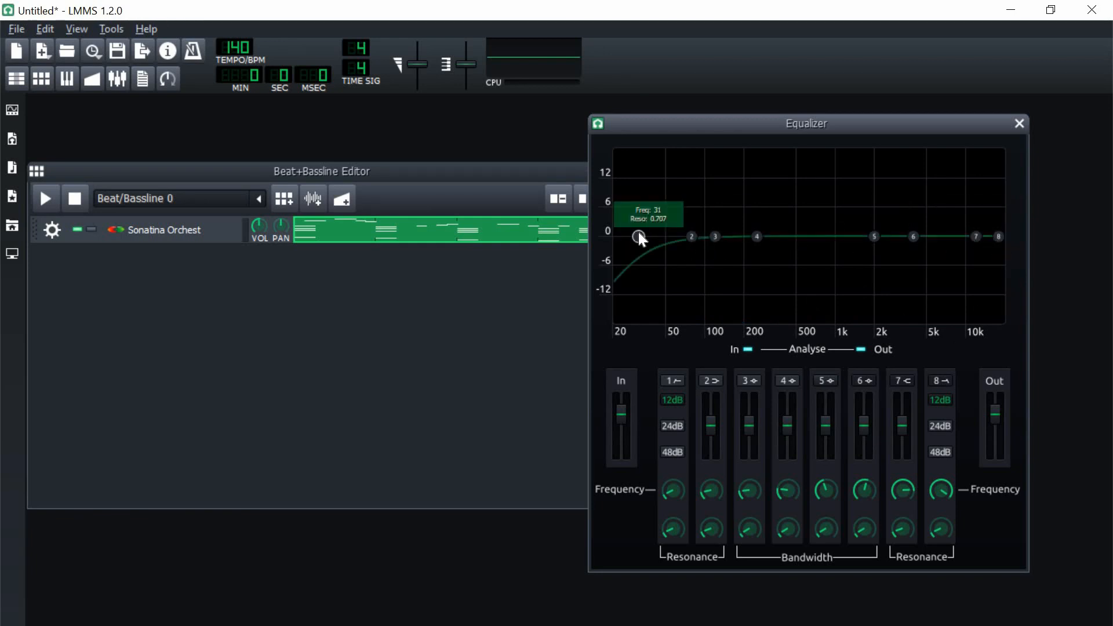
drag(767, 127, 820, 123)
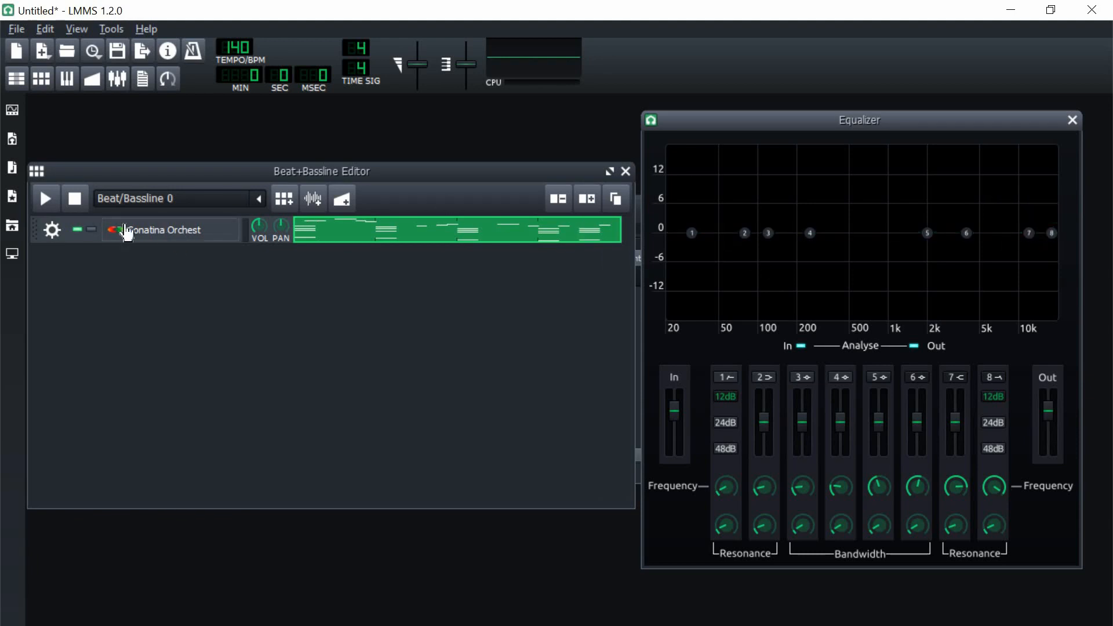
Step: Enable Equalizer band 8 and lower its high-cut frequency to about 505 Hz while the pattern plays, then stop playback
click(45, 200)
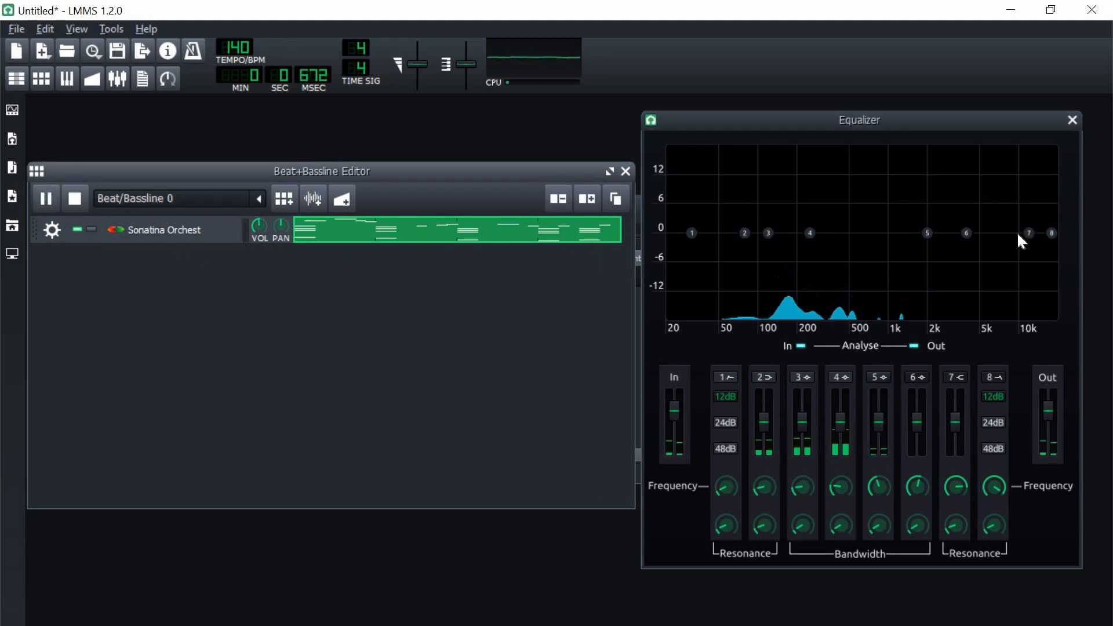
click(1051, 234)
drag(1007, 242, 862, 248)
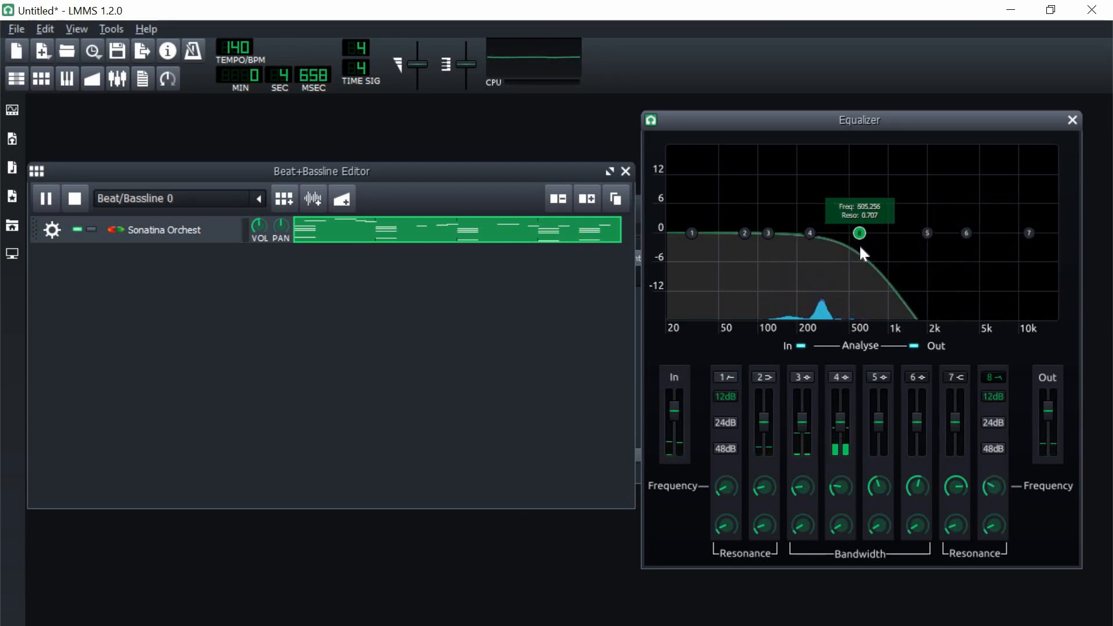
click(77, 207)
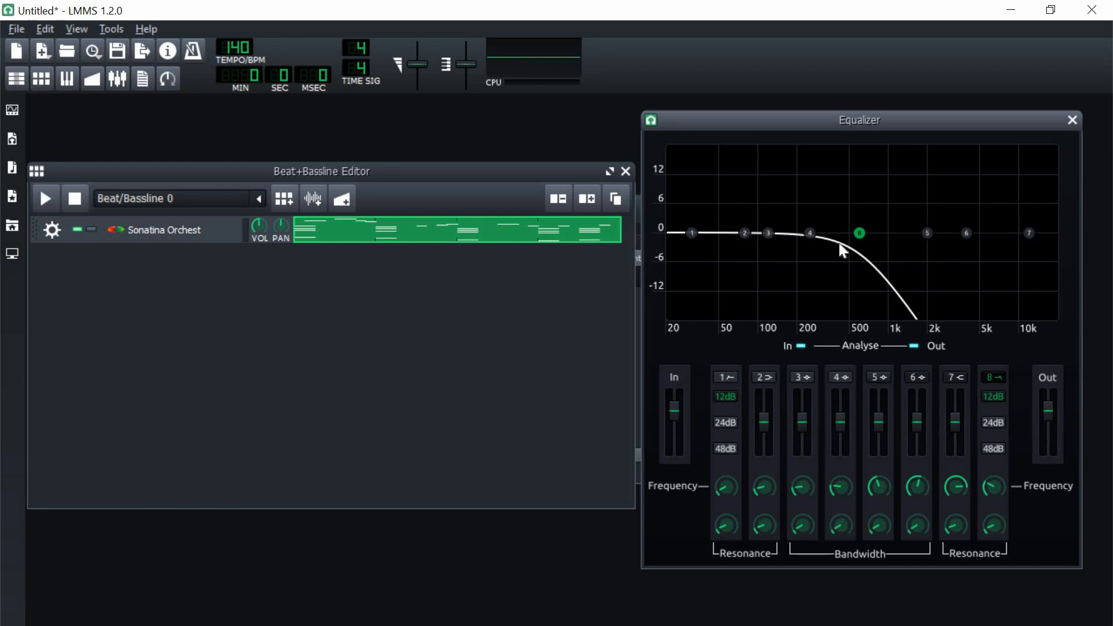
Step: Raise band 8's high-cut frequency above 10 kHz while the pattern plays, then stop playback
key(space)
drag(860, 233, 1041, 237)
click(70, 207)
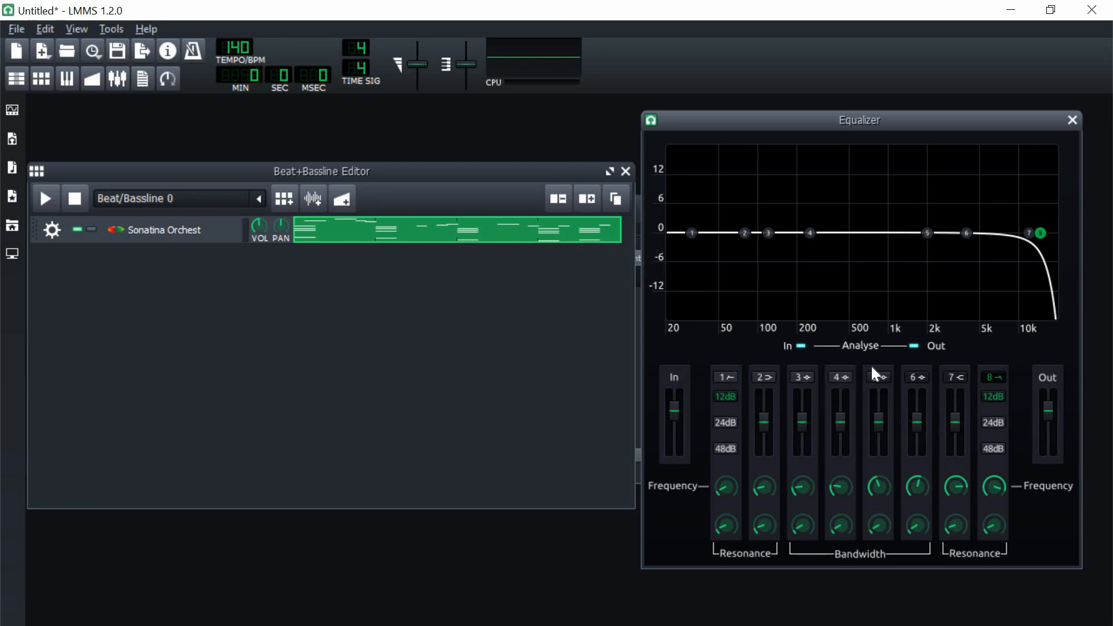
Step: Enable Equalizer band 1, raise its low-cut frequency to about 573 Hz and play the pattern to hear it
click(45, 198)
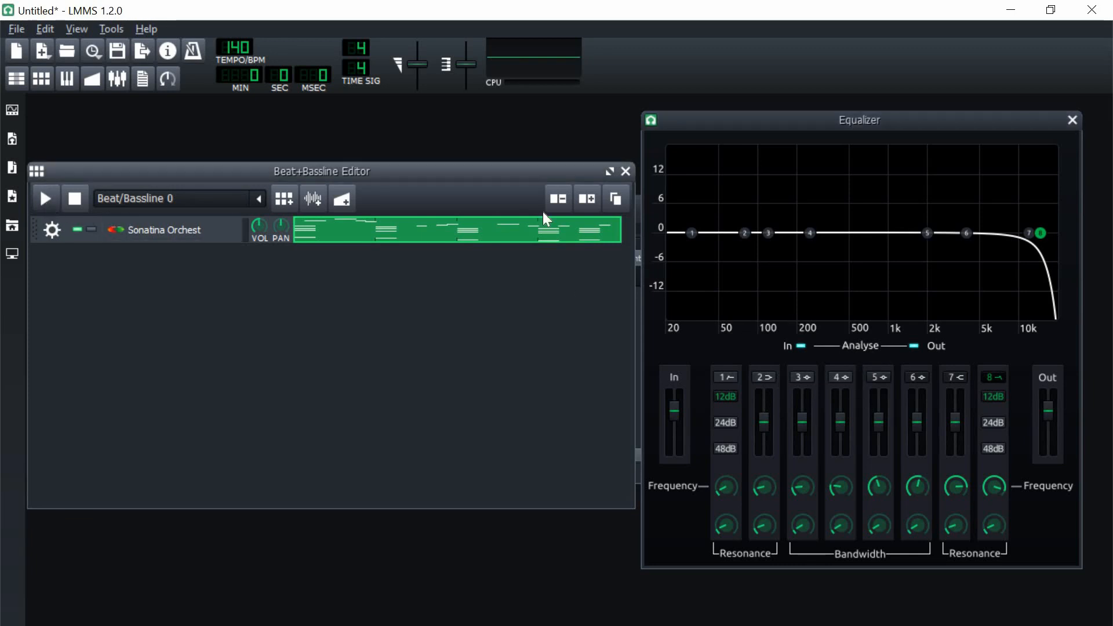
drag(690, 233, 854, 249)
key(space)
mouse_move(1041, 233)
mouse_down()
mouse_move(1049, 224)
mouse_move(1064, 240)
mouse_move(1041, 233)
mouse_up()
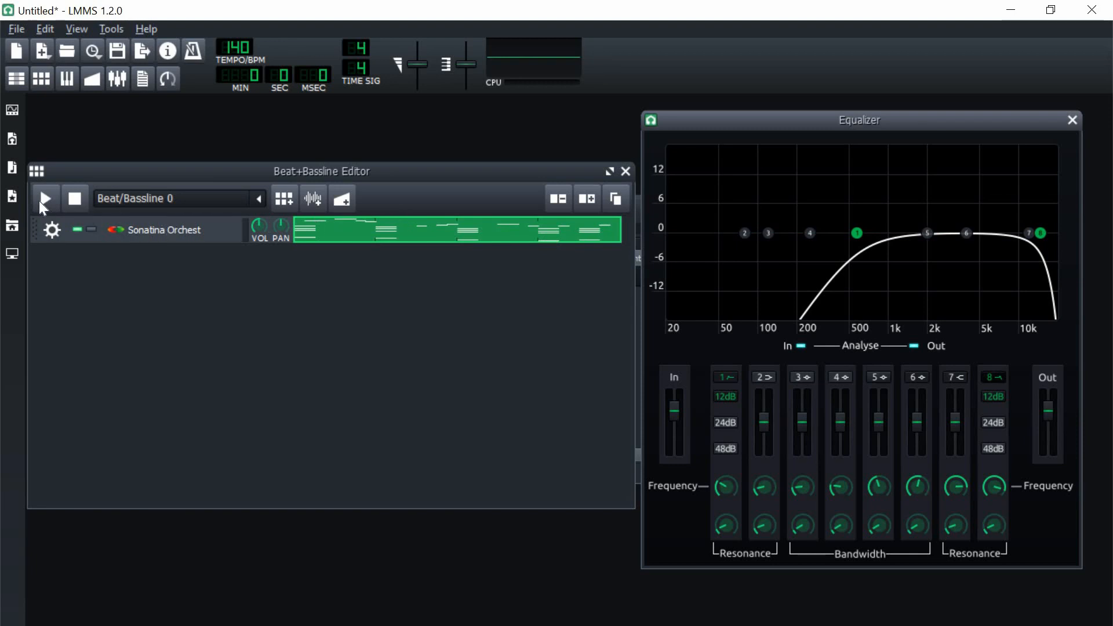
click(44, 203)
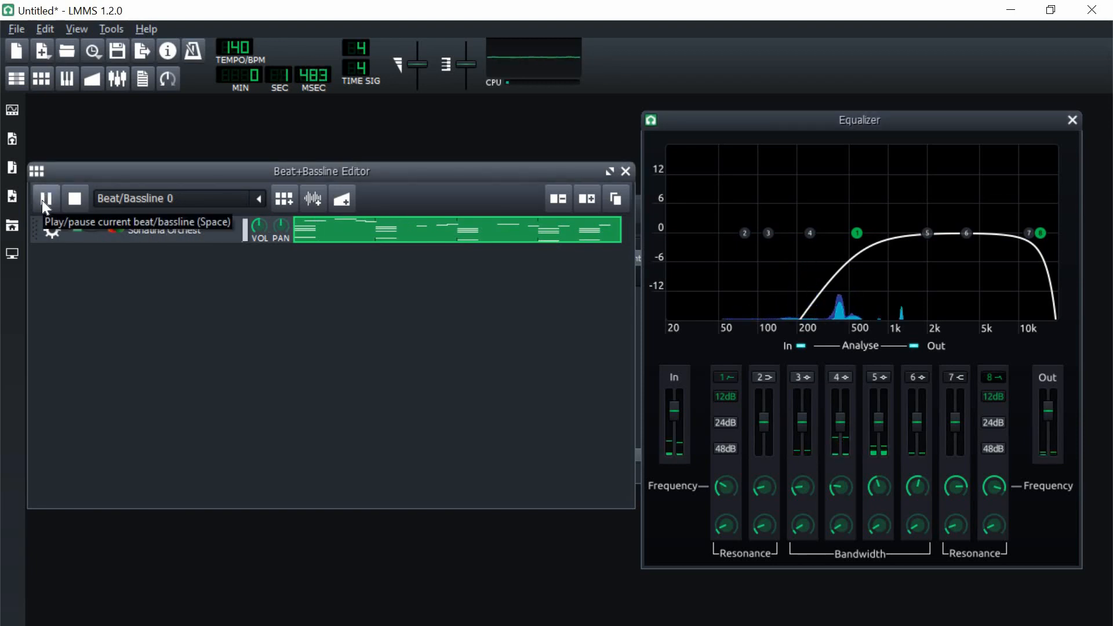
click(74, 198)
Step: Lower band 1's low cut to just below 200 Hz and band 8's high cut to just below 1 kHz
click(852, 239)
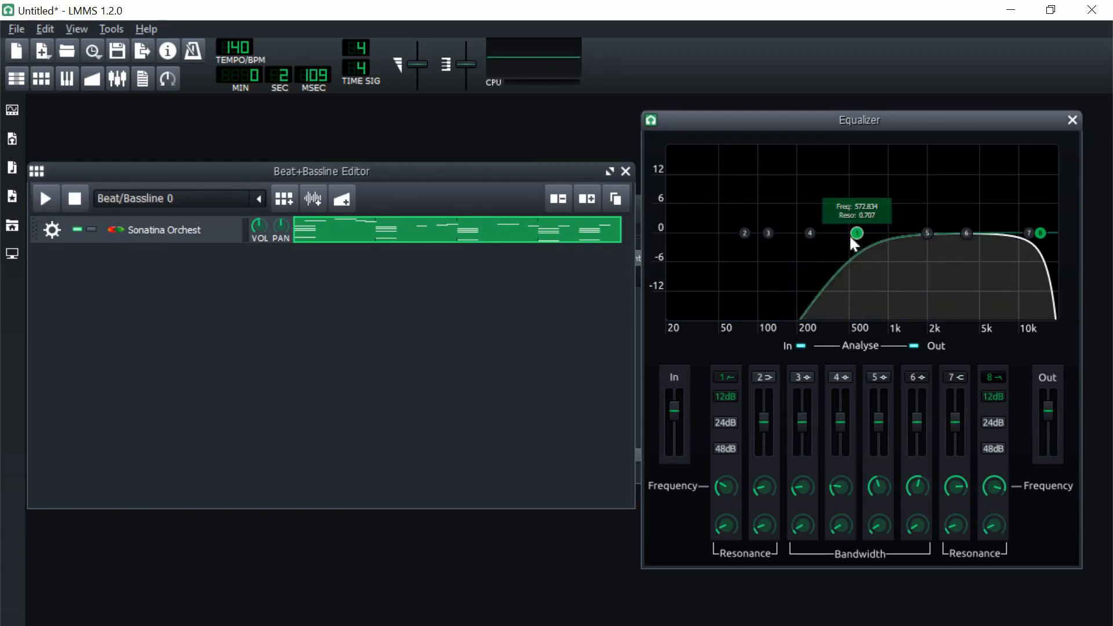
drag(854, 243, 791, 235)
drag(1040, 232, 1027, 233)
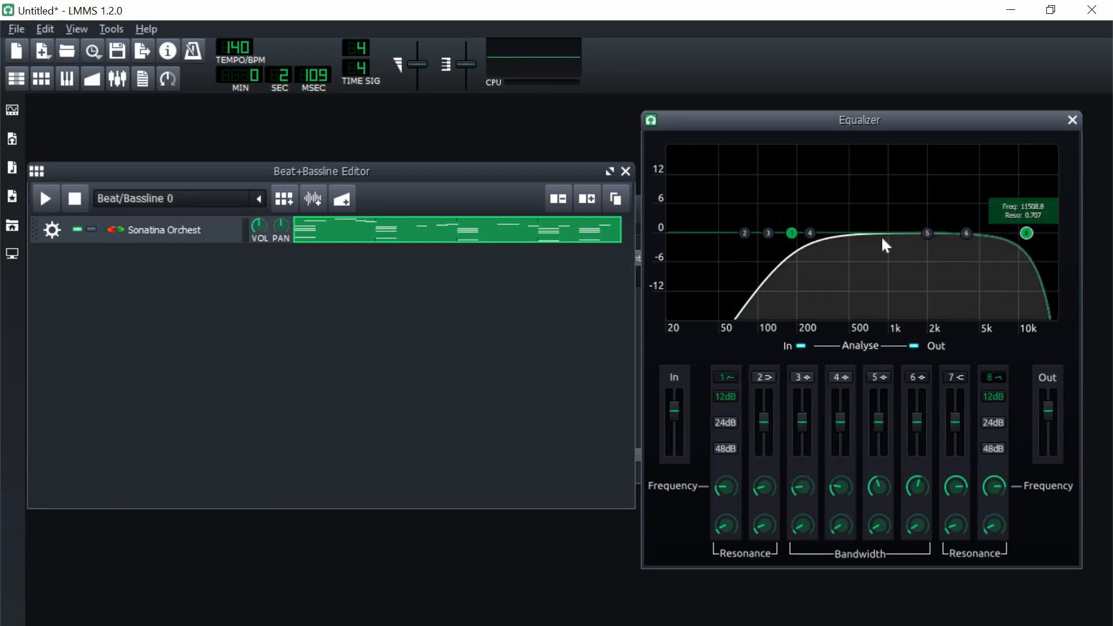
drag(882, 240, 883, 237)
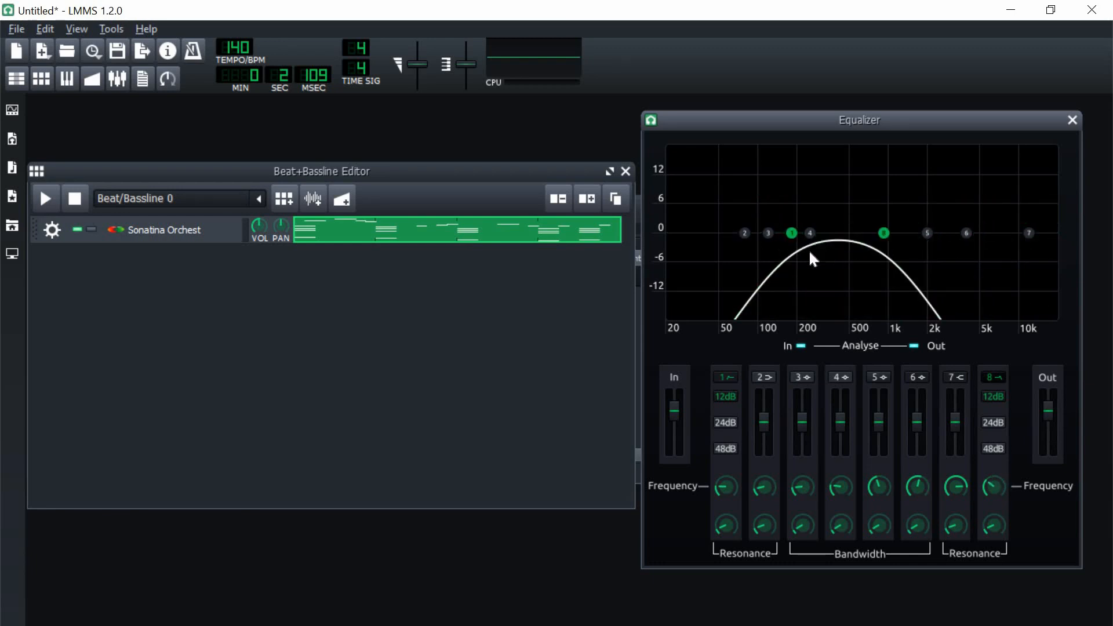
Step: Play the pattern while raising band 1's low cut to between 200 and 500 Hz, then stop playback
click(45, 200)
drag(792, 233, 837, 236)
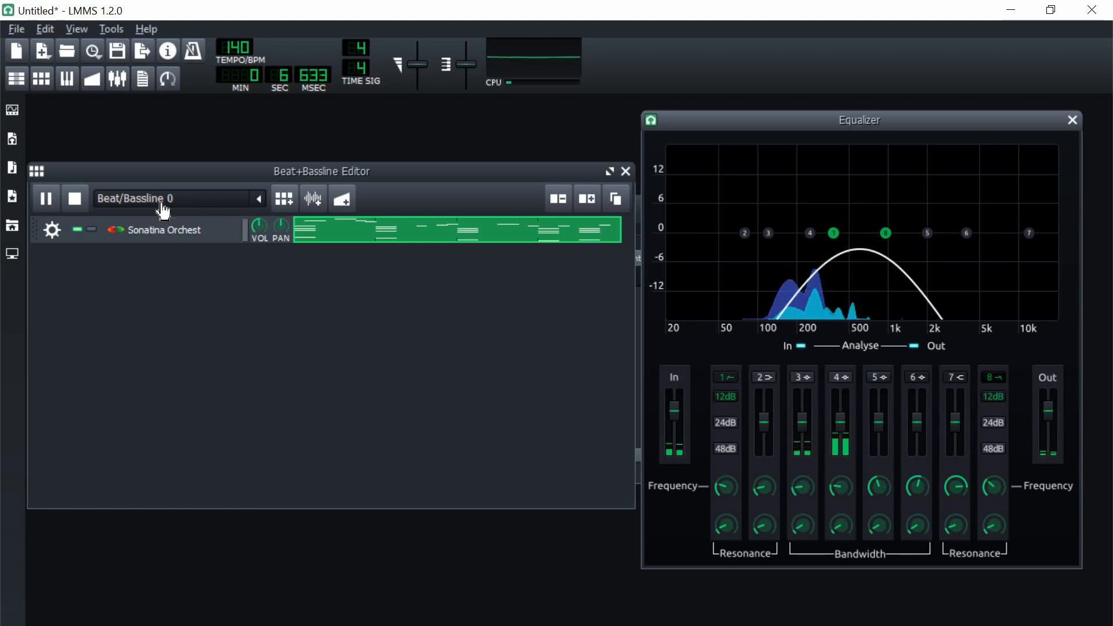
click(83, 200)
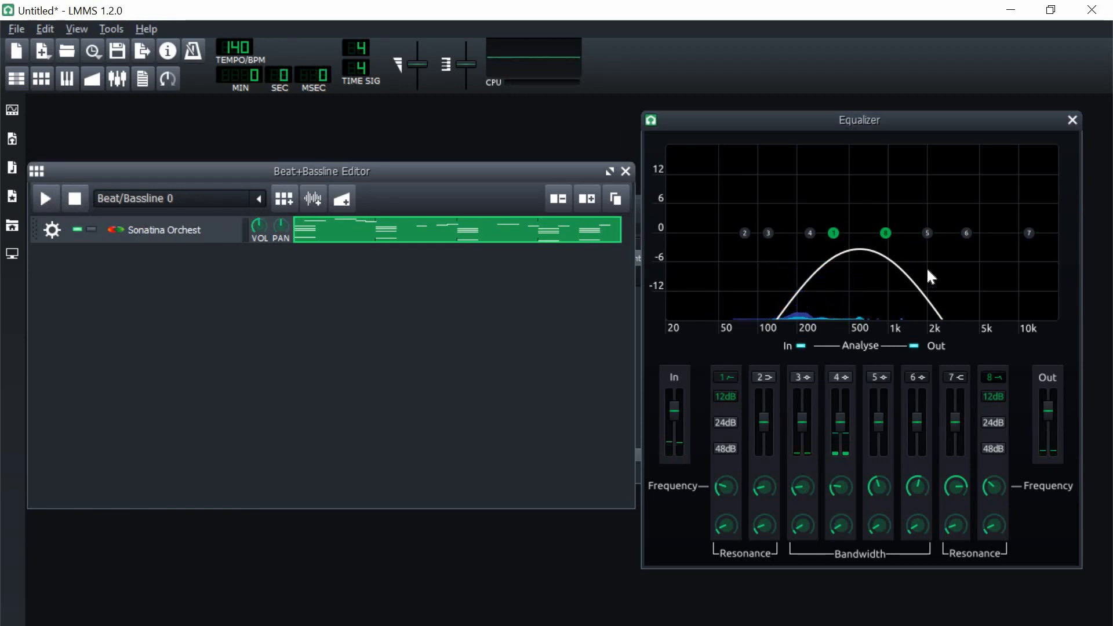
Step: Move band 8's high cut to about 7 kHz, set band 1's low cut to about 176 Hz and raise band 1's resonance
click(833, 234)
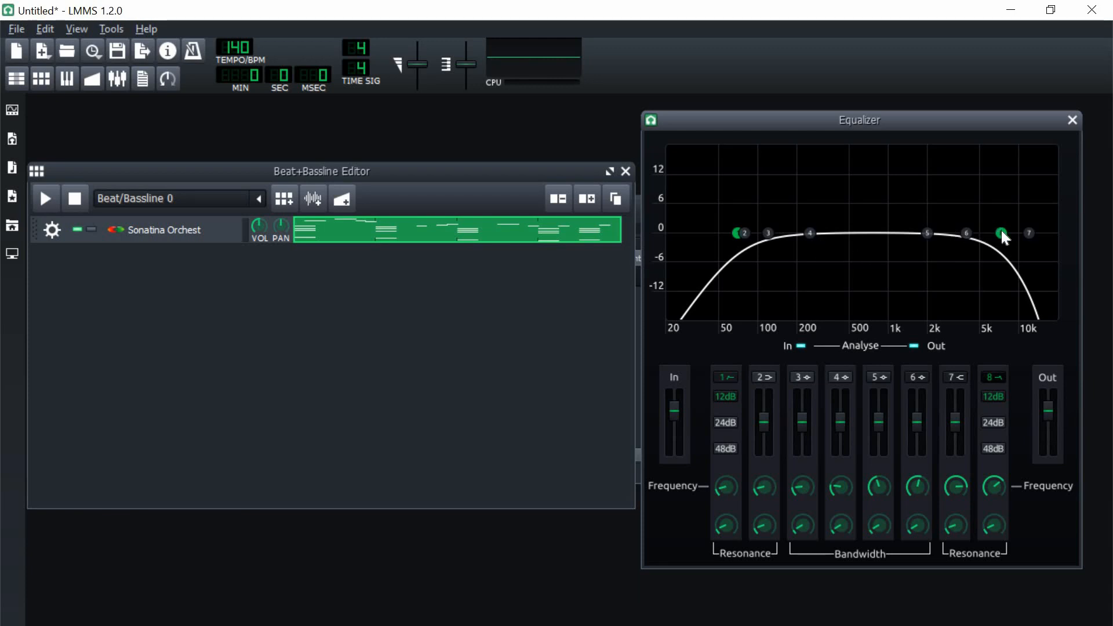
drag(735, 234, 790, 238)
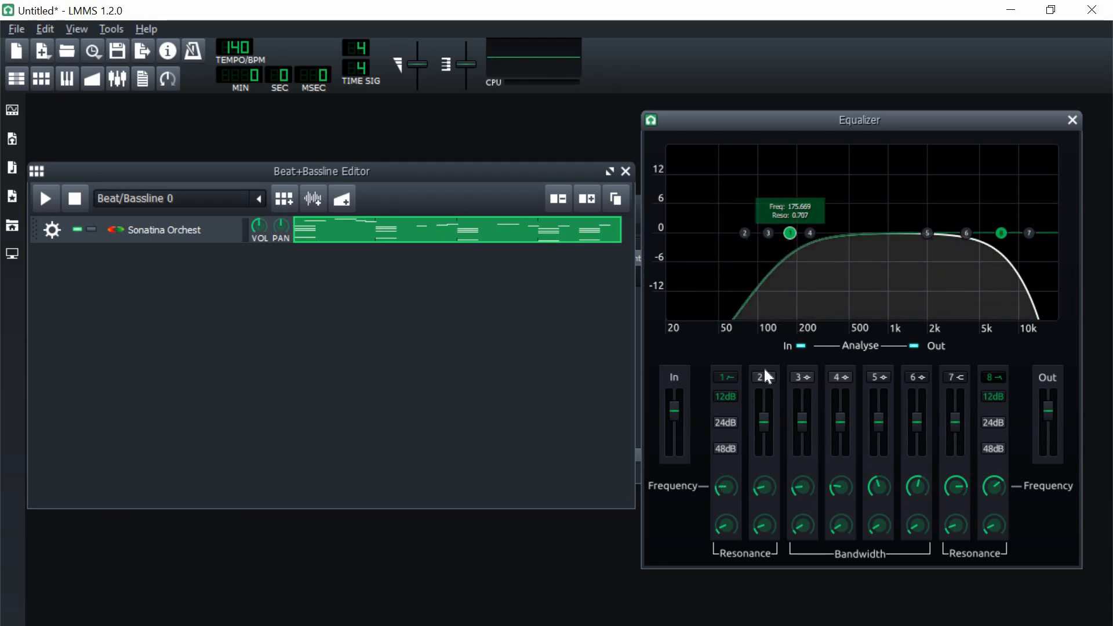
mouse_move(725, 525)
mouse_down()
mouse_move(728, 481)
mouse_move(726, 545)
mouse_move(725, 523)
mouse_up()
Step: Enable Equalizer band 3 and shape it into a deep cut at about 1 kHz
mouse_move(768, 233)
mouse_down()
mouse_move(767, 218)
mouse_move(781, 225)
mouse_move(772, 223)
mouse_up()
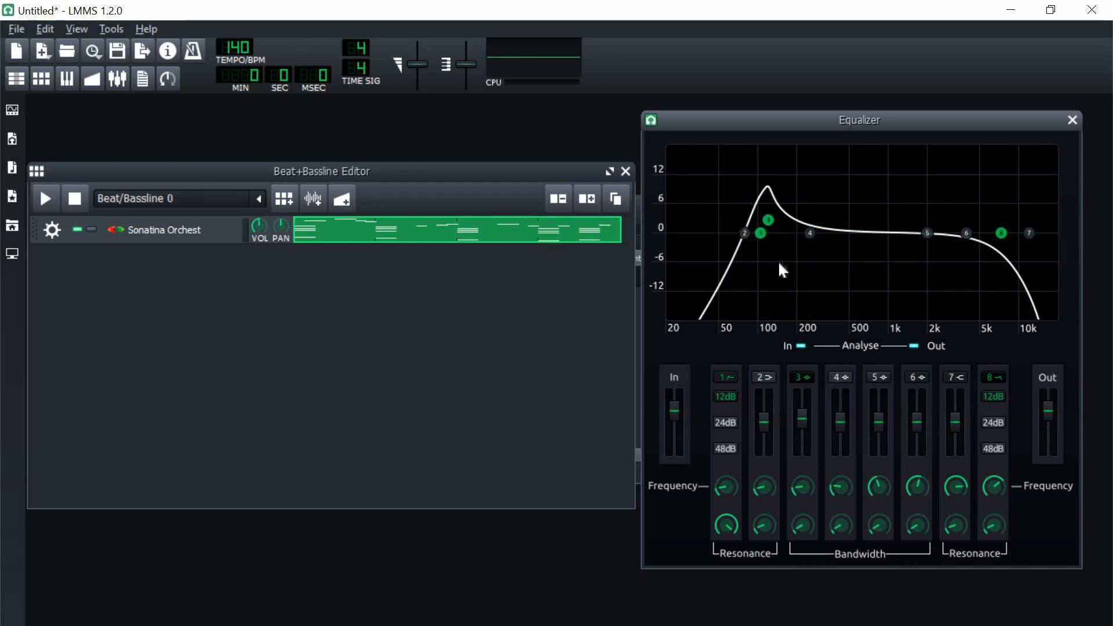
drag(768, 220, 911, 310)
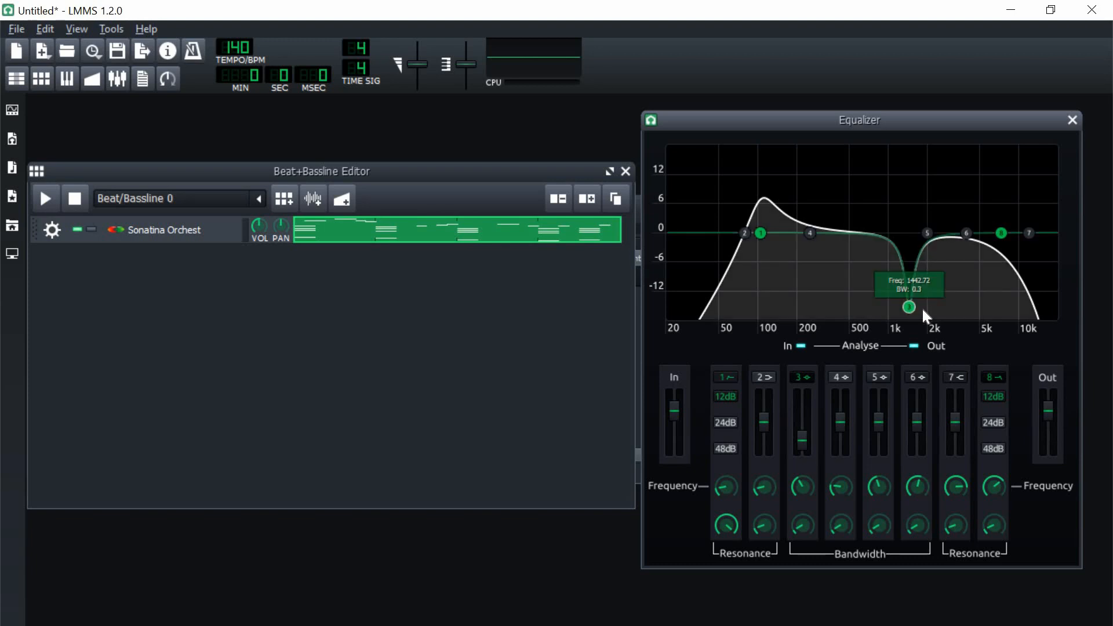
drag(911, 308, 891, 313)
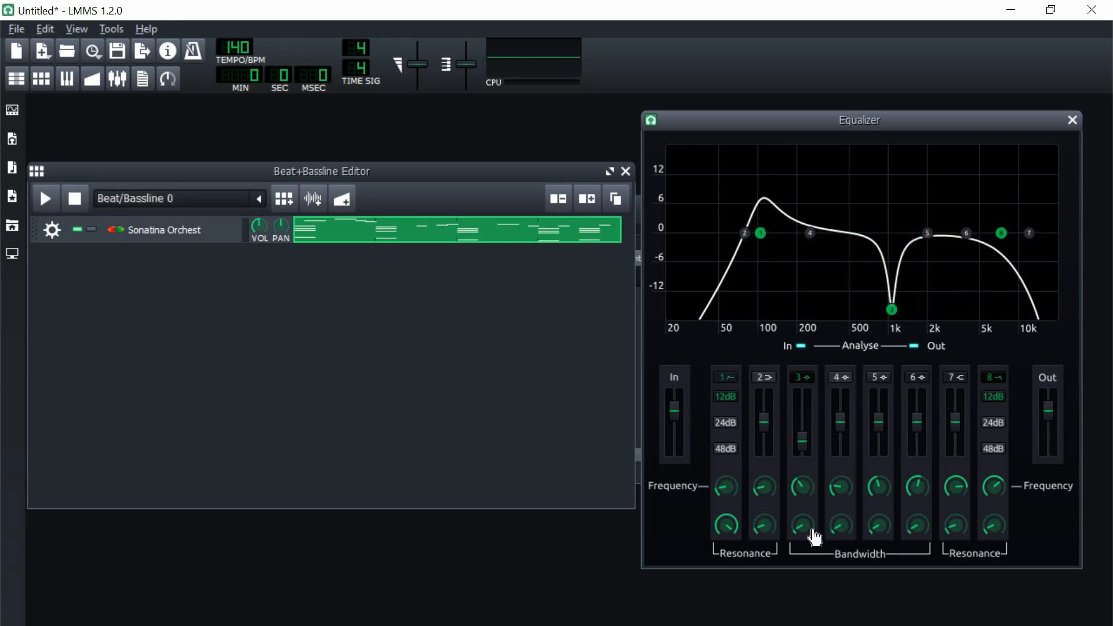
Step: Try a narrower bandwidth on the band 3 cut, then widen it to about 3.66
drag(809, 524, 809, 541)
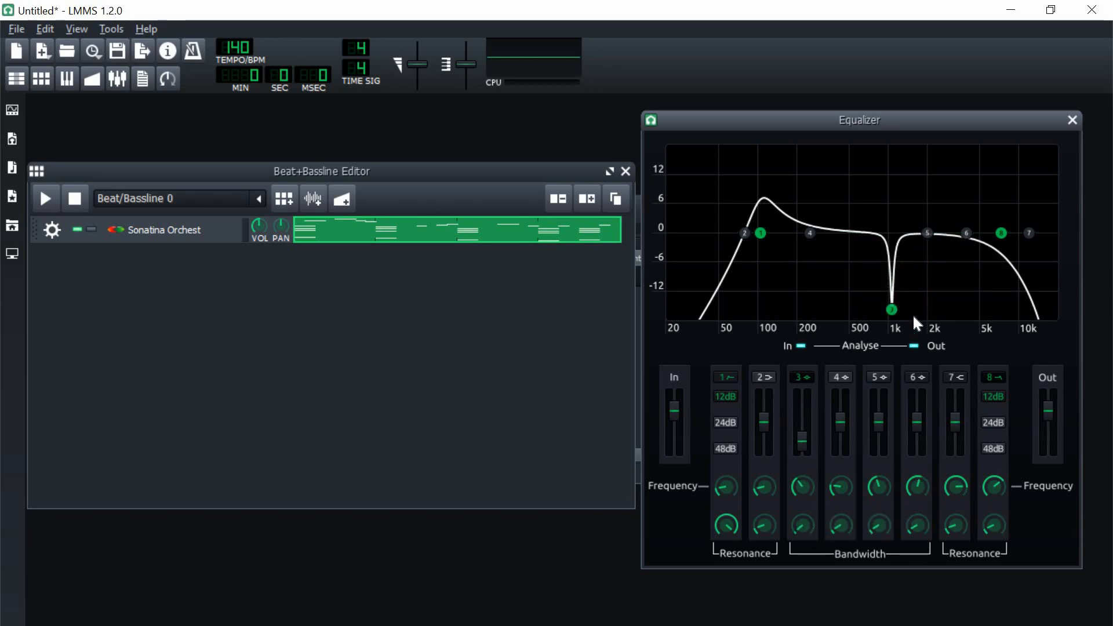
drag(889, 313, 894, 317)
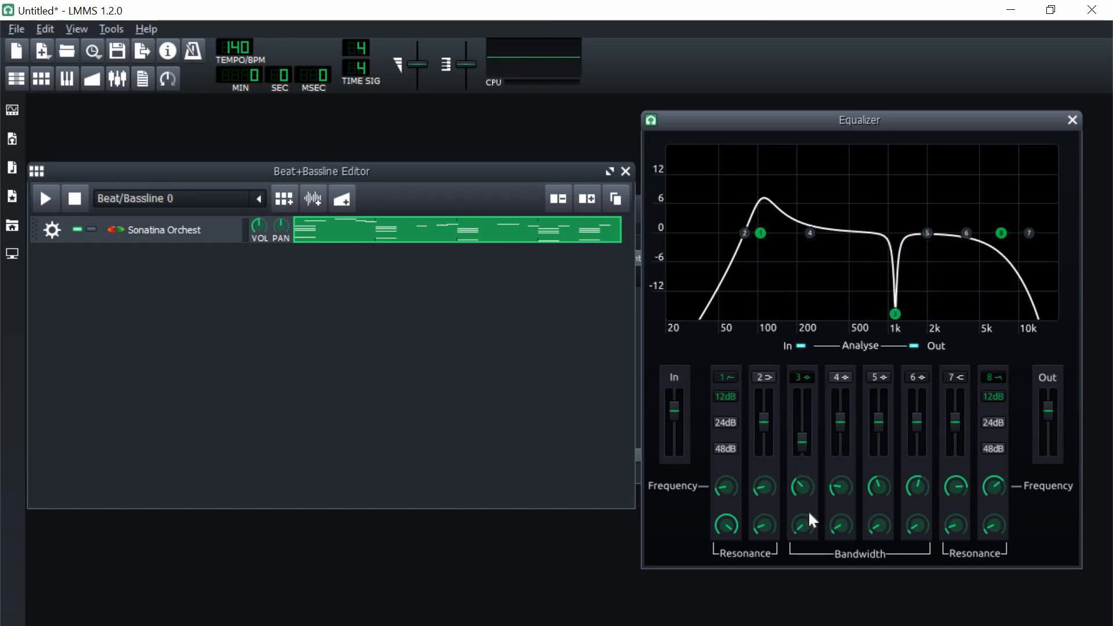
drag(802, 524, 803, 495)
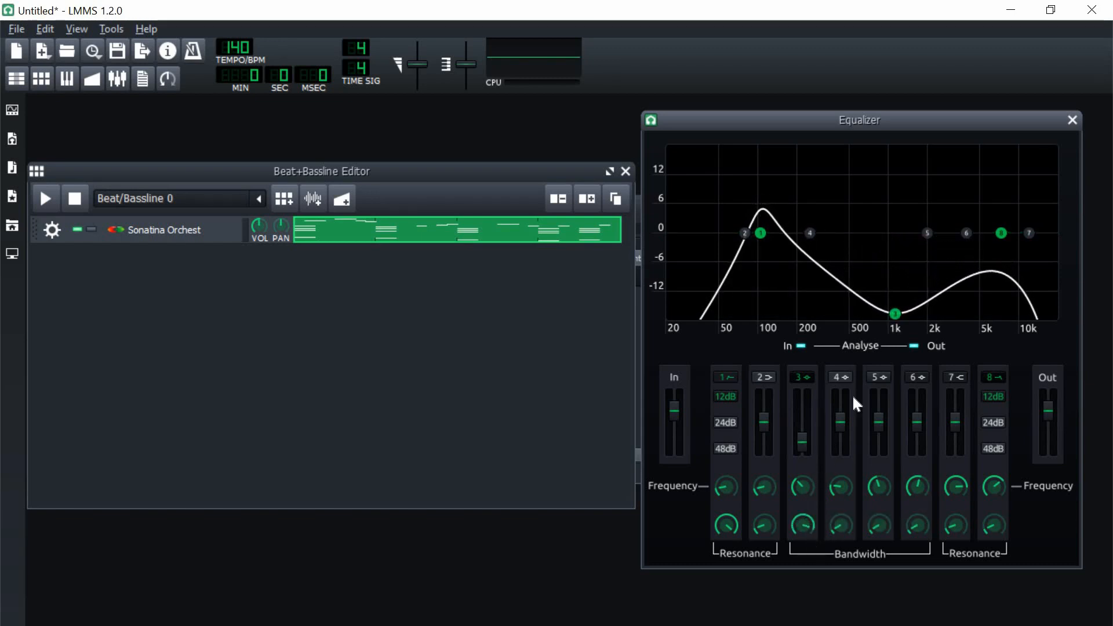
Step: Move the band 3 cut to between 100 and 200 Hz and raise band 1's low-cut frequency above 200 Hz
drag(896, 314, 748, 298)
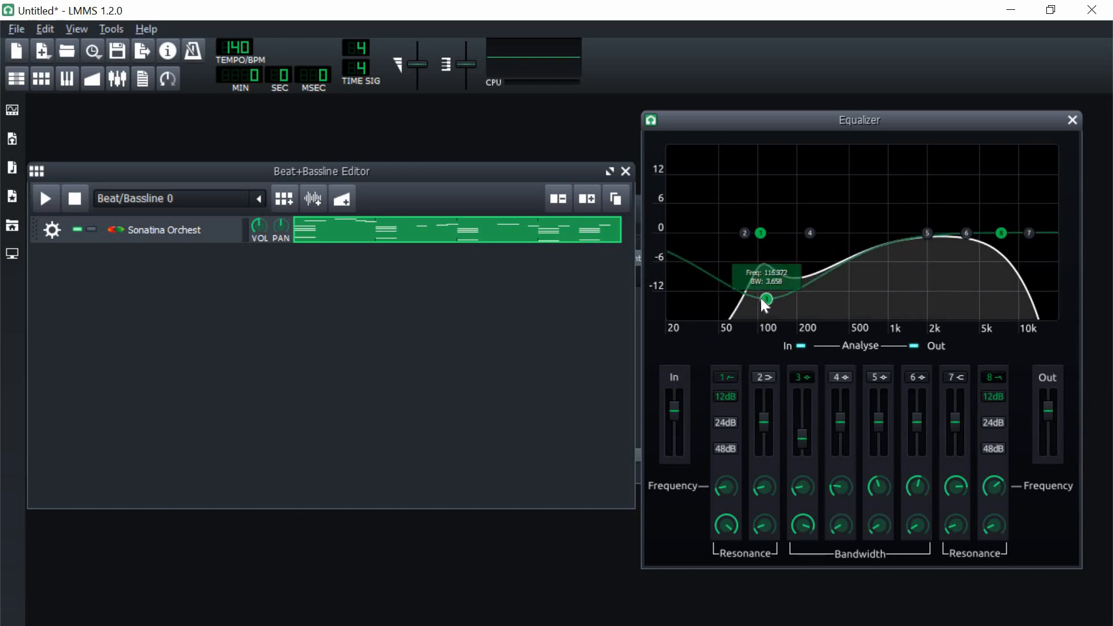
drag(761, 233, 781, 229)
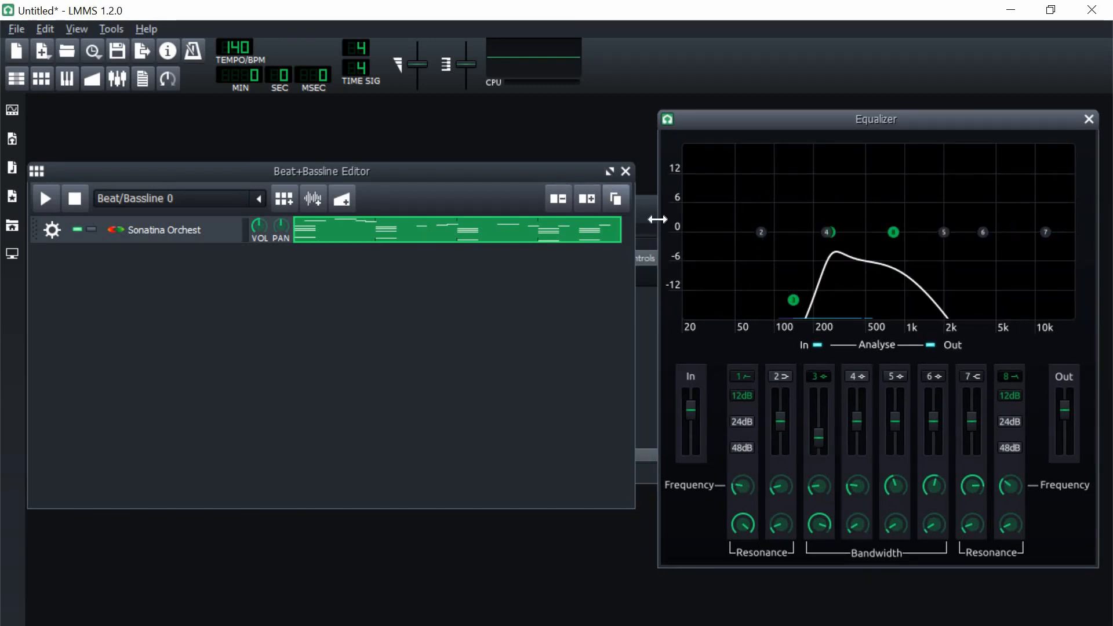
Step: Remove the Equalizer from the harp channel's effects chain in the FX-Mixer
click(652, 211)
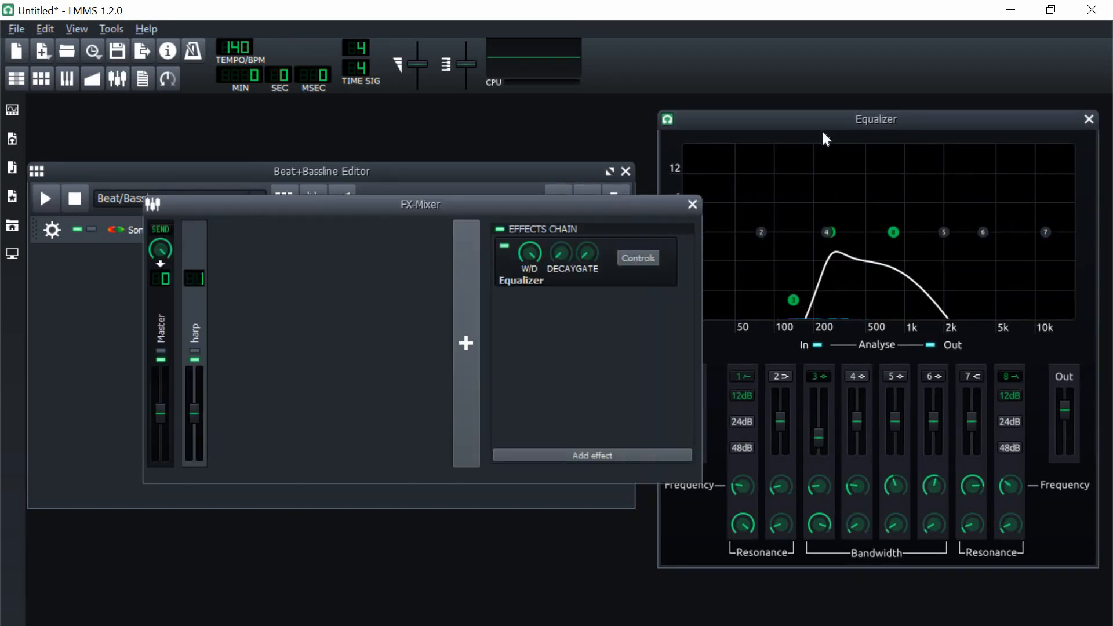
right_click(607, 279)
click(629, 362)
Step: Add the C* Eq 10-band equalizer to the harp channel and move the FX-Mixer clear of the other windows
click(591, 455)
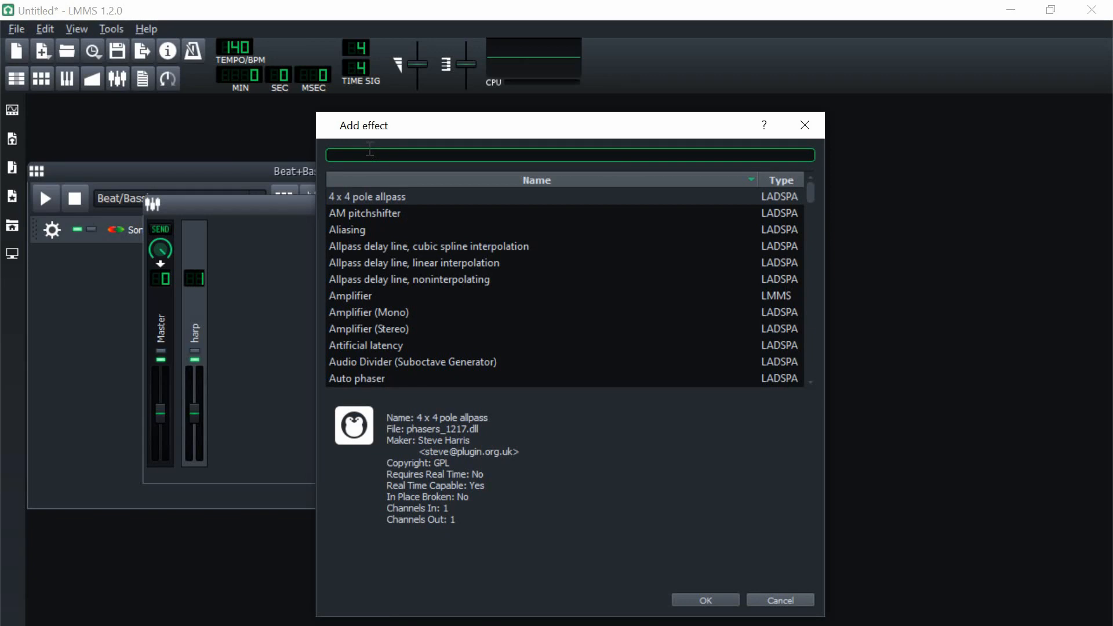
text(eq)
double_click(408, 196)
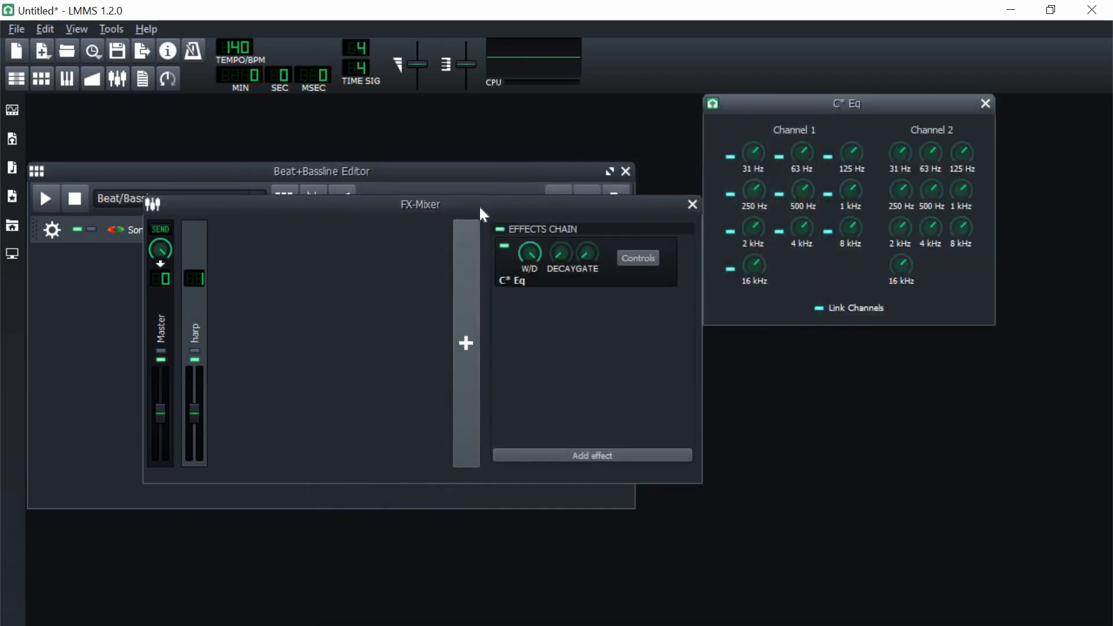
drag(482, 214, 802, 381)
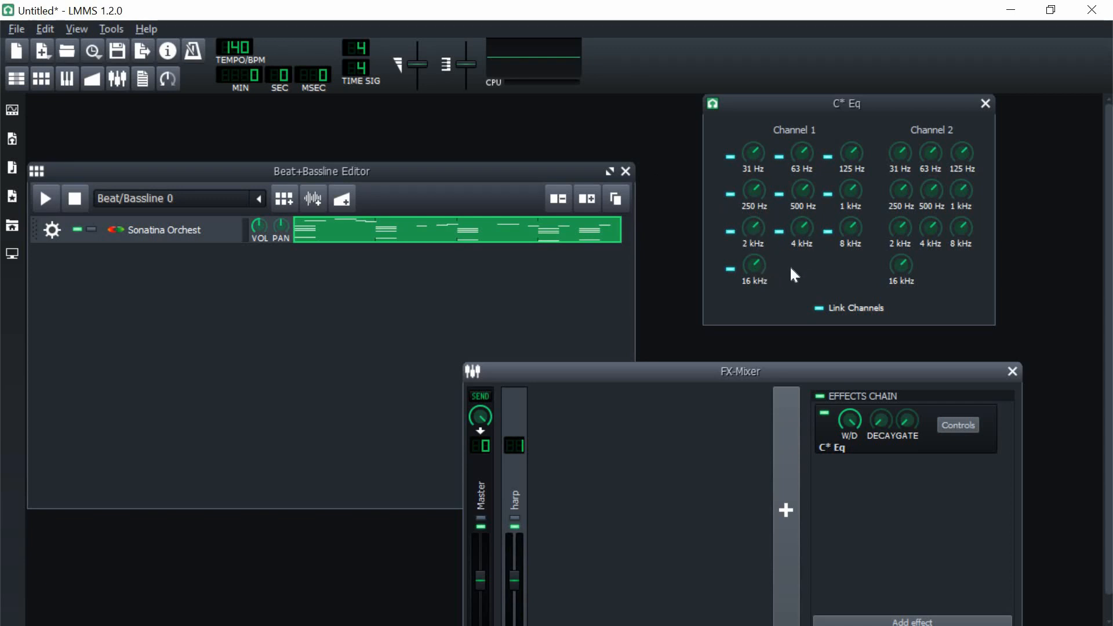
Step: Play the harp pattern while turning down the C* Eq's low bands from 31 Hz to 500 Hz
click(45, 201)
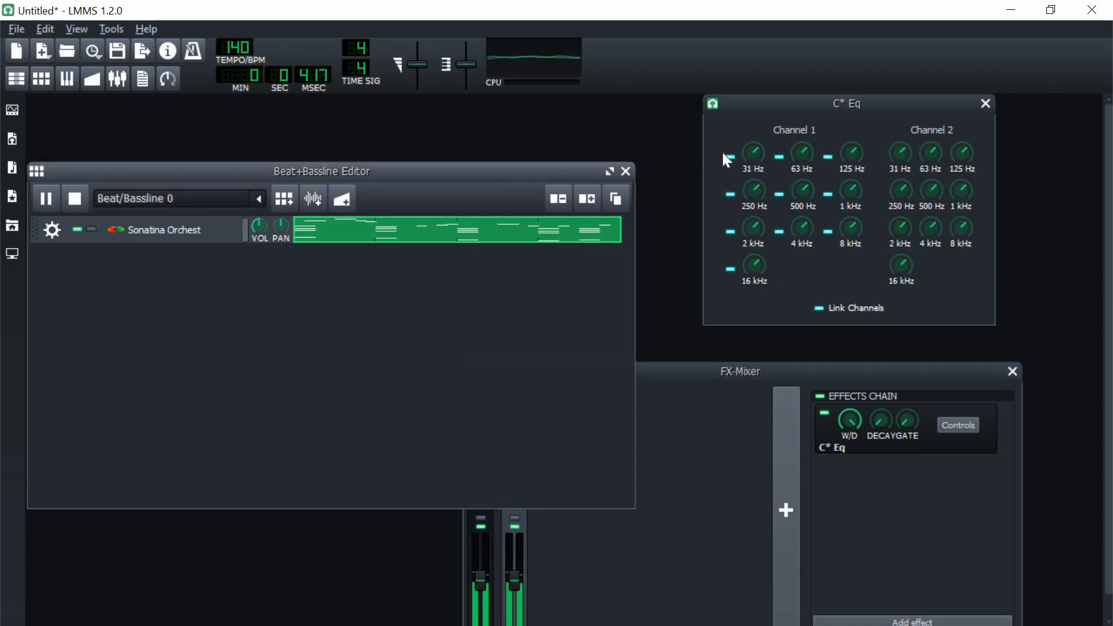
drag(754, 154, 867, 173)
drag(755, 191, 803, 198)
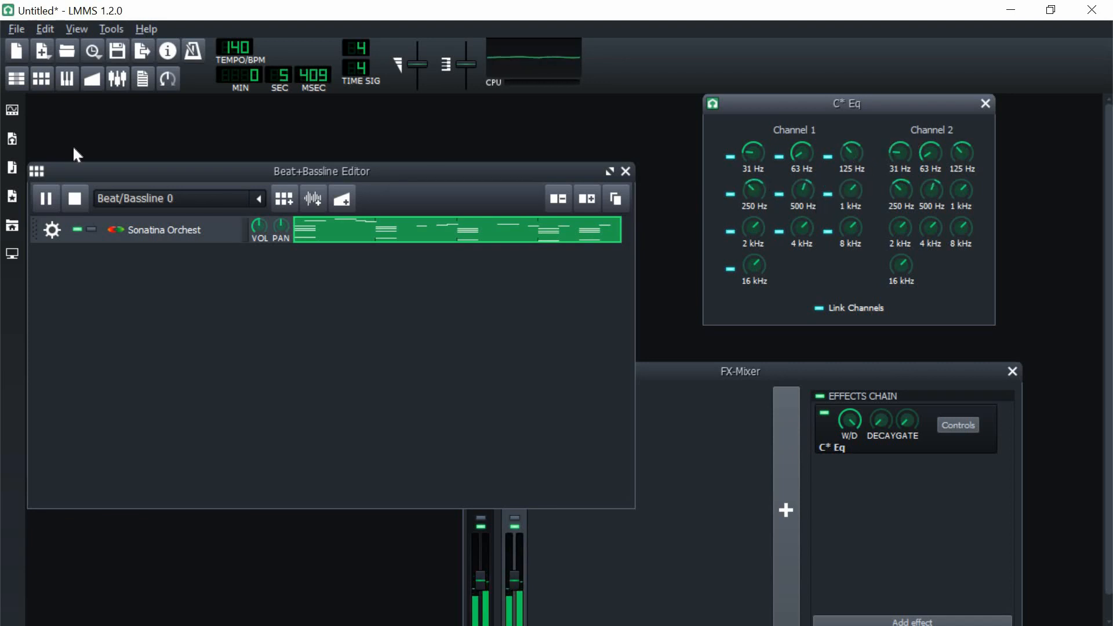
click(74, 198)
drag(851, 189, 851, 193)
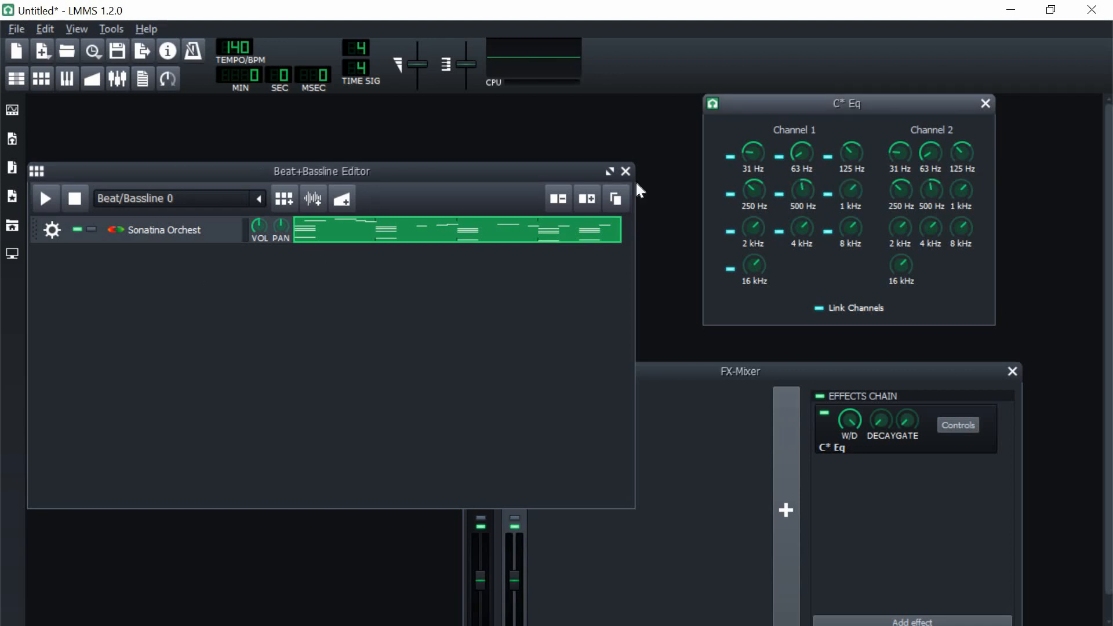
click(40, 206)
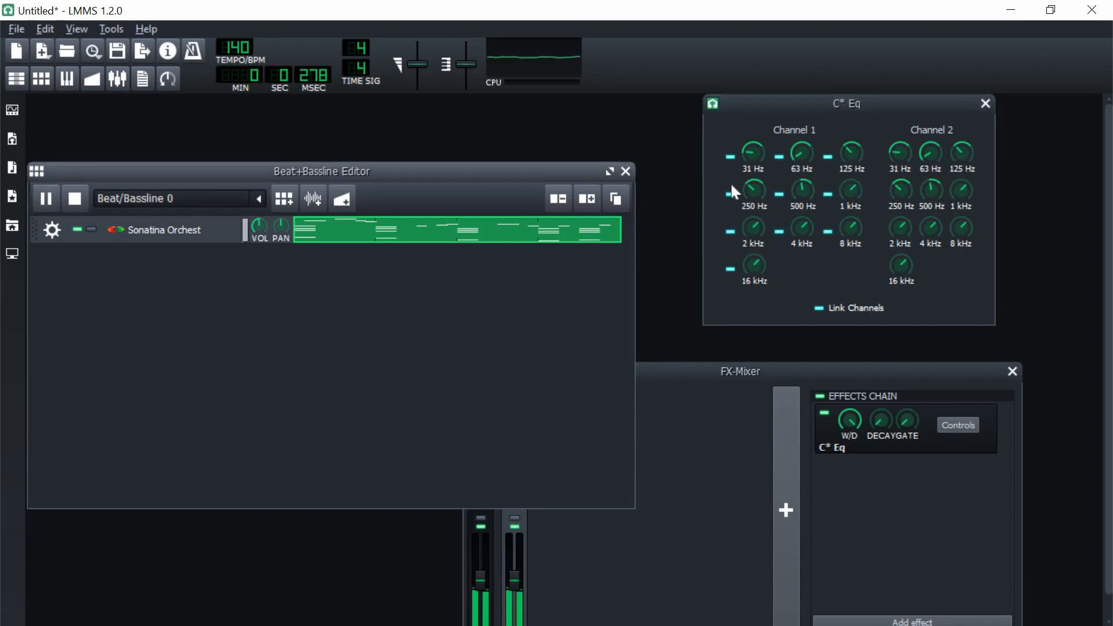
click(800, 201)
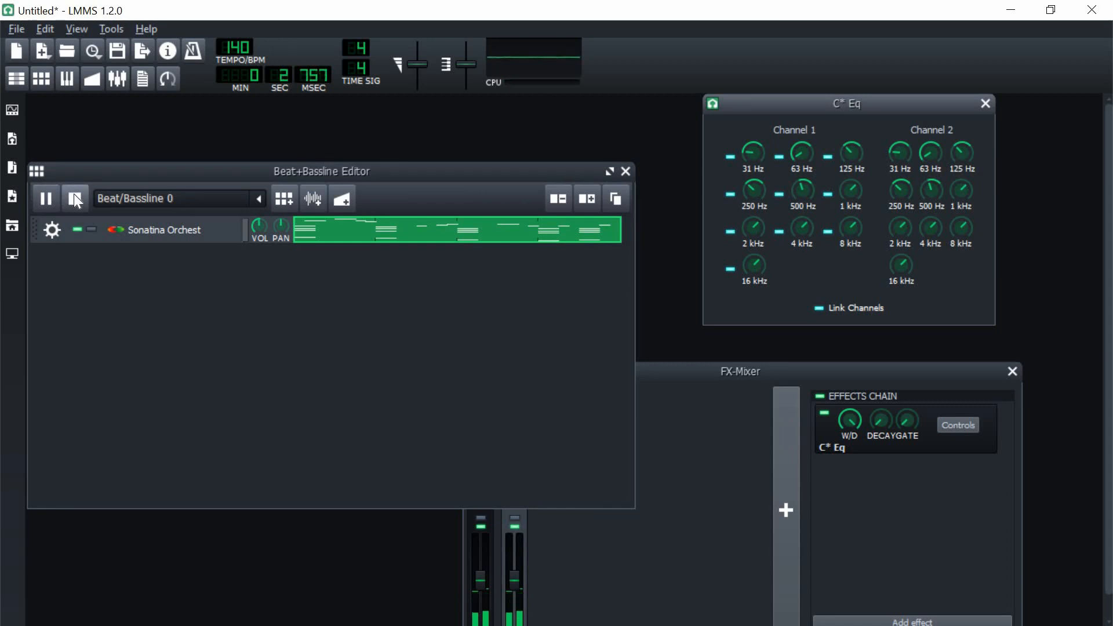
click(484, 183)
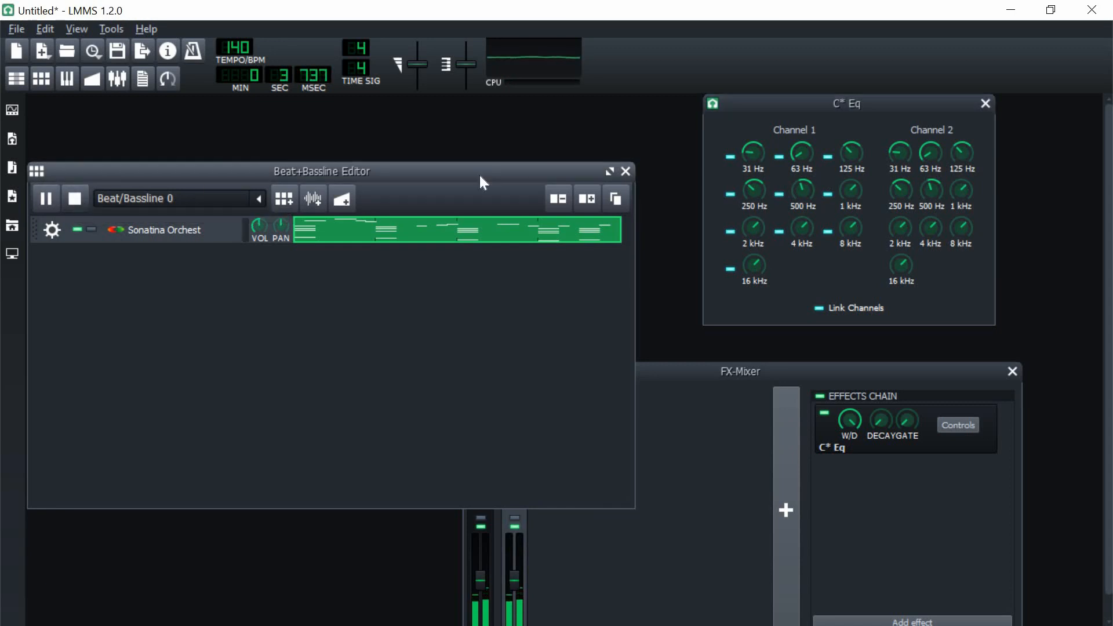
Step: Replace the adjusted C* Eq on the harp channel with a fresh instance of the same effect
right_click(885, 443)
click(927, 527)
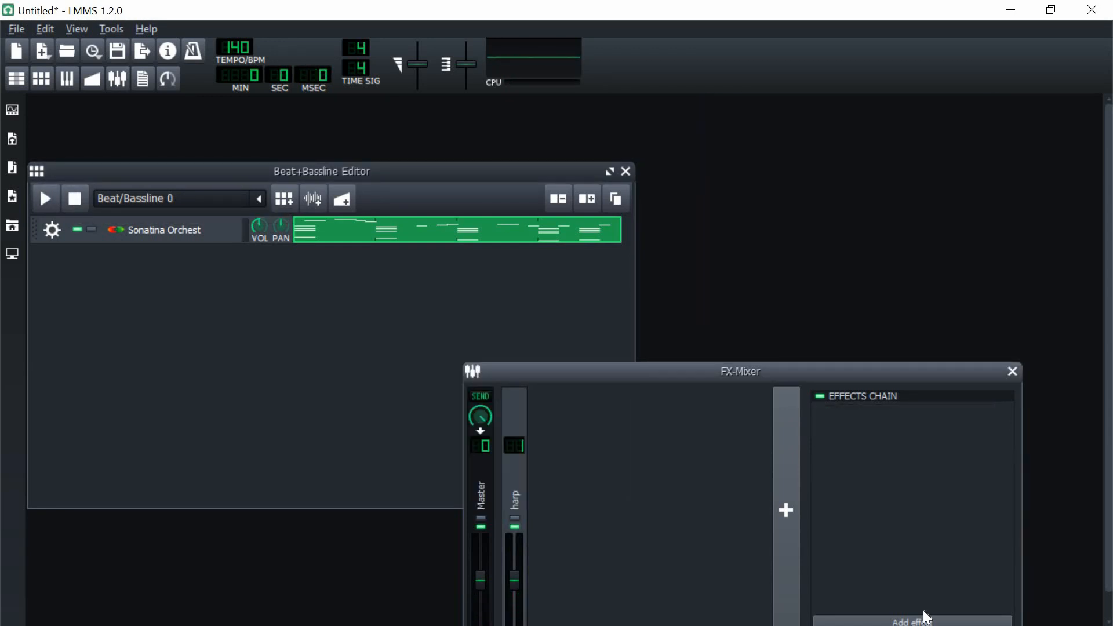
click(875, 619)
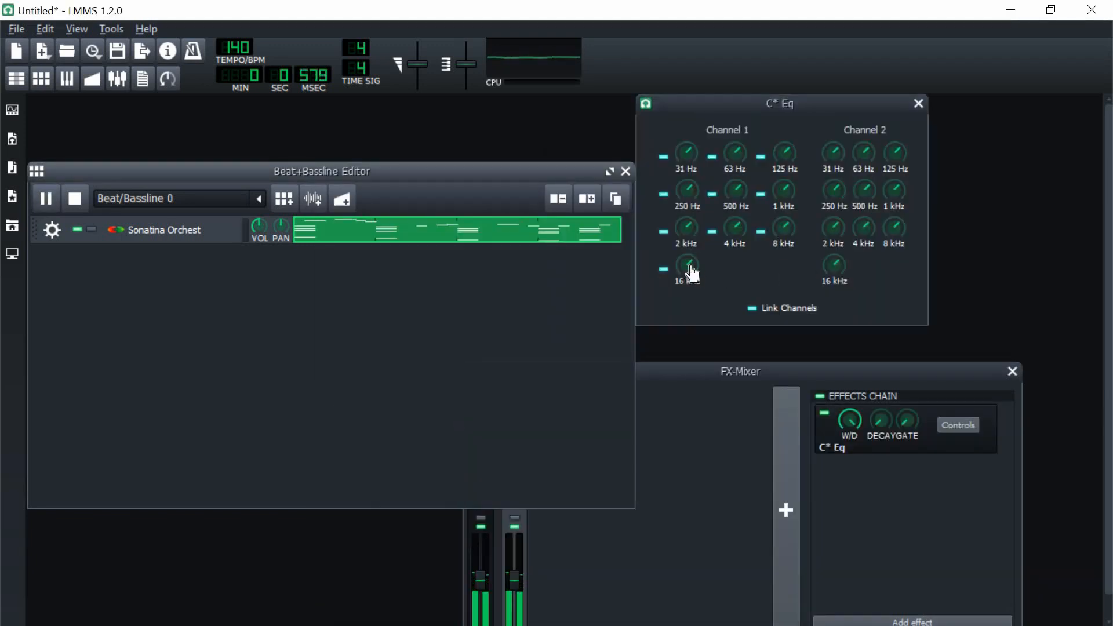
Step: Turn down the C* Eq's bands from 16 kHz to 1 kHz during playback, and stop the pattern
drag(688, 272, 687, 236)
drag(736, 227, 785, 239)
drag(785, 196, 786, 205)
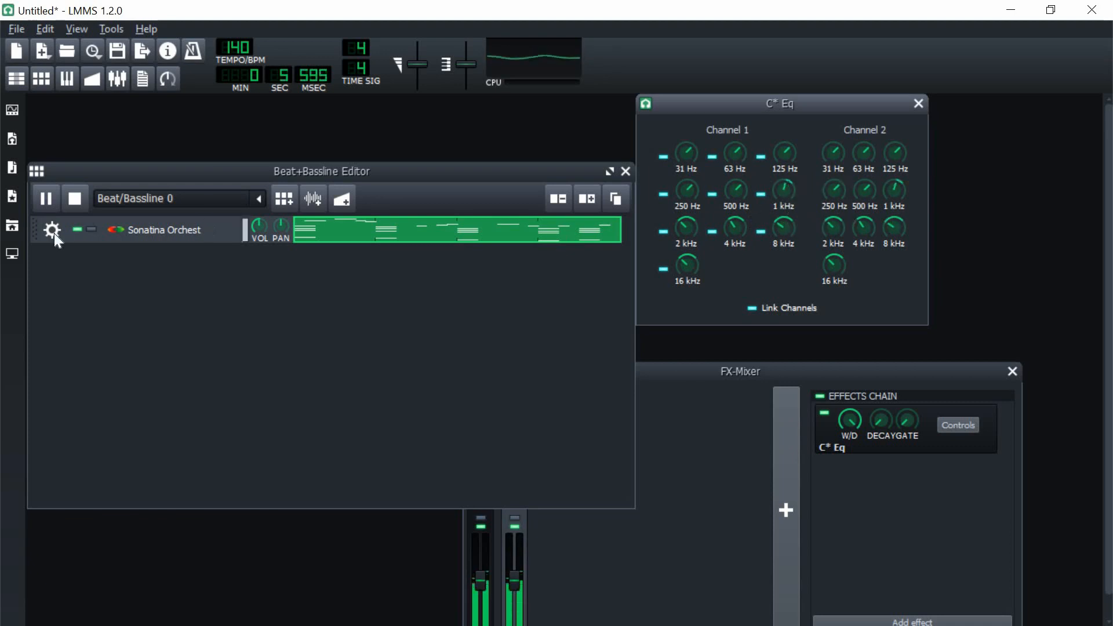
click(75, 201)
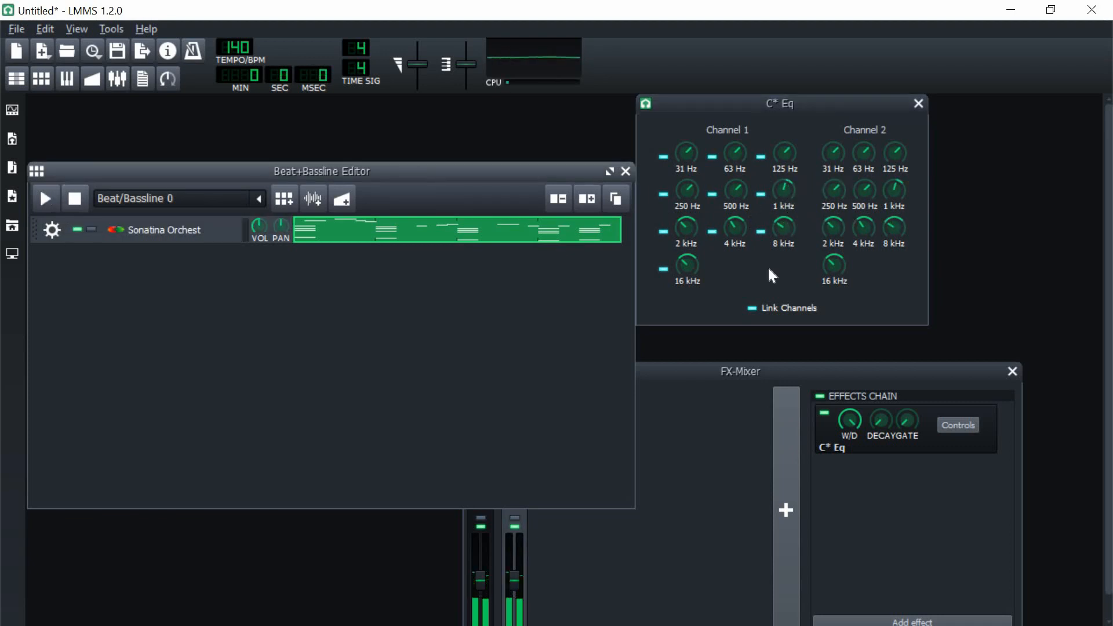
Step: Replace the C* Eq on the harp channel with the LMMS Equalizer
right_click(934, 451)
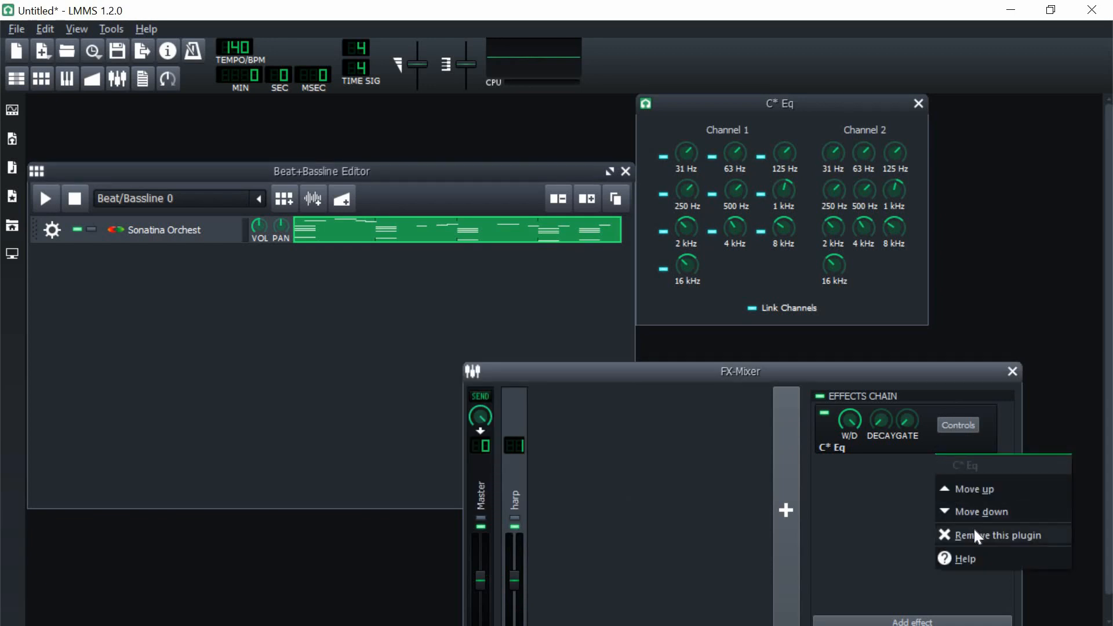
click(957, 534)
drag(800, 372, 838, 272)
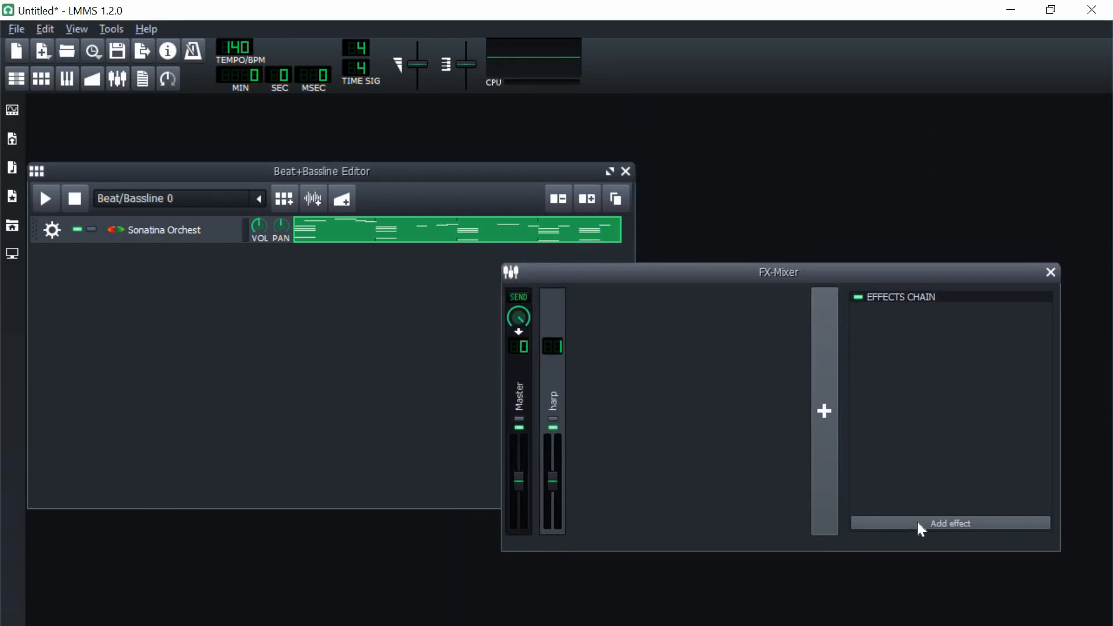
click(918, 522)
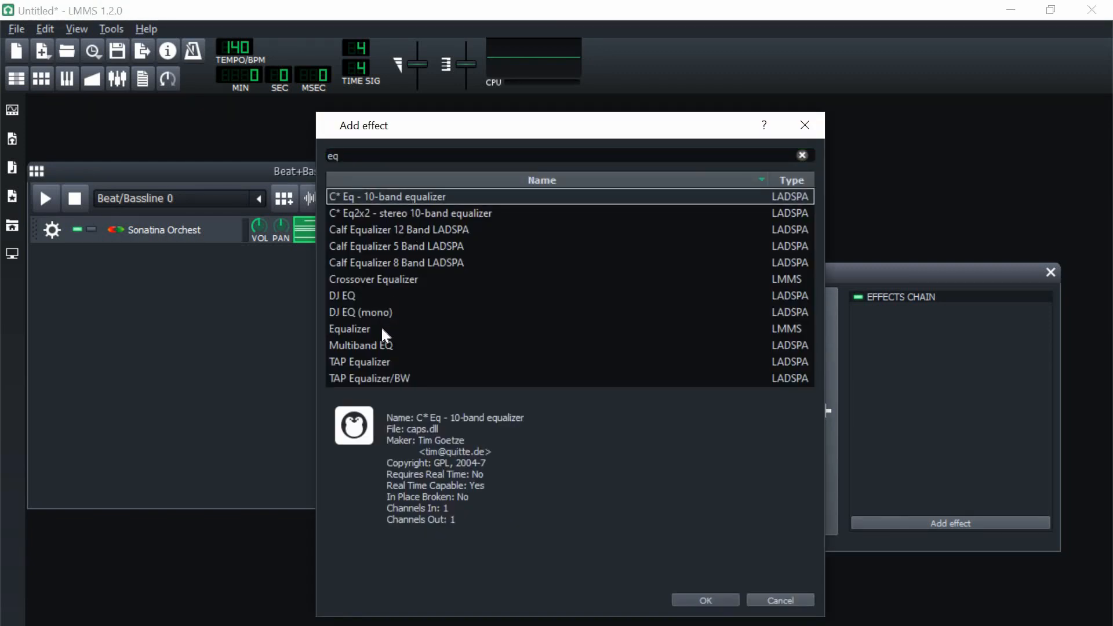
double_click(420, 329)
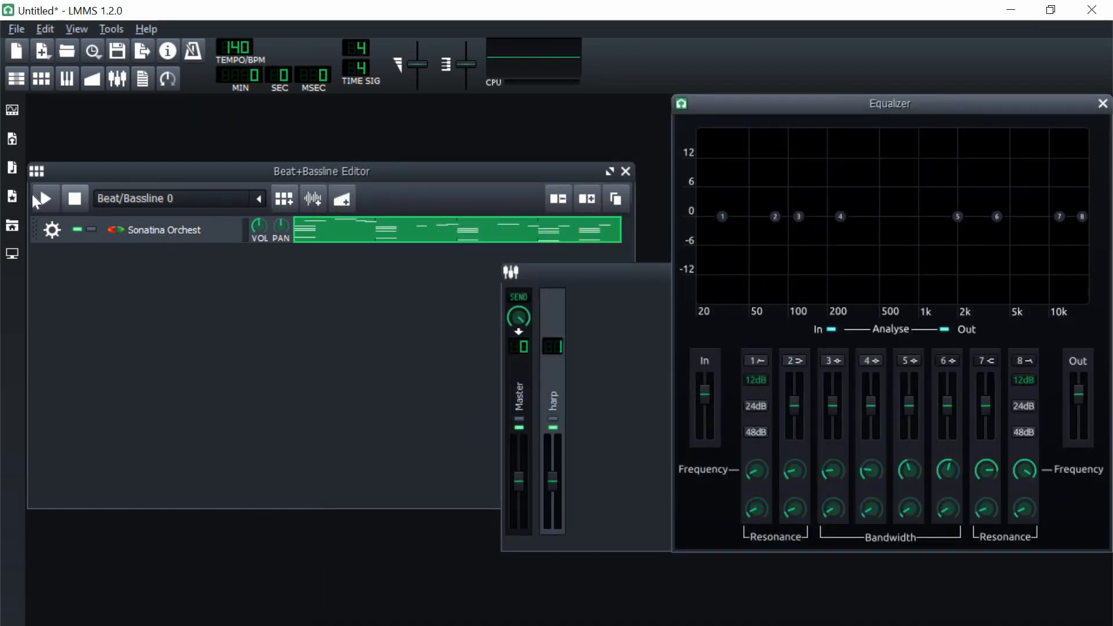
Step: Raise the Equalizer's band 1 low cut to about 200 Hz during playback, and move band 3 to about 100 Hz
click(46, 200)
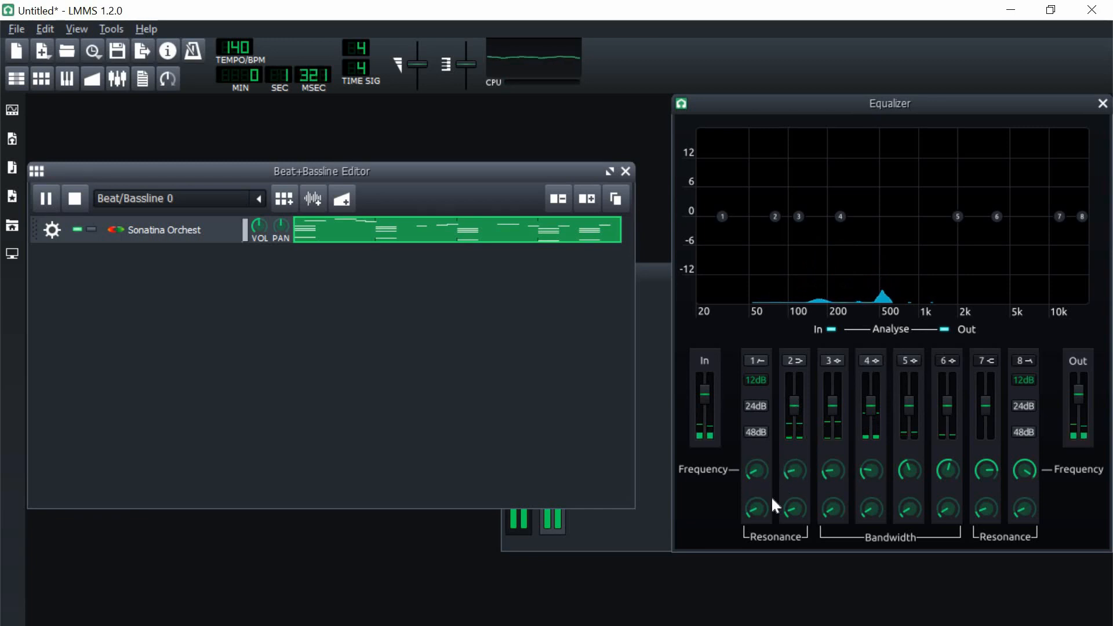
drag(722, 216, 835, 217)
click(73, 199)
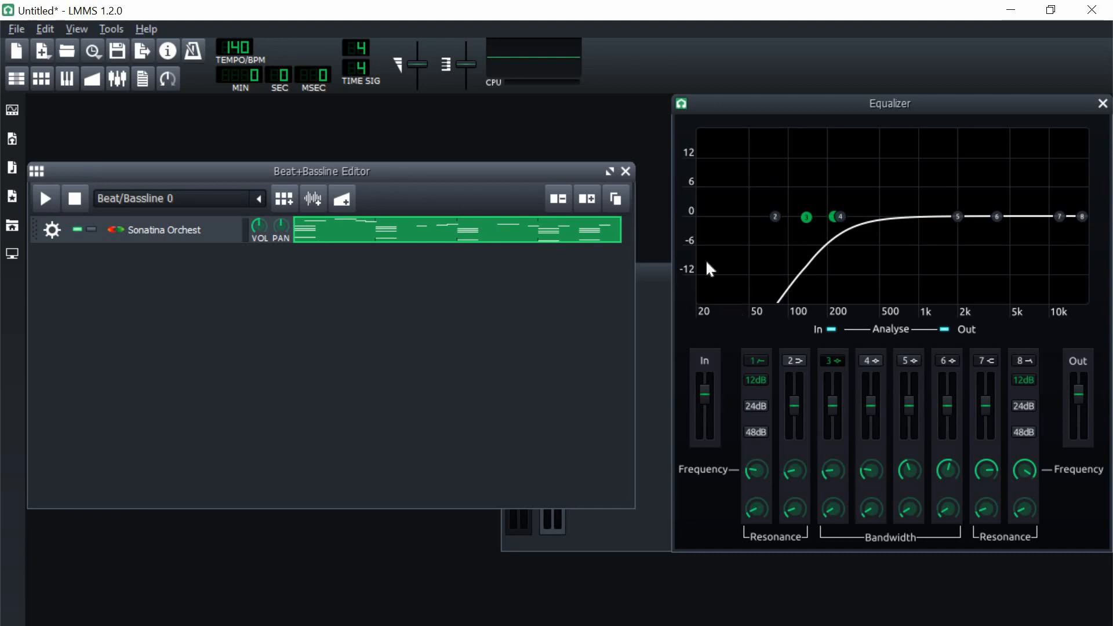
click(658, 339)
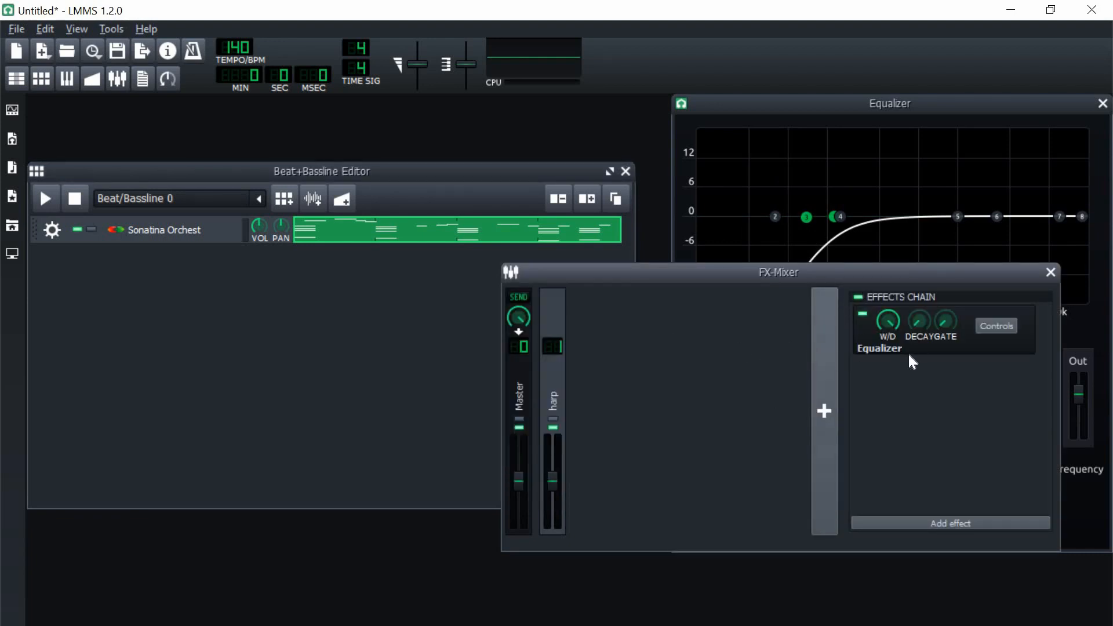
drag(807, 218, 788, 215)
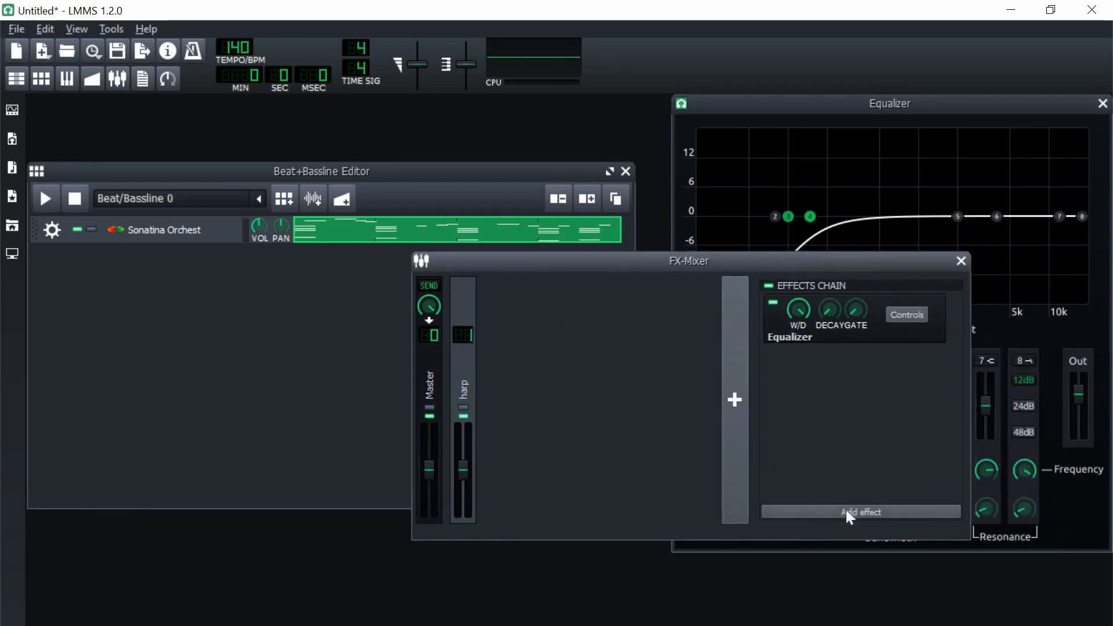
Step: Add the Calf Reverb LADSPA effect after the Equalizer on the harp channel and rearrange the windows
click(846, 509)
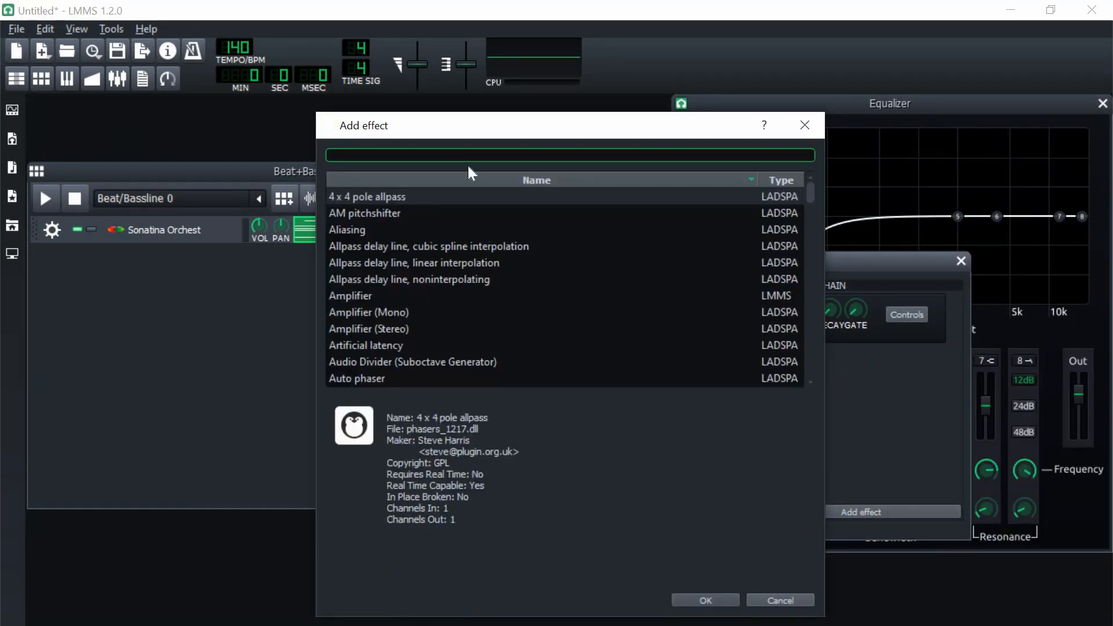
text(rev)
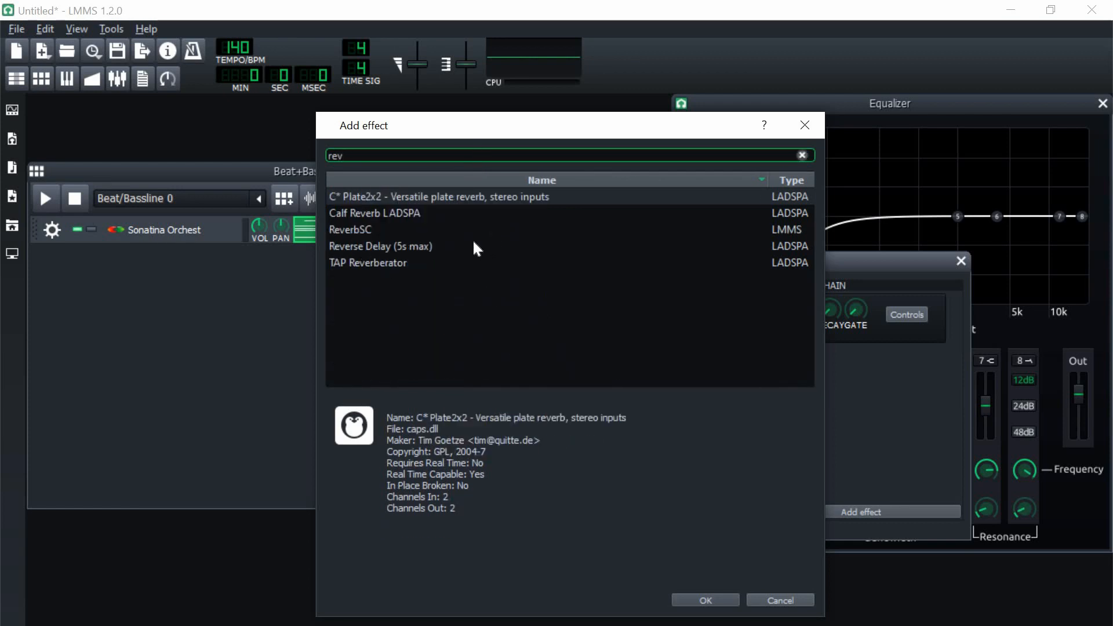
double_click(368, 214)
drag(135, 459, 312, 339)
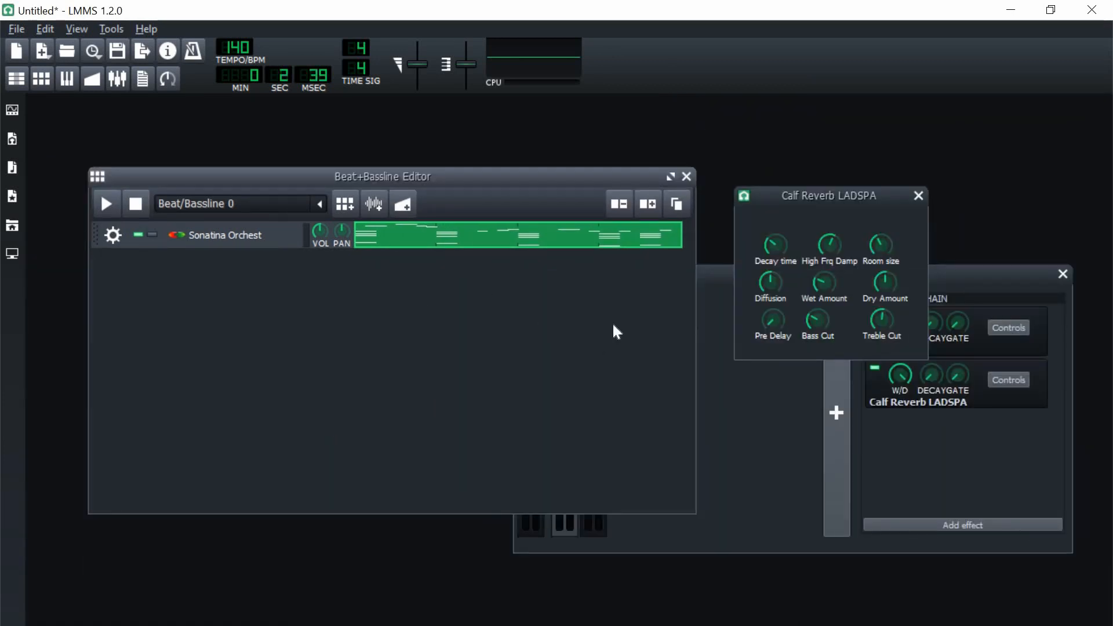
Step: Try a room size of 4 in the Calf Reverb during playback, then turn the room size back down
click(881, 257)
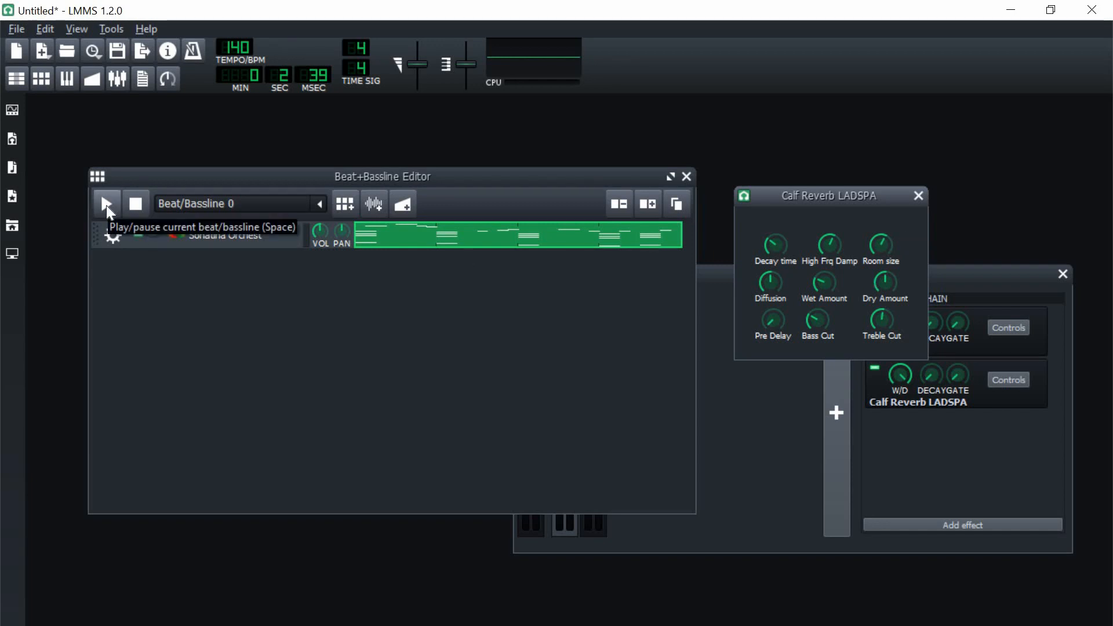
click(107, 204)
drag(882, 248, 882, 237)
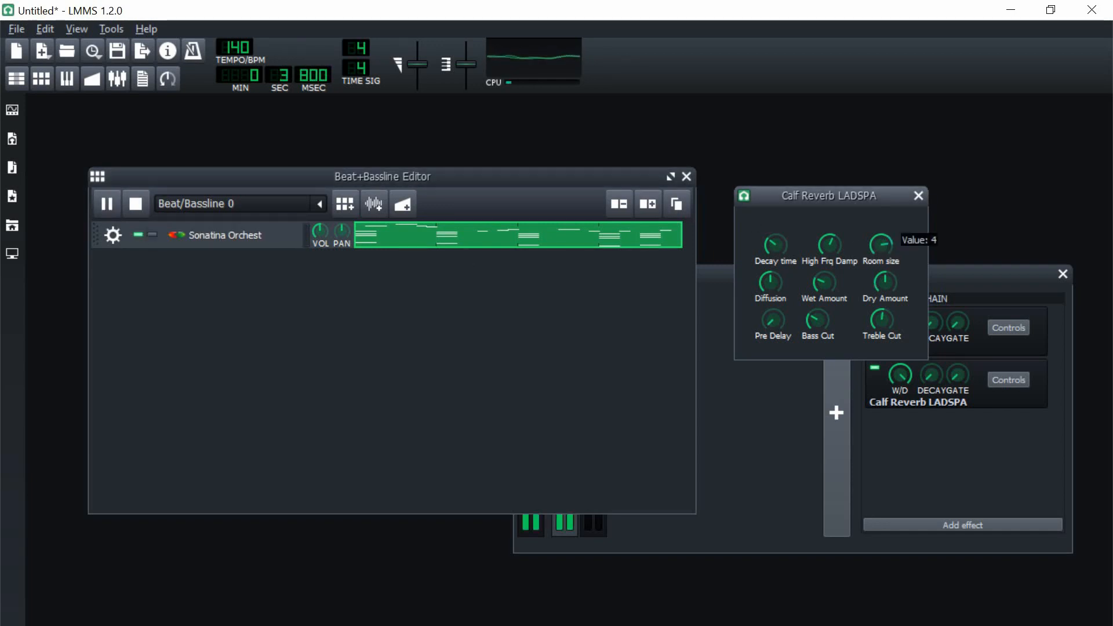
click(146, 207)
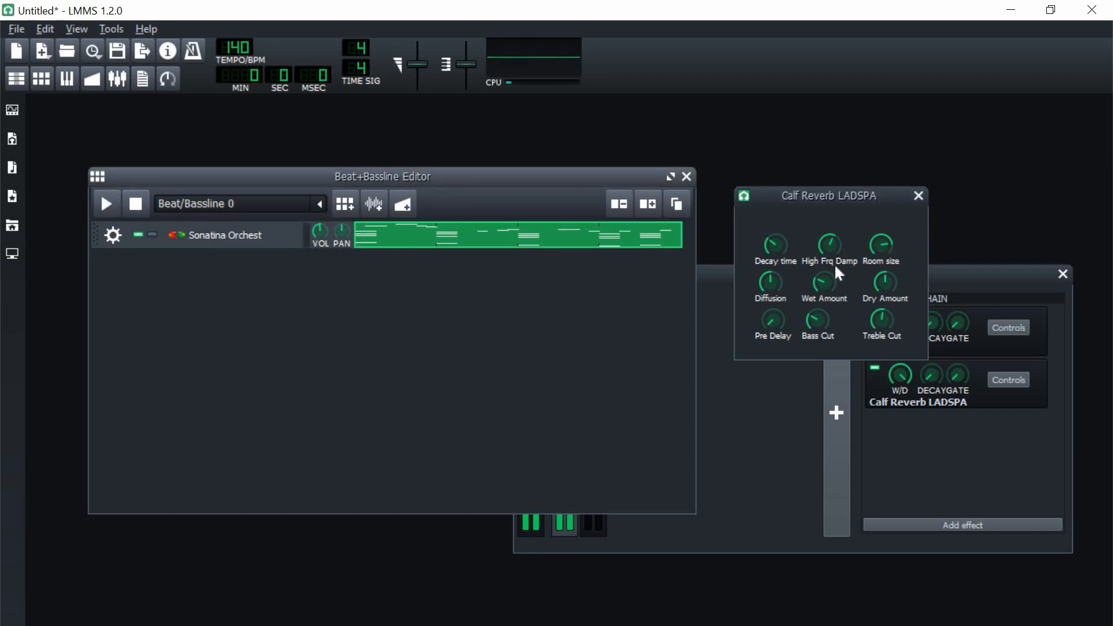
drag(882, 244, 882, 243)
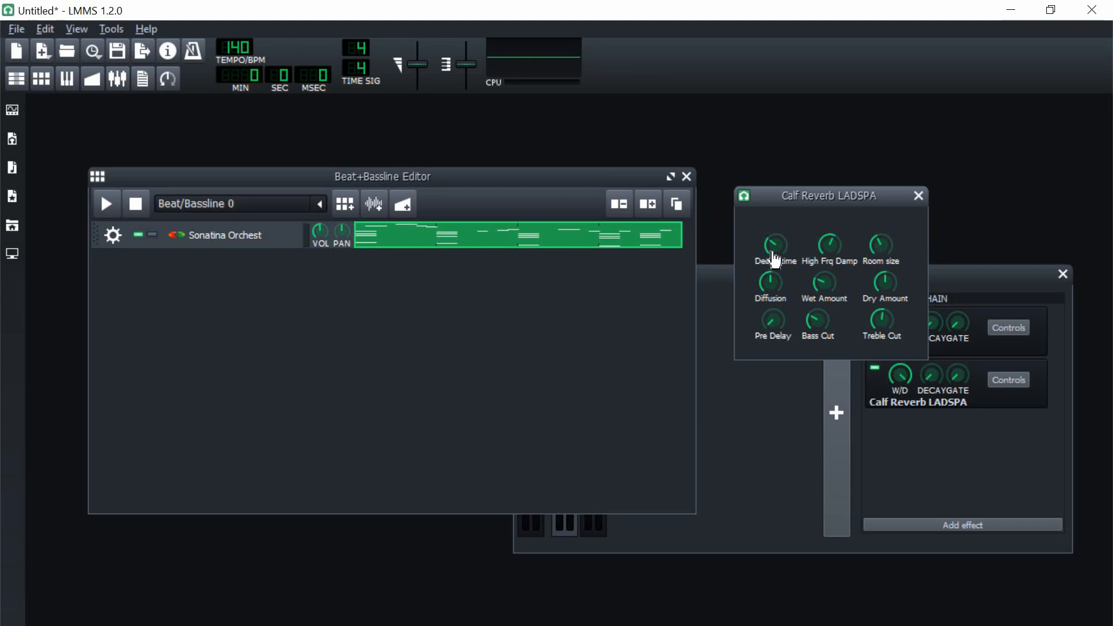
Step: Try a longer decay time in the Calf Reverb while playing the pattern, then shorten it again
drag(775, 256, 775, 244)
click(106, 204)
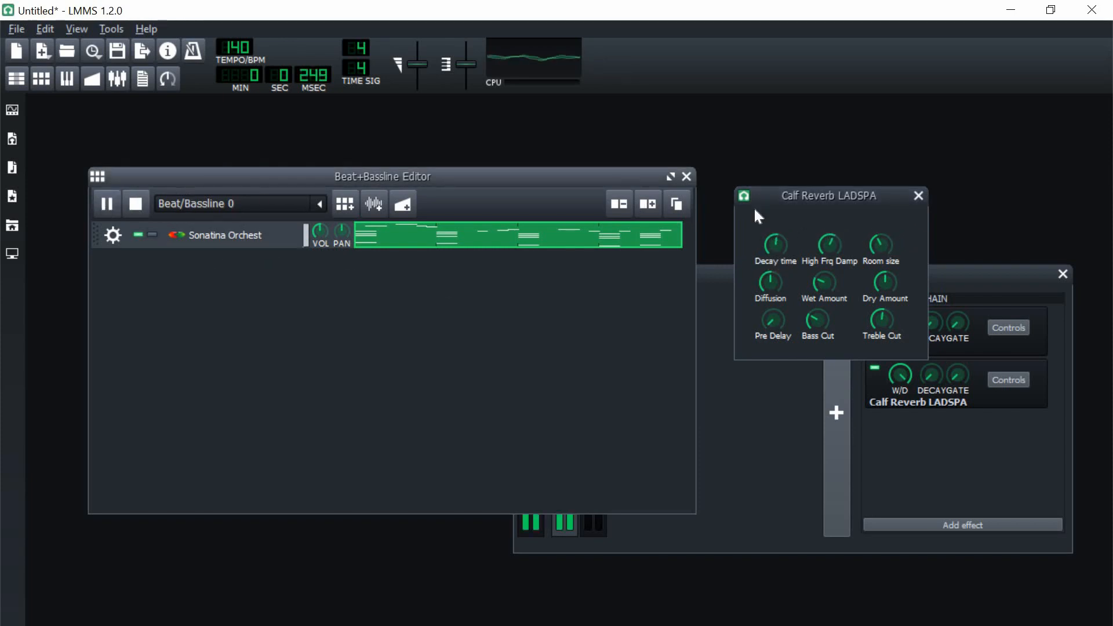
click(829, 255)
click(135, 204)
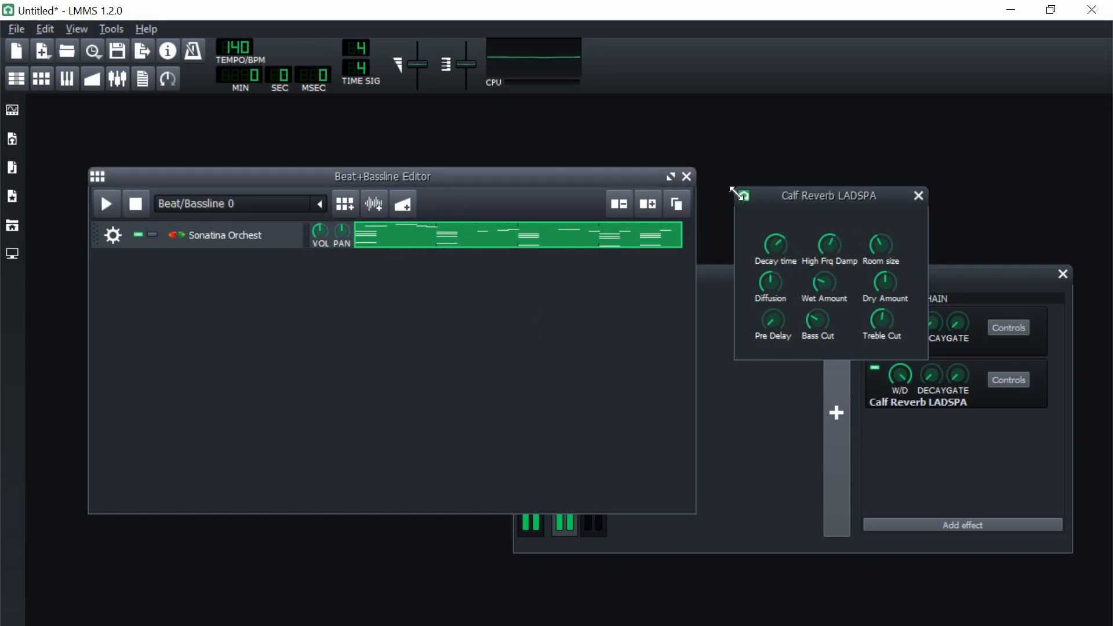
drag(775, 247, 766, 253)
click(693, 316)
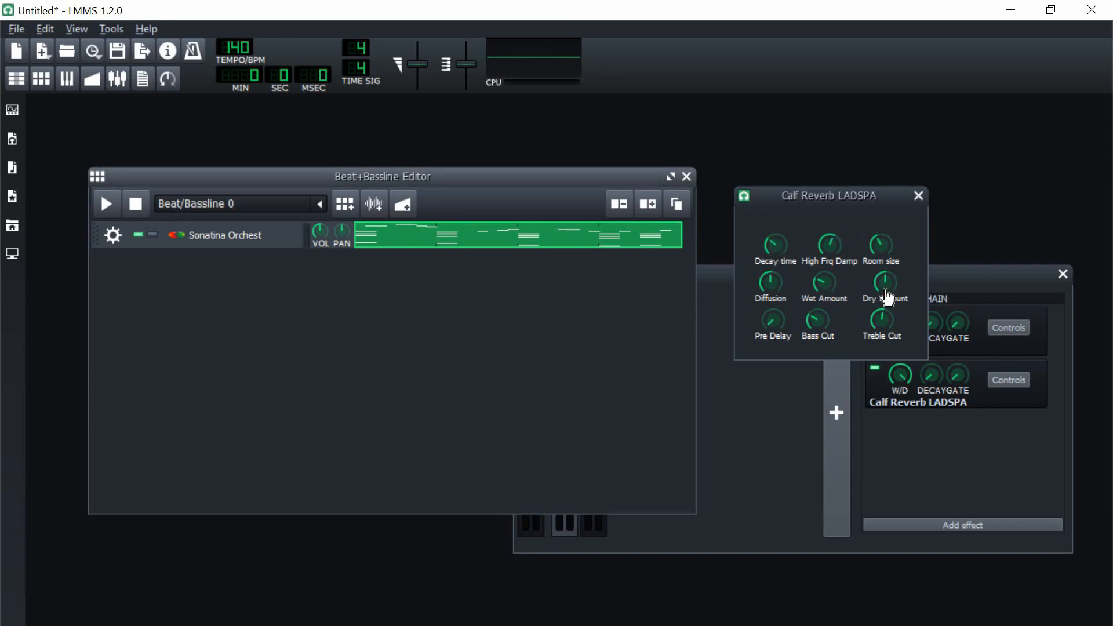
Step: Try a wet amount of about 1.25 in the Calf Reverb during playback, then lower it again
click(107, 205)
drag(829, 278, 829, 257)
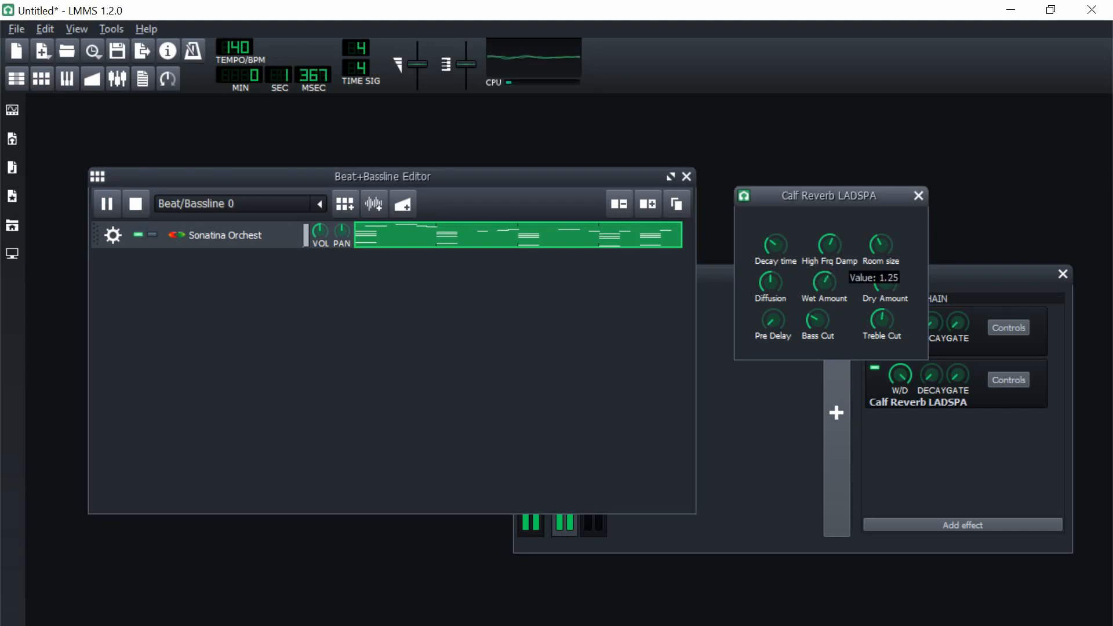
click(137, 203)
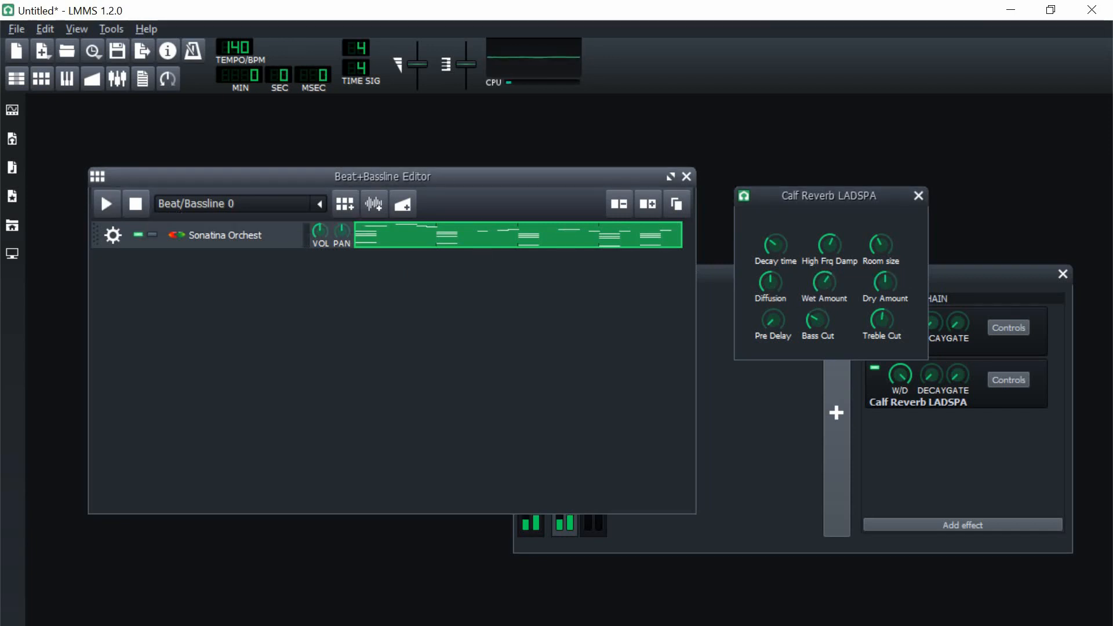
drag(823, 282, 823, 295)
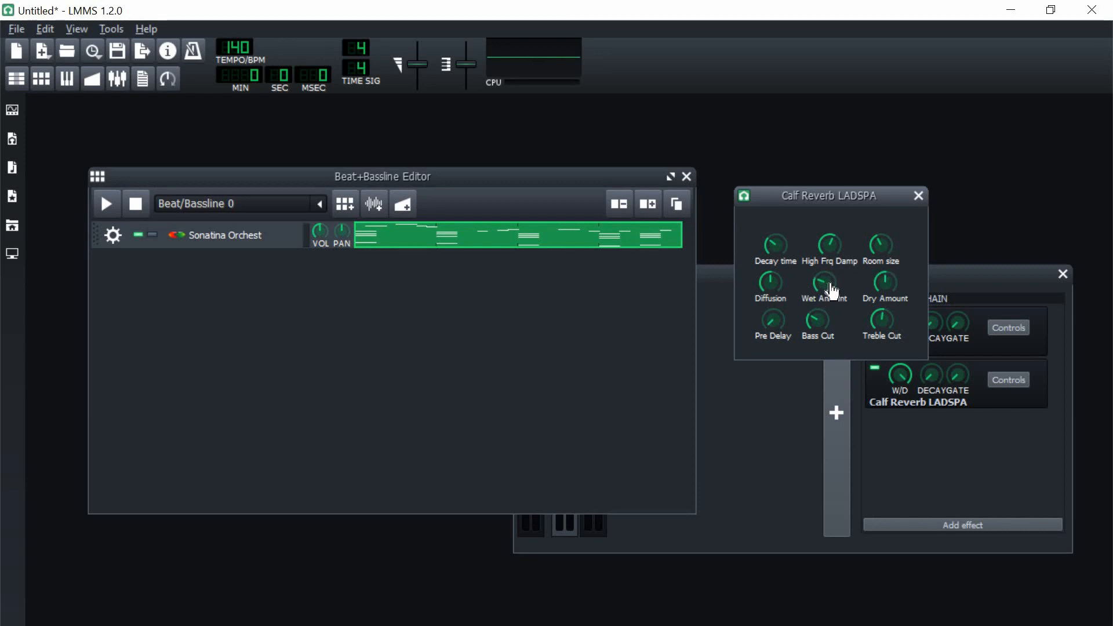
Step: Raise the wet and dry amounts in the Calf Reverb slightly while auditioning the pattern
drag(823, 293, 886, 298)
key(space)
click(131, 206)
click(135, 213)
click(106, 204)
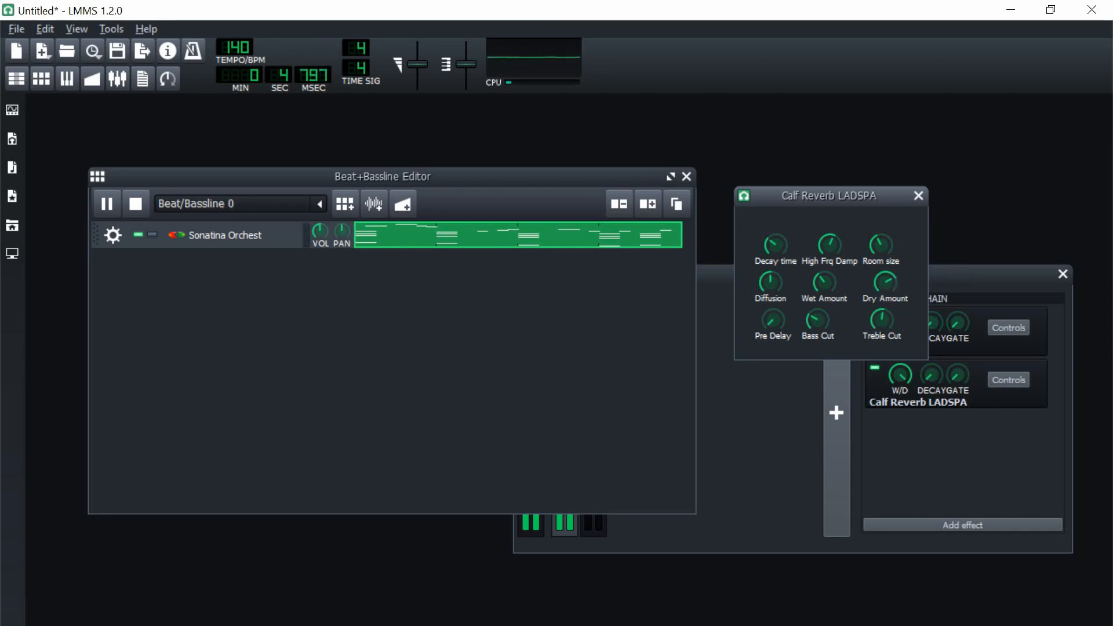
click(144, 208)
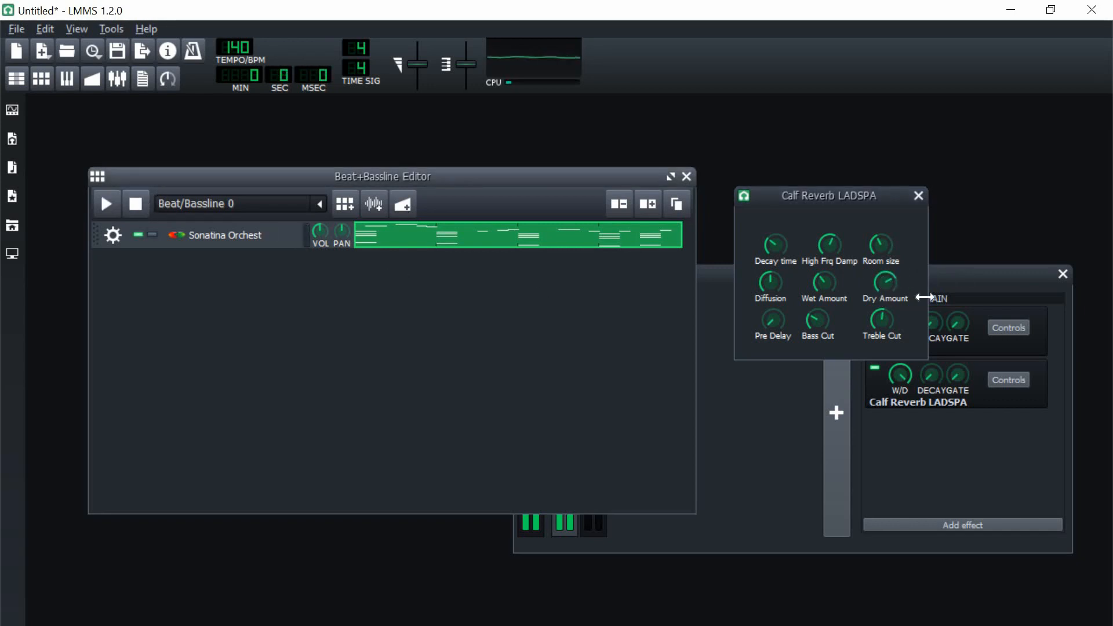
click(885, 287)
Step: Increase the diffusion and pre delay in the Calf Reverb while the pattern plays
drag(812, 195, 827, 173)
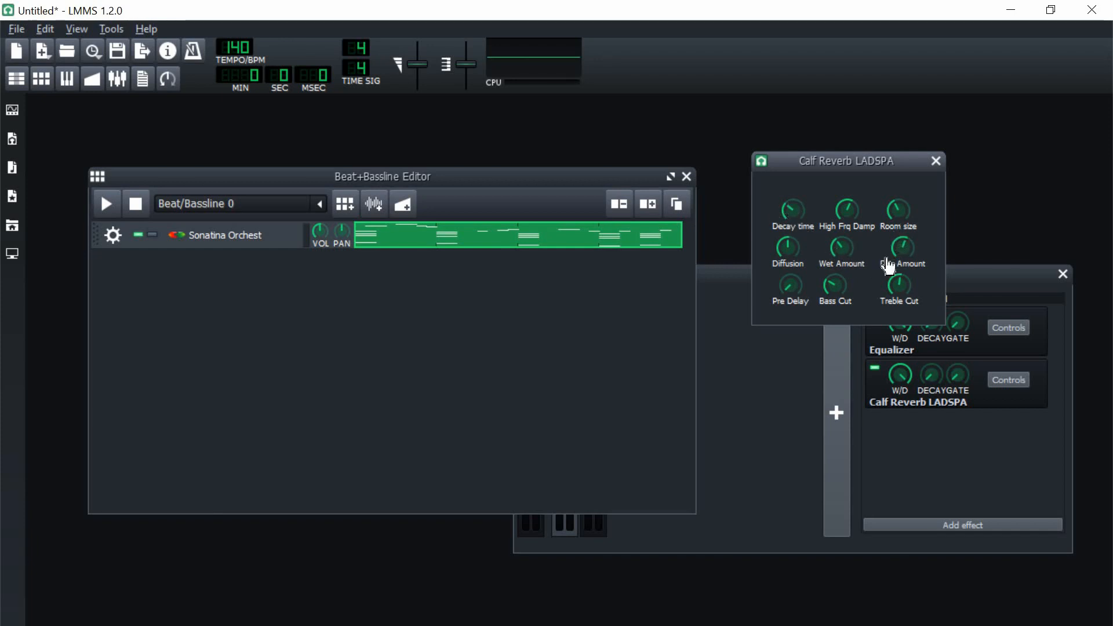
click(106, 204)
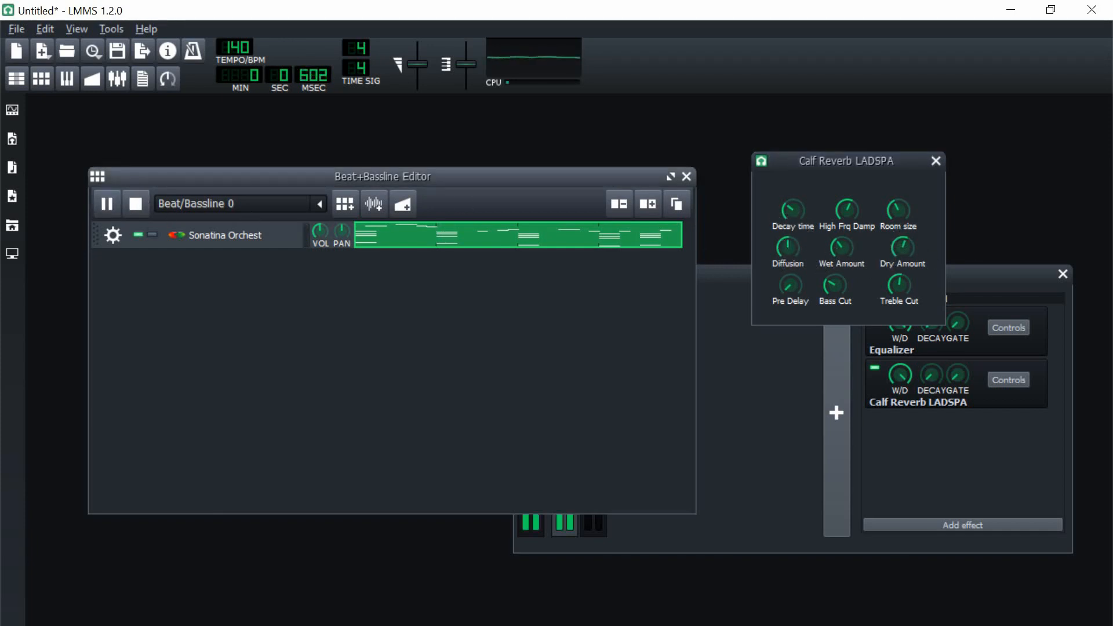
click(788, 247)
drag(787, 247, 795, 214)
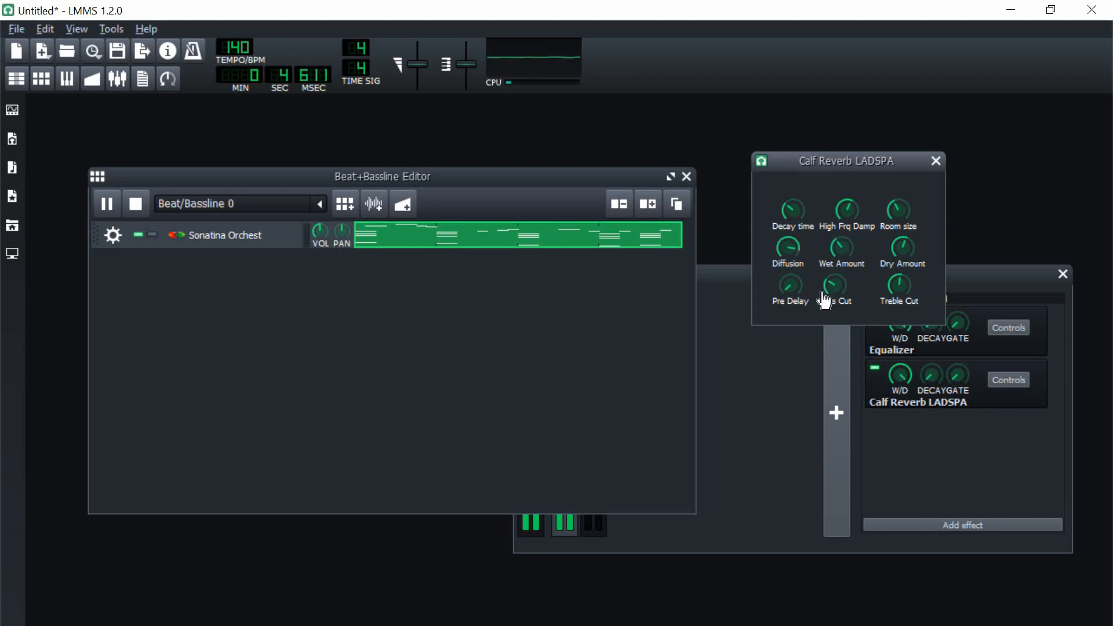
click(791, 286)
drag(791, 286, 791, 272)
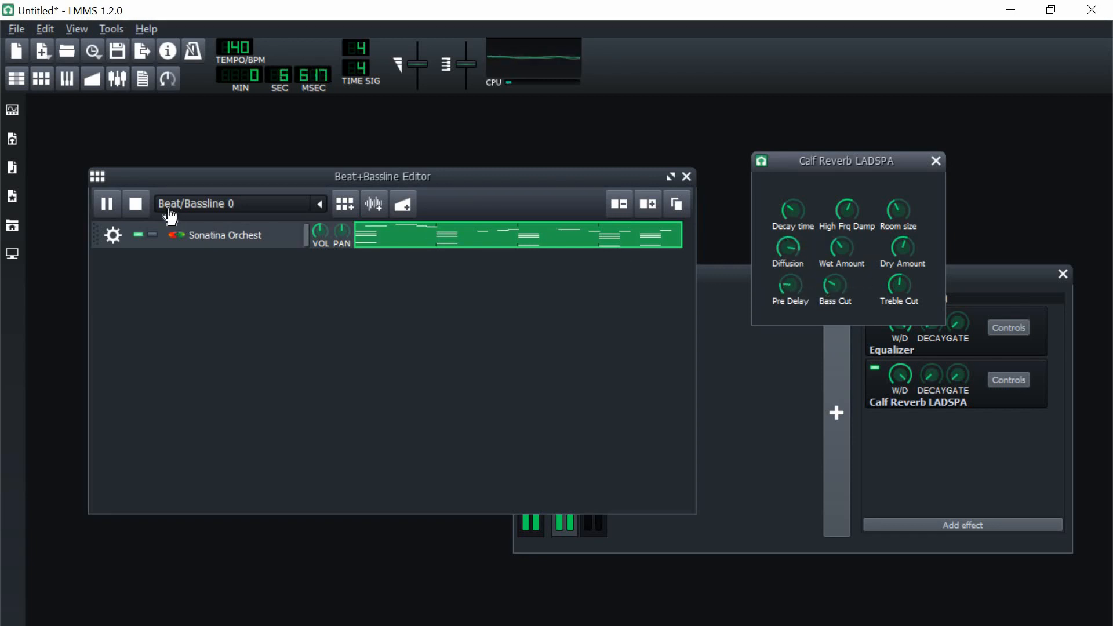
click(146, 206)
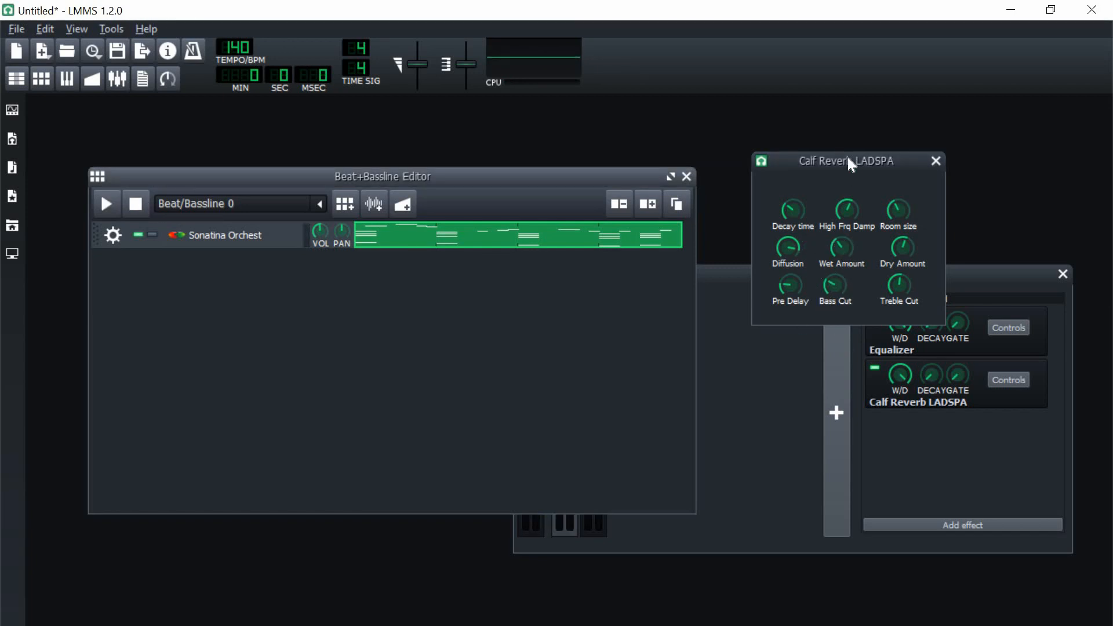
Step: Add the StereoEnhancer Effect to the end of the harp channel's effects chain
drag(847, 158, 821, 123)
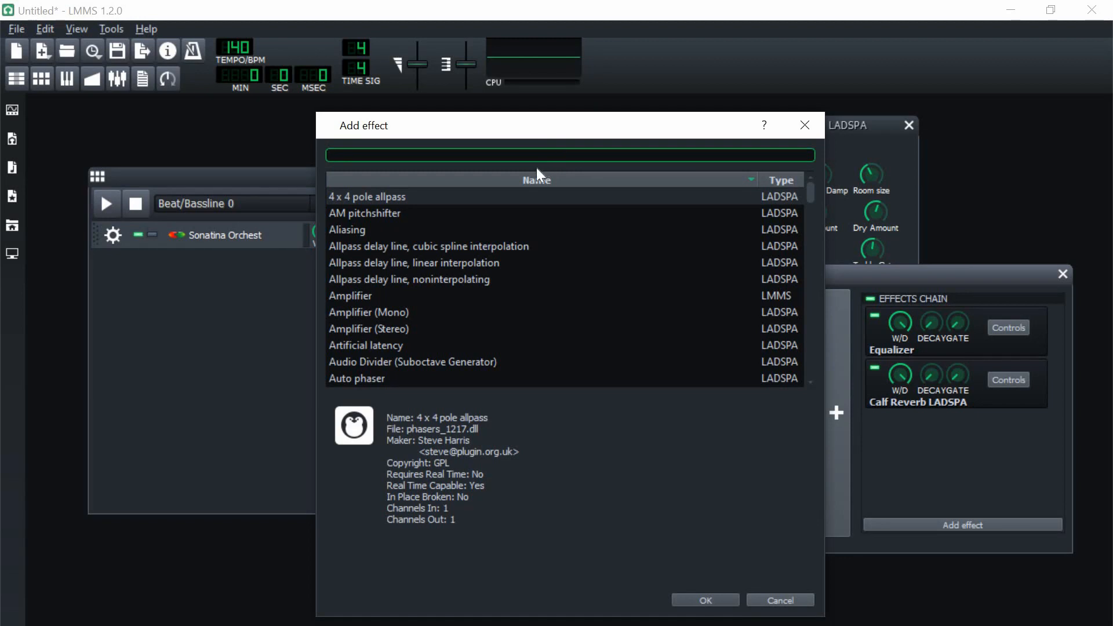
text(atere)
key(BackSpace)
key(BackSpace)
key(BackSpace)
key(BackSpace)
key(BackSpace)
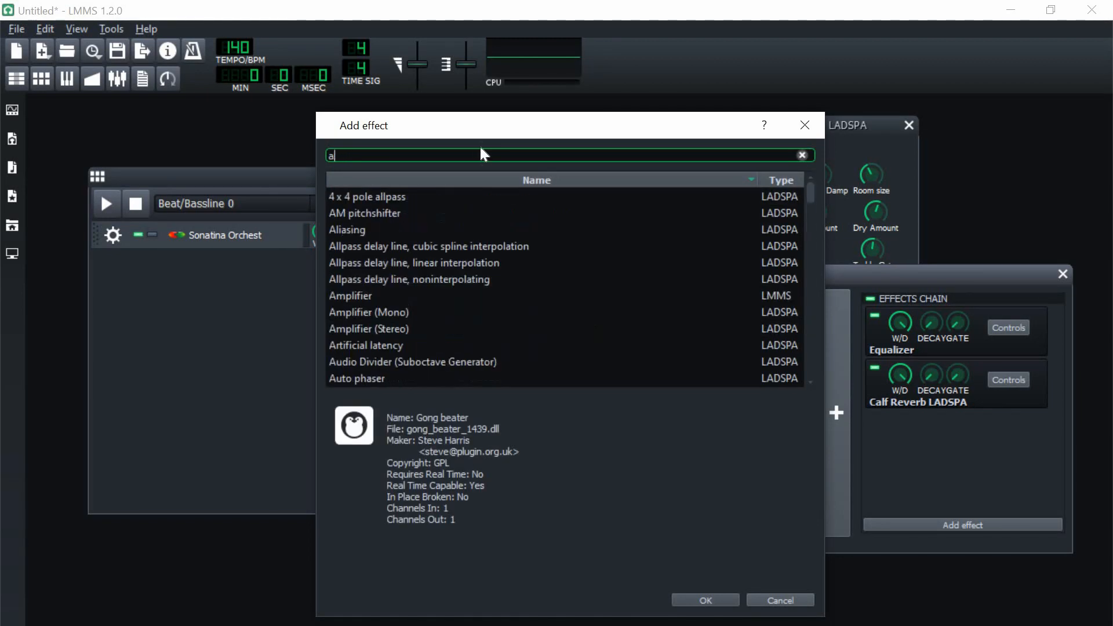
text(ster)
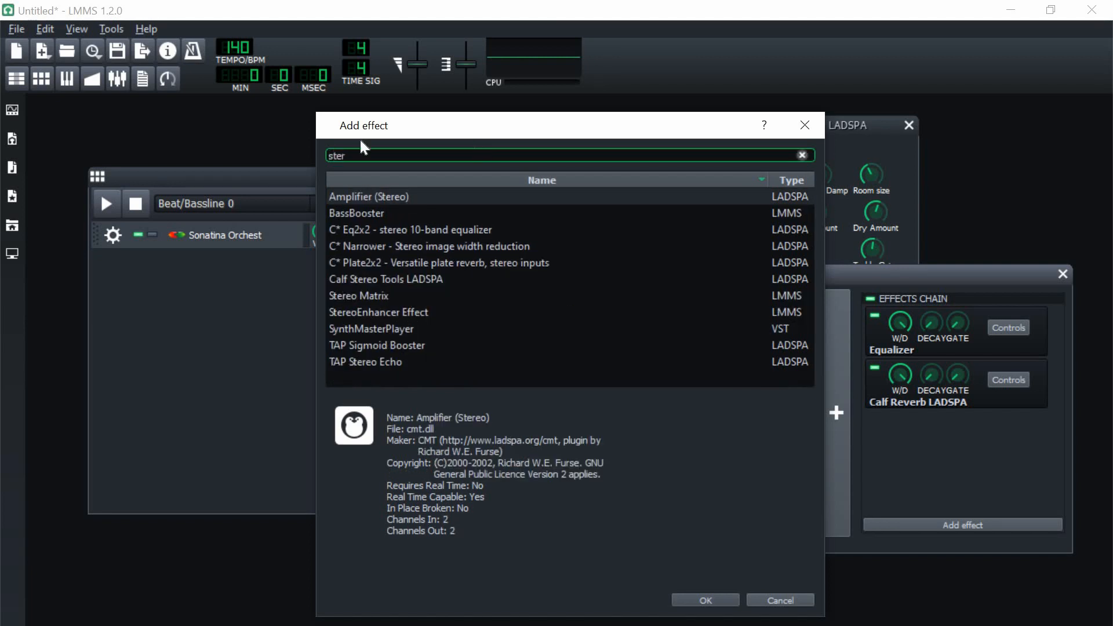
double_click(410, 312)
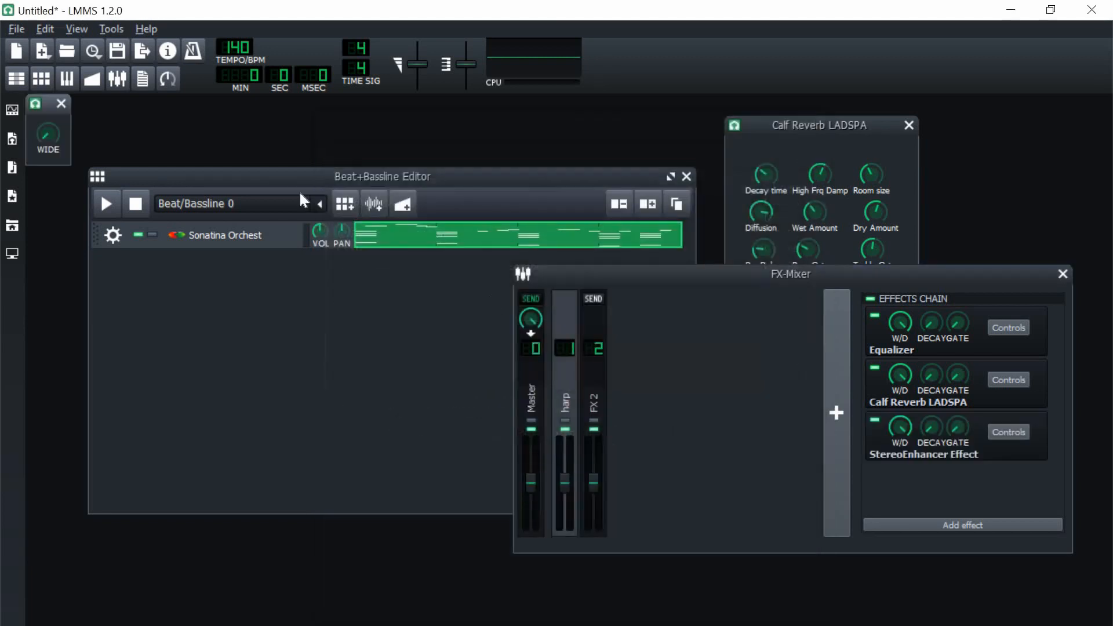
Step: Try a width of 180 samples in the StereoEnhancer while playing the pattern
click(38, 103)
click(44, 109)
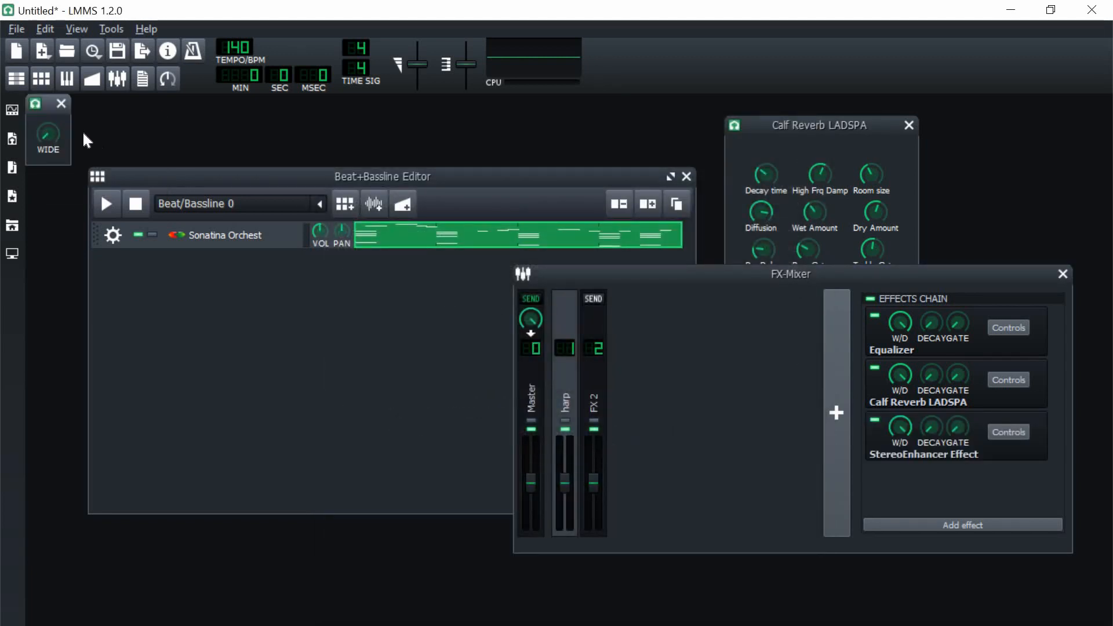
drag(47, 104, 326, 329)
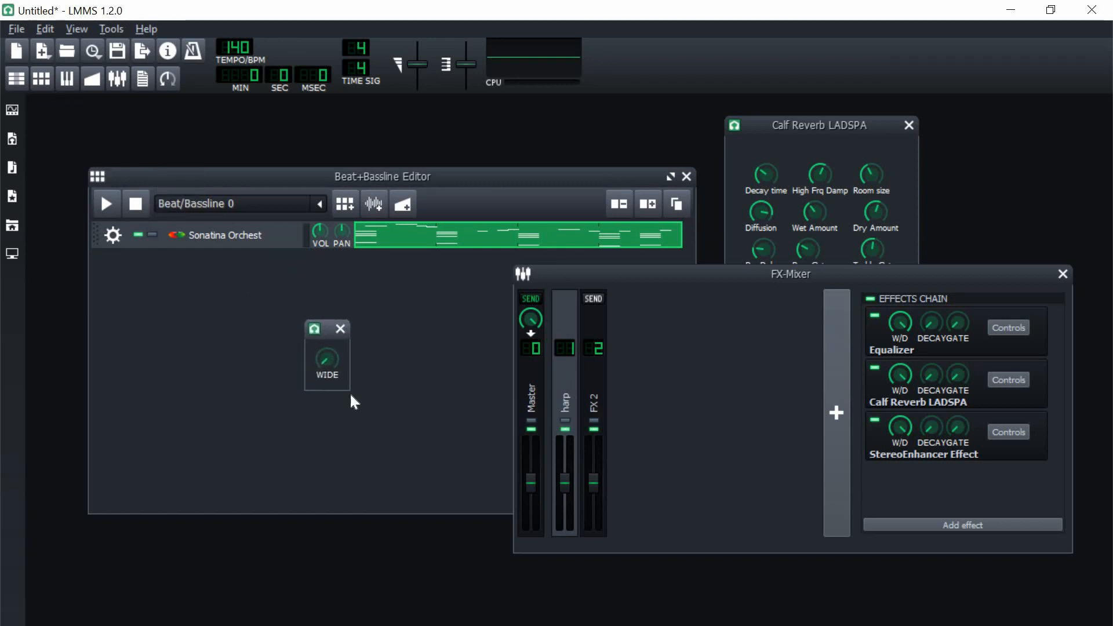
click(105, 213)
drag(301, 176, 589, 196)
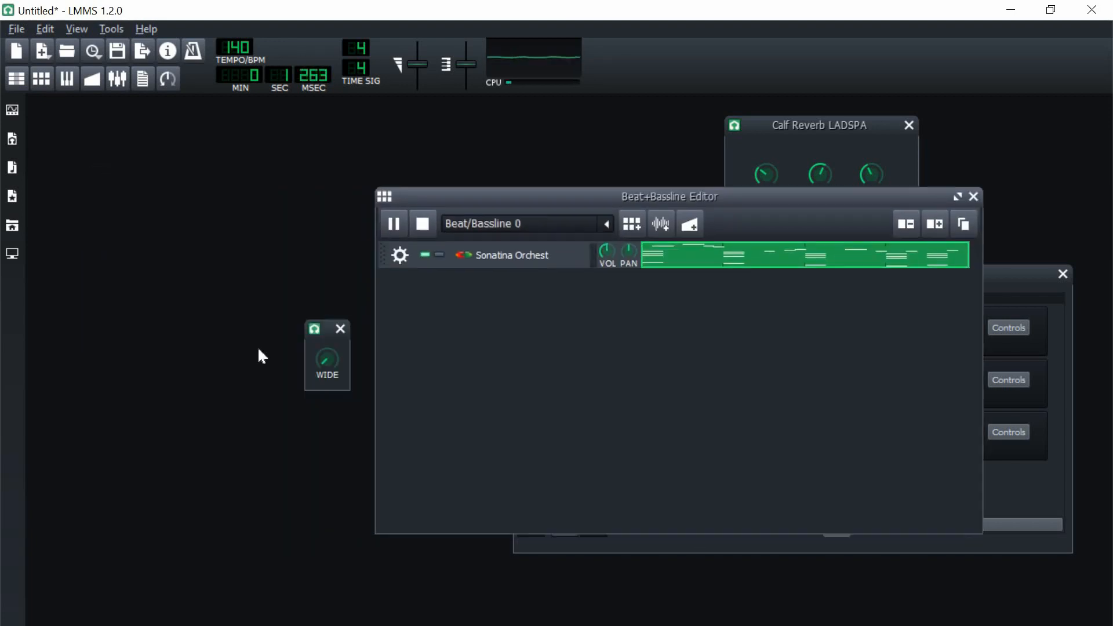
drag(326, 359, 299, 333)
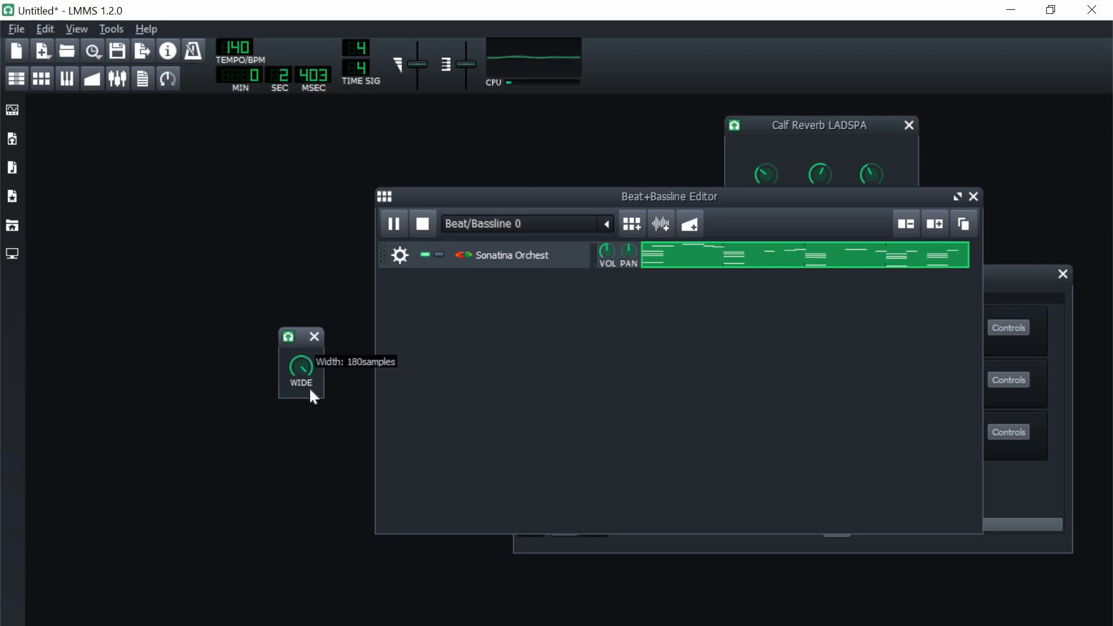
click(416, 224)
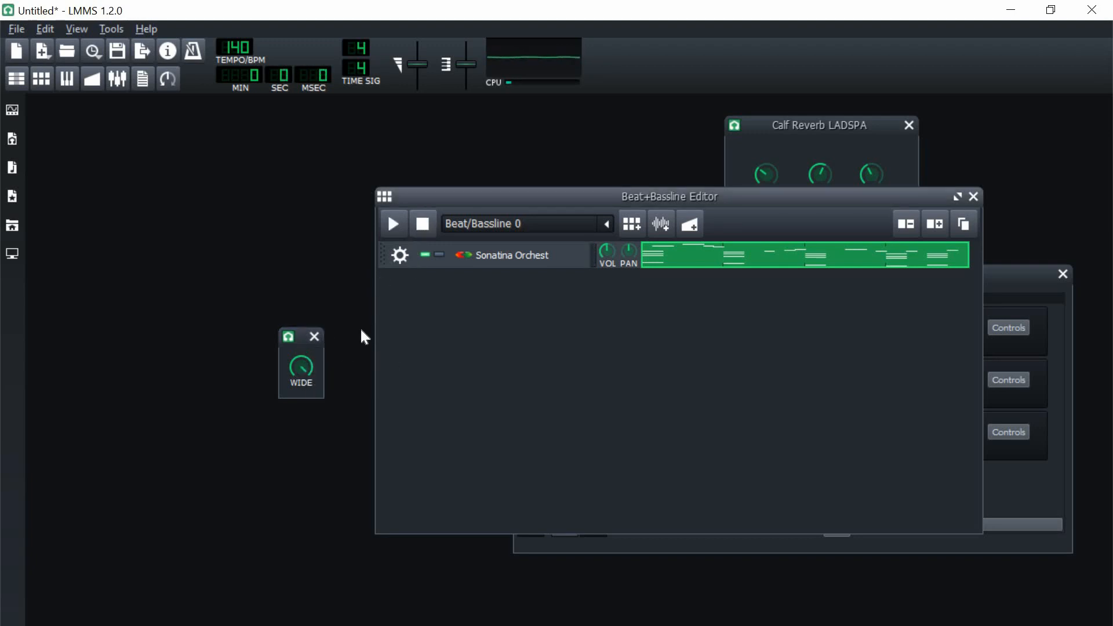
Step: Close the StereoEnhancer window and remove that effect from the harp channel's effects chain
drag(300, 340, 186, 338)
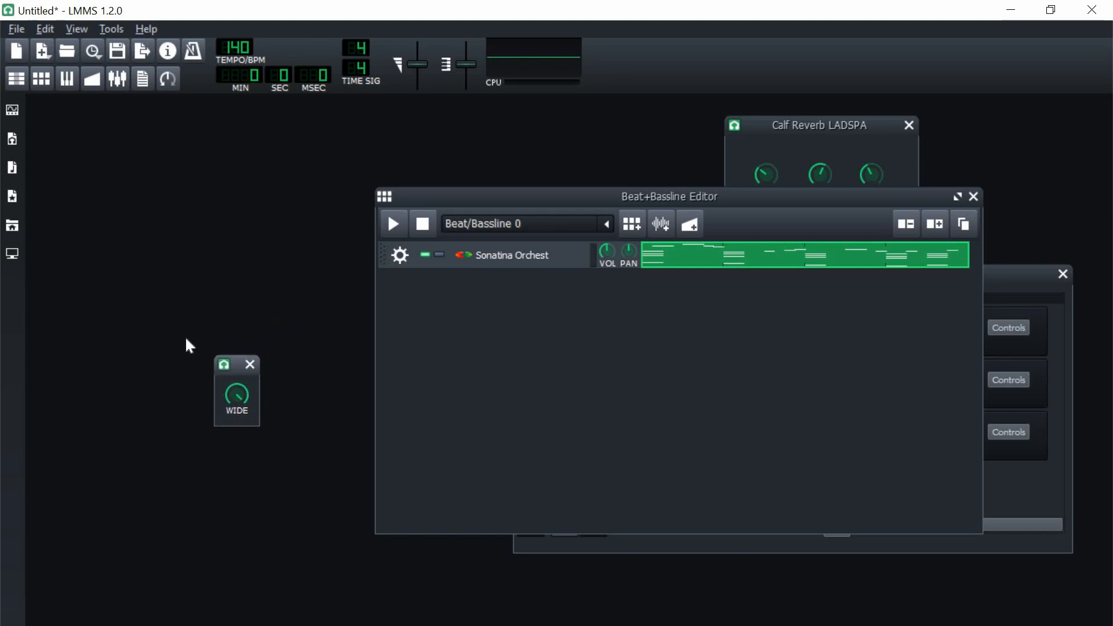
drag(234, 372, 219, 368)
click(223, 365)
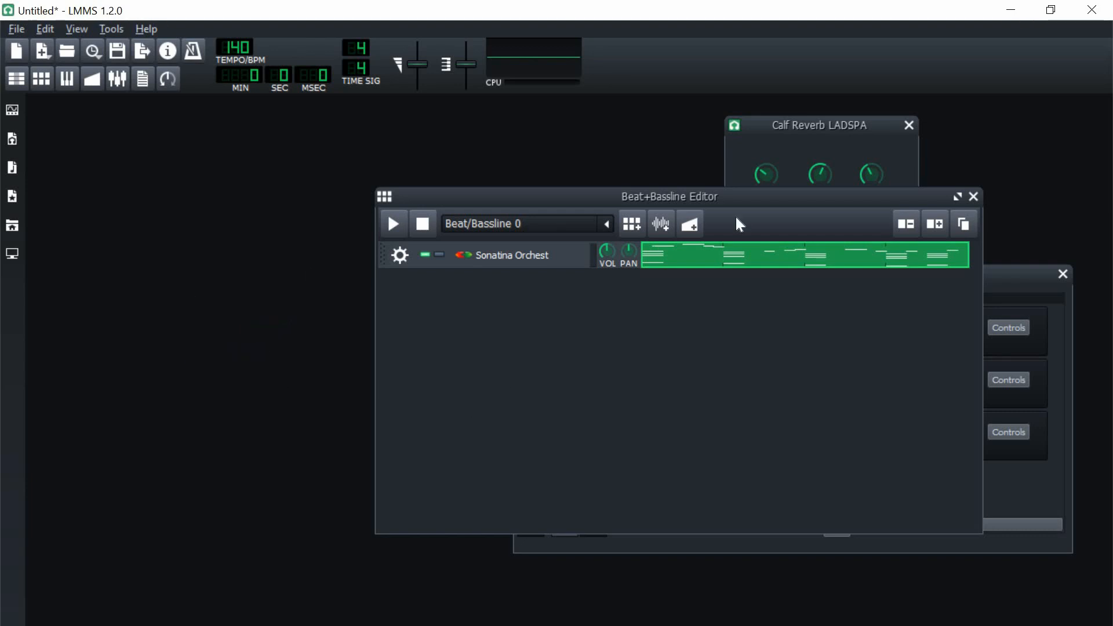
right_click(963, 454)
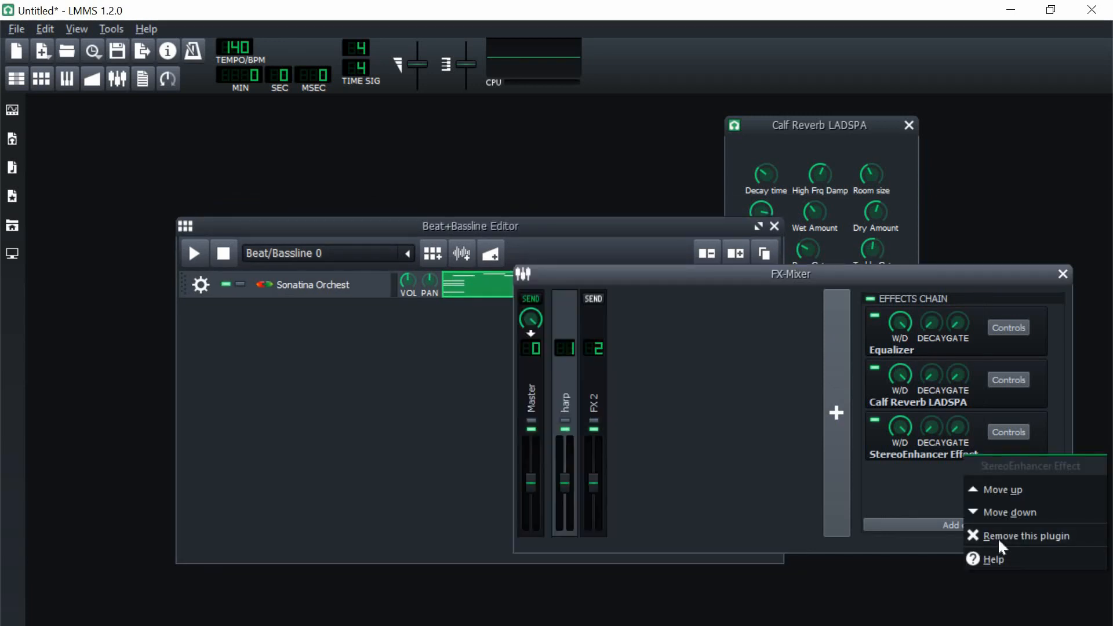
click(997, 534)
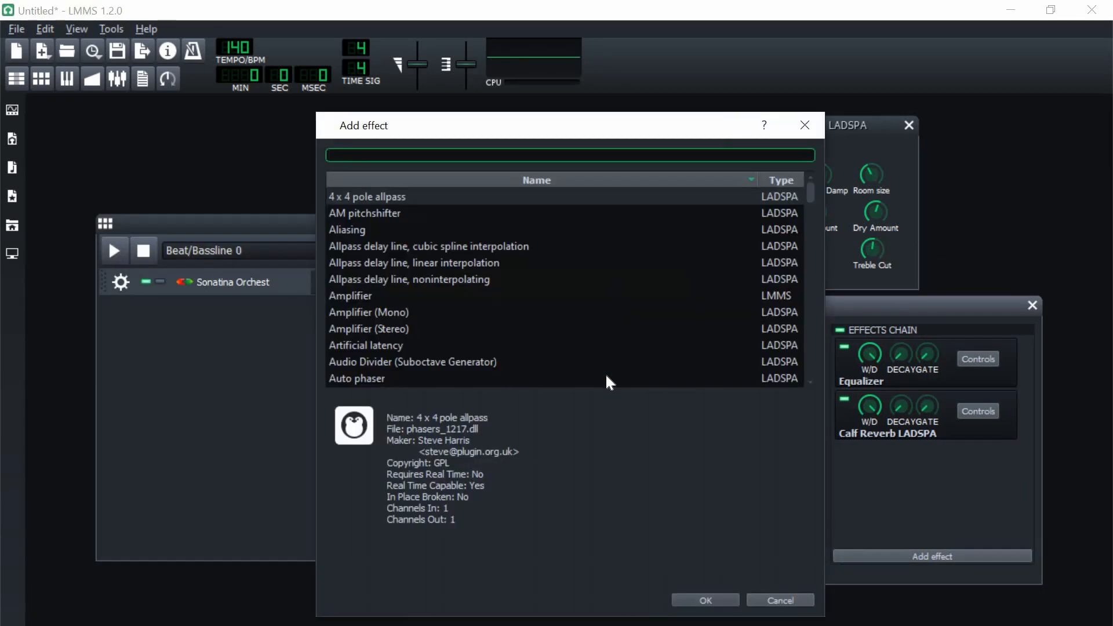
Step: Add the Bitcrush effect after the Calf Reverb on the harp channel and tidy up the effect windows
scroll(370, 306, down, 3)
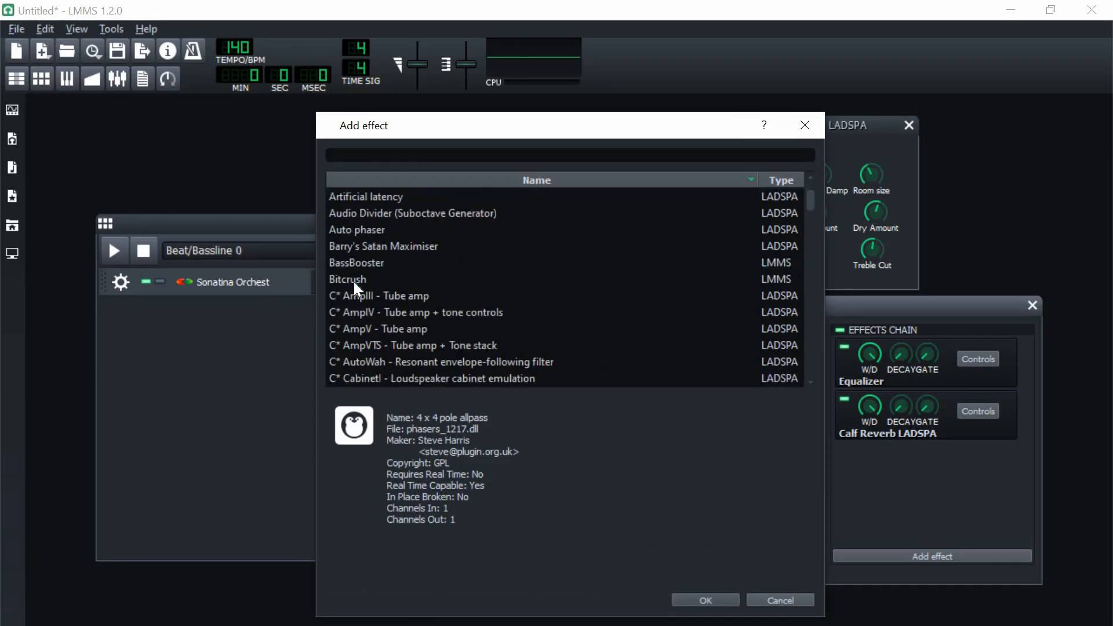
double_click(354, 282)
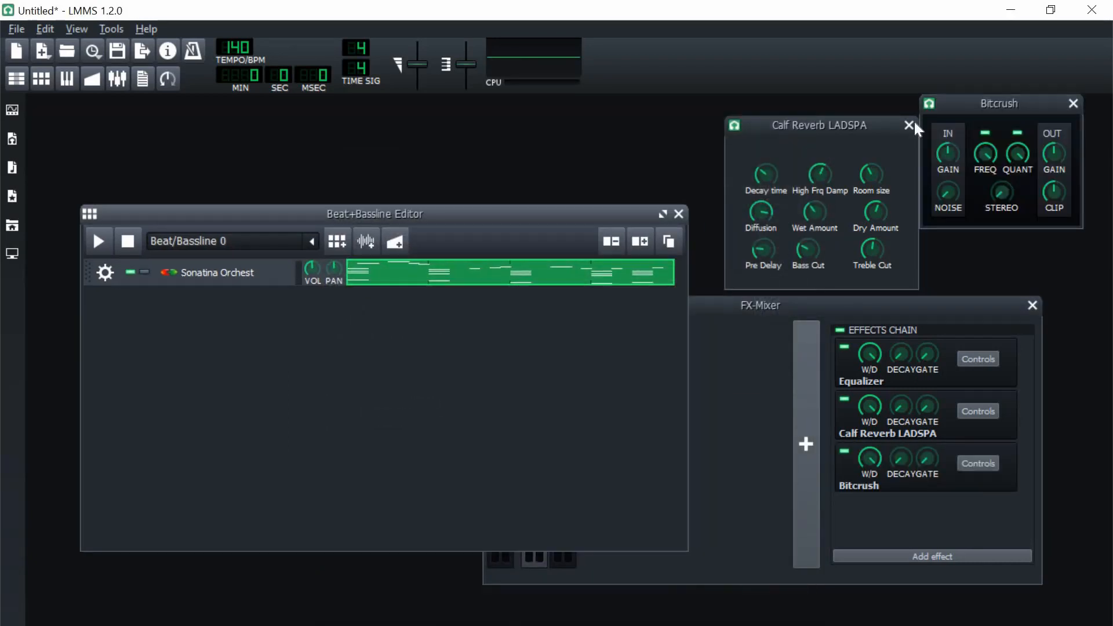
click(908, 125)
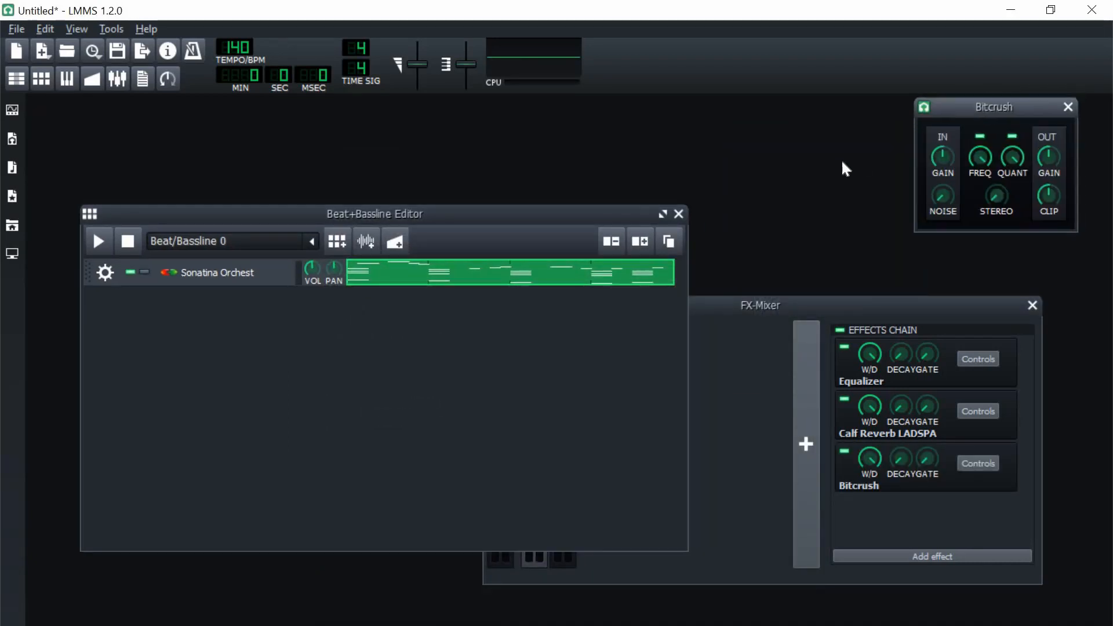
drag(997, 103, 813, 150)
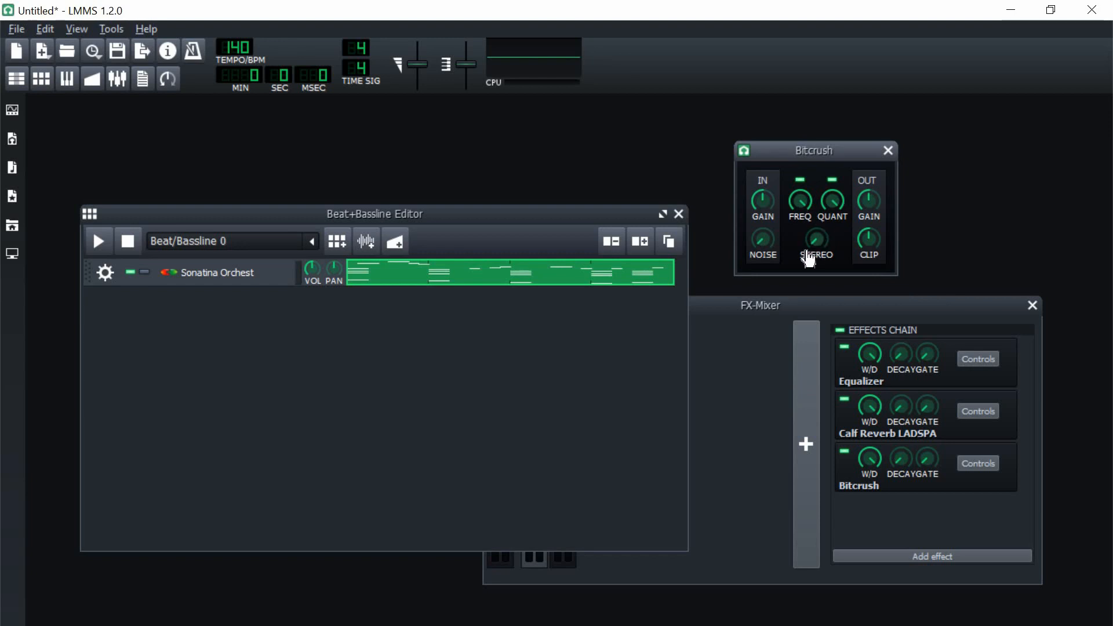
Step: Lower the Bitcrush input gain slightly, raise its clip level, and try a stereo difference of 21.8% during playback
click(760, 238)
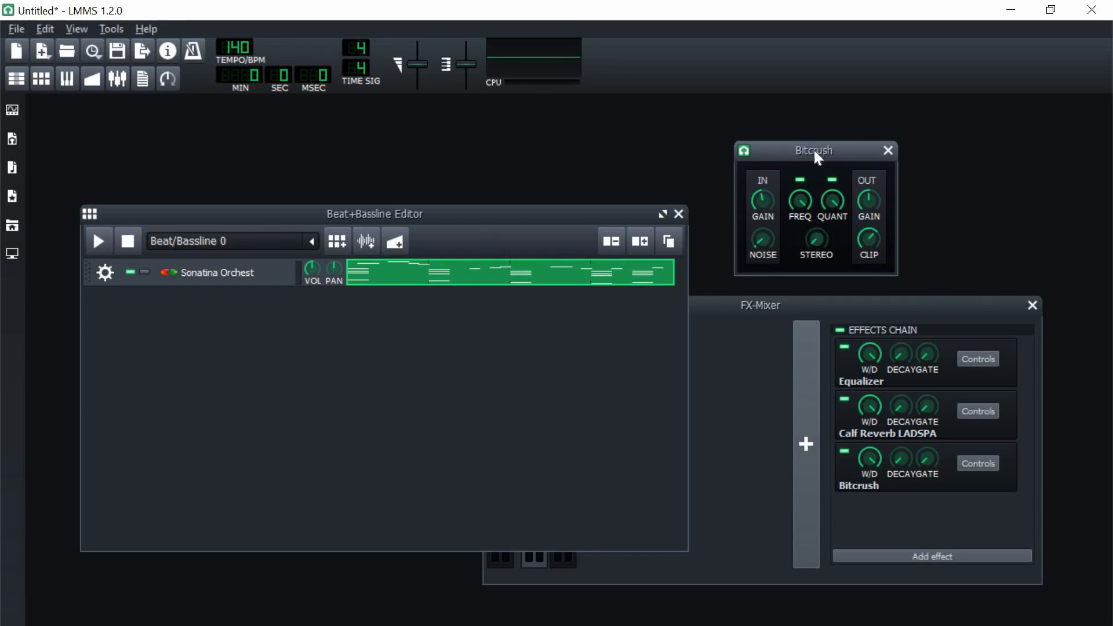
drag(814, 151, 809, 148)
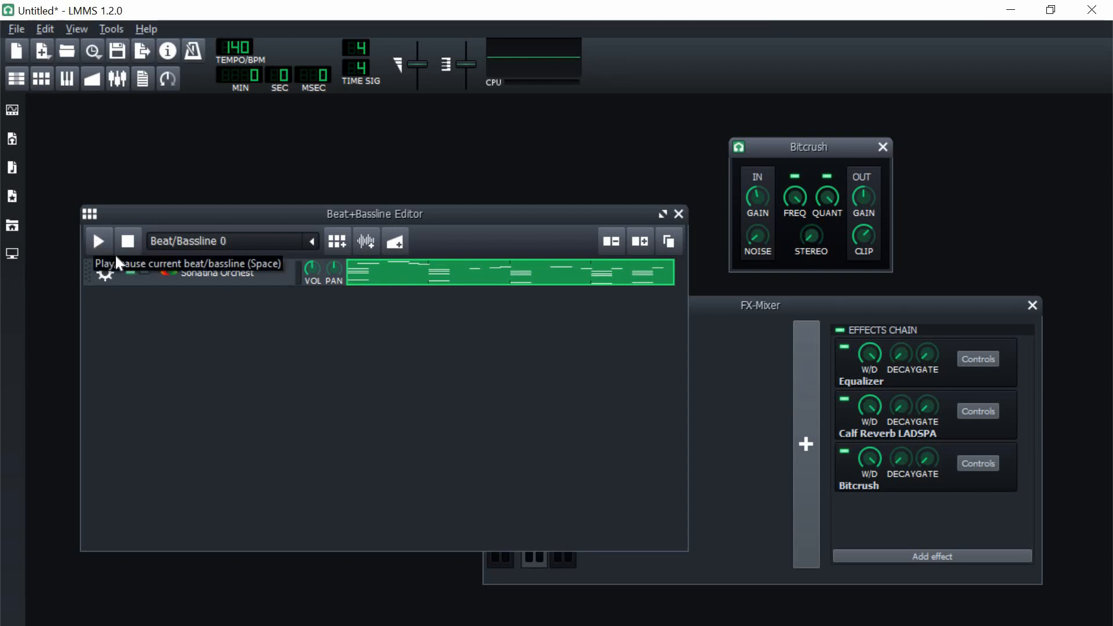
click(94, 251)
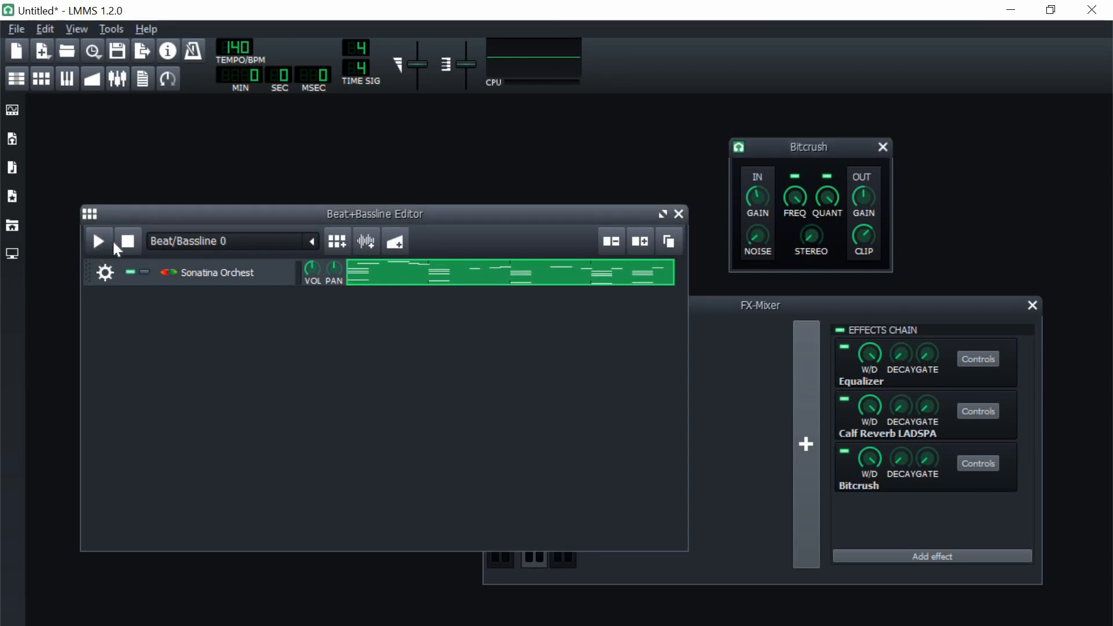
click(809, 240)
drag(809, 241, 801, 253)
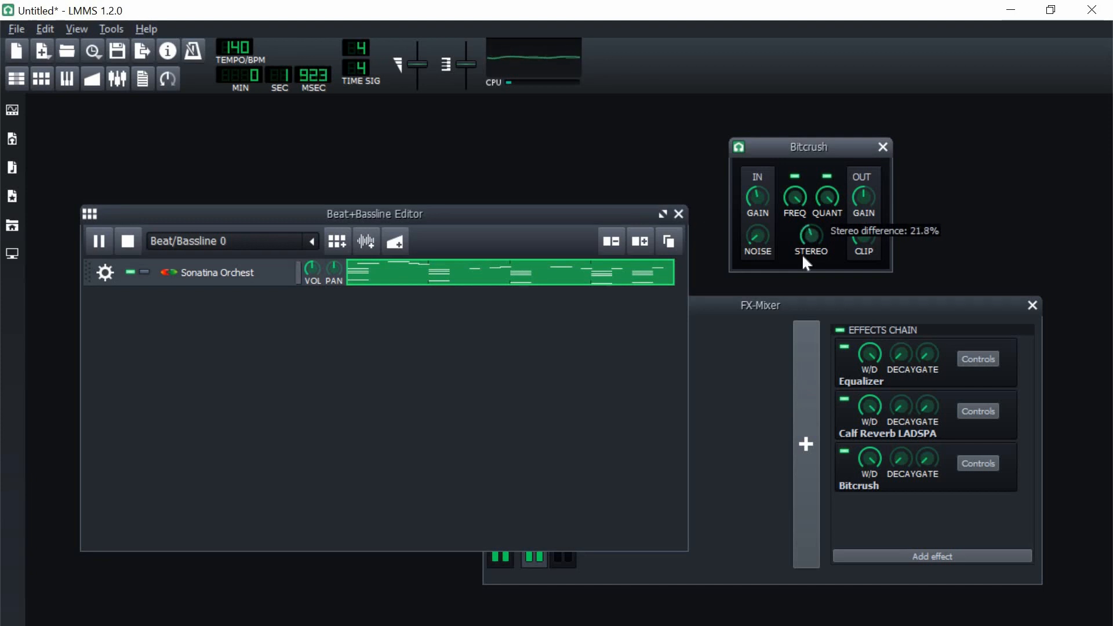
Step: Reduce the Bitcrush frequency, quantization and stereo difference, and audition the crushed sound
drag(795, 198, 827, 228)
drag(800, 193, 795, 205)
drag(820, 201, 821, 223)
drag(802, 205, 816, 250)
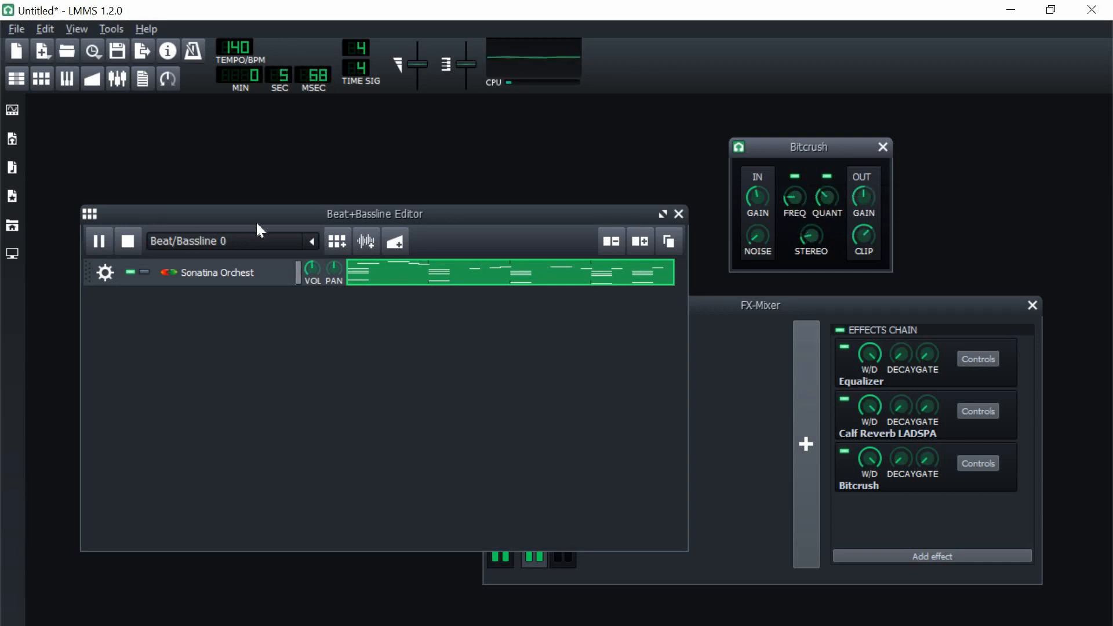
click(138, 242)
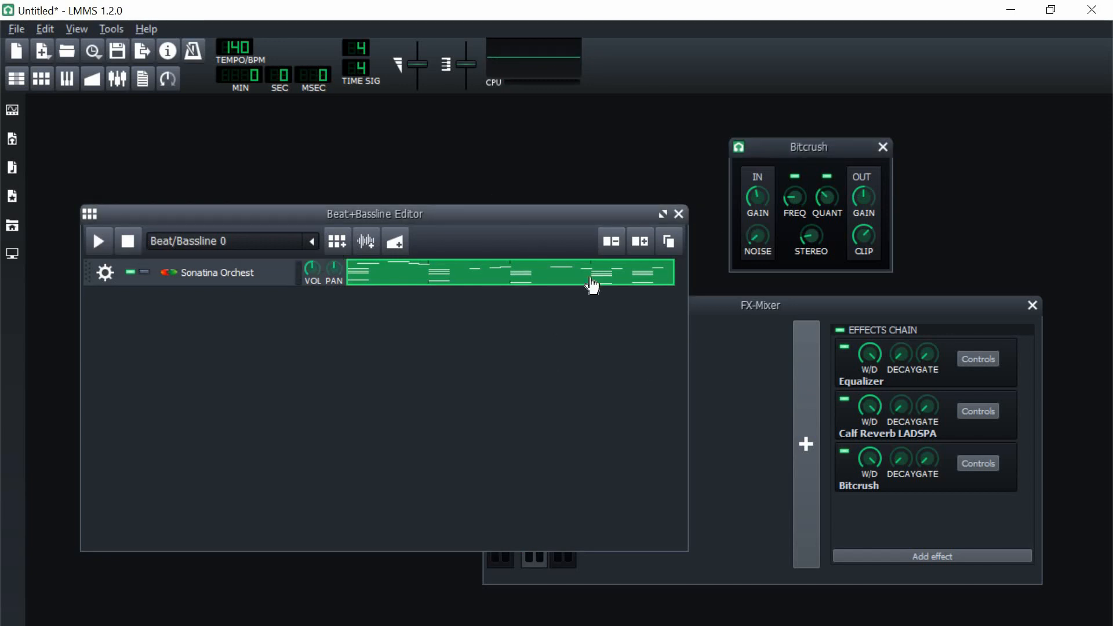
click(103, 238)
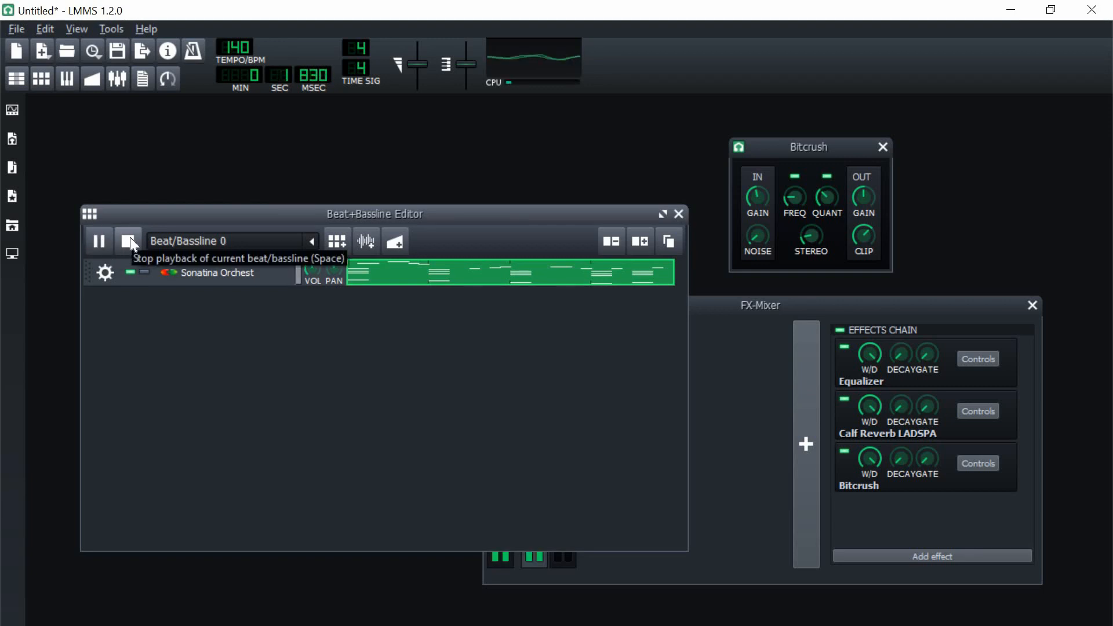
click(130, 237)
Step: Move the Equalizer to the end of the harp channel's effects chain, after the Calf Reverb and Bitcrush
click(944, 374)
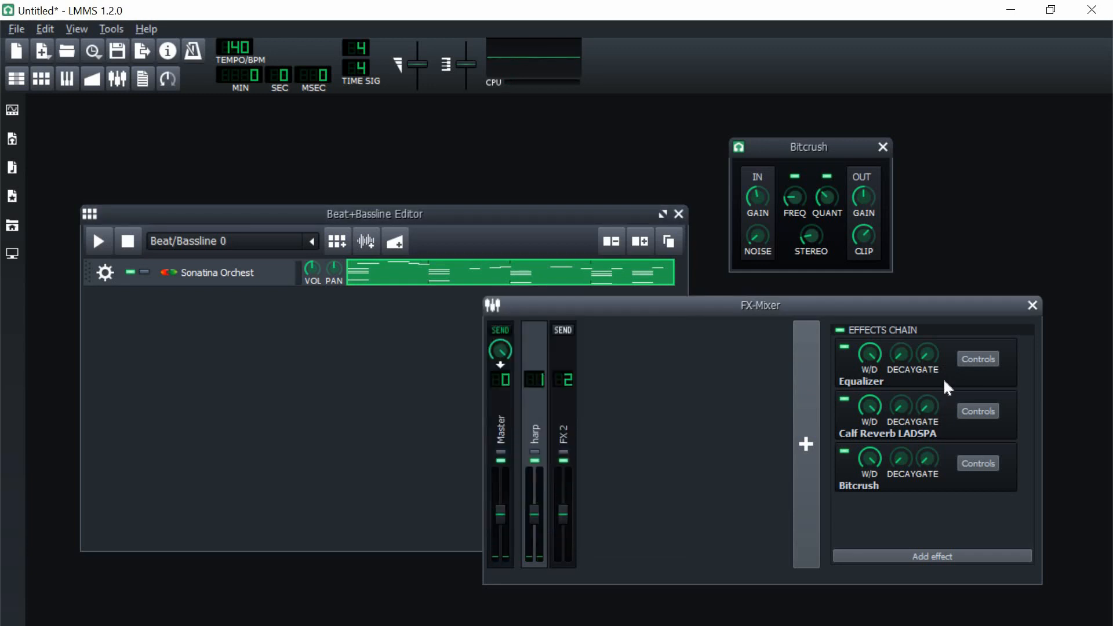
right_click(943, 378)
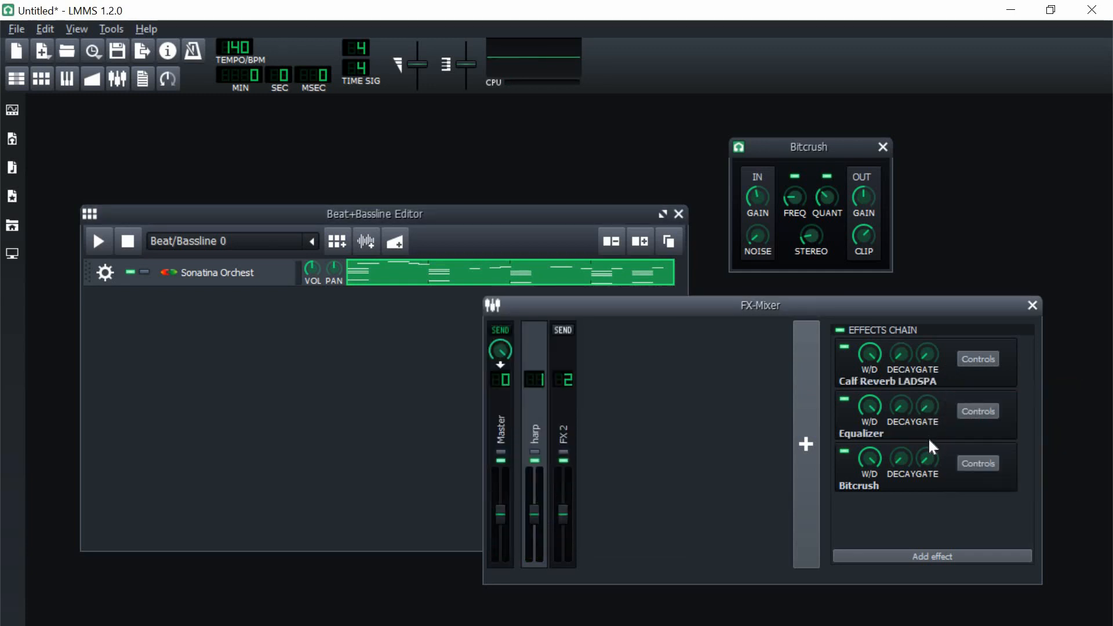
right_click(928, 437)
click(954, 491)
Step: Lower the Equalizer's band 8 low-pass frequency to about 3225 Hz and nudge it slightly higher while the pattern plays
click(967, 467)
drag(1082, 218, 980, 261)
click(98, 240)
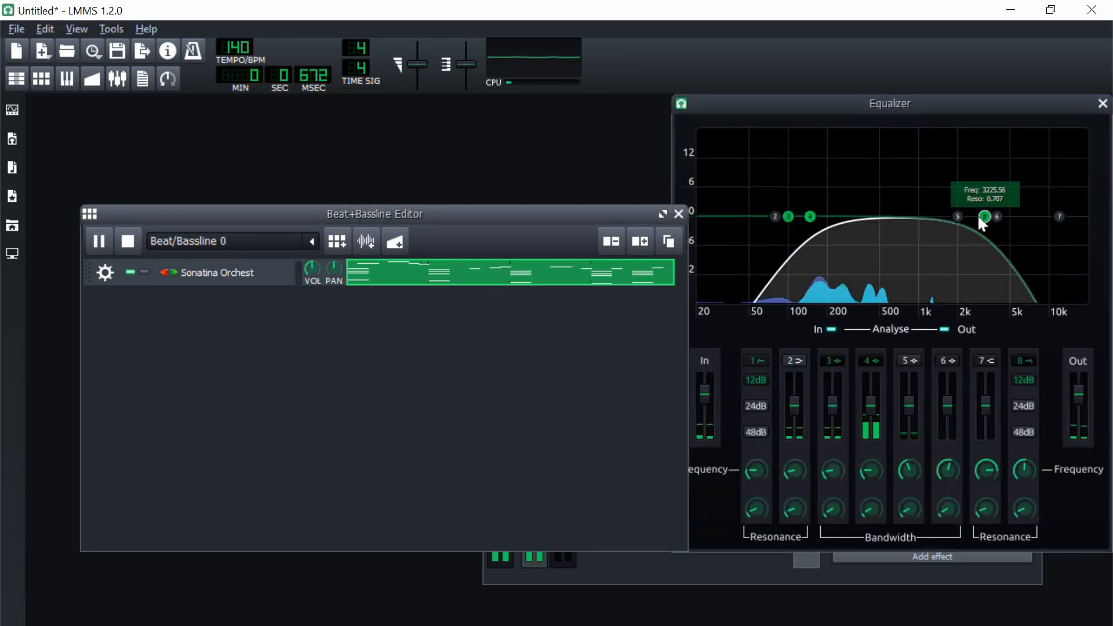
mouse_move(979, 218)
mouse_down()
mouse_move(951, 206)
mouse_move(1002, 233)
mouse_move(990, 224)
mouse_up()
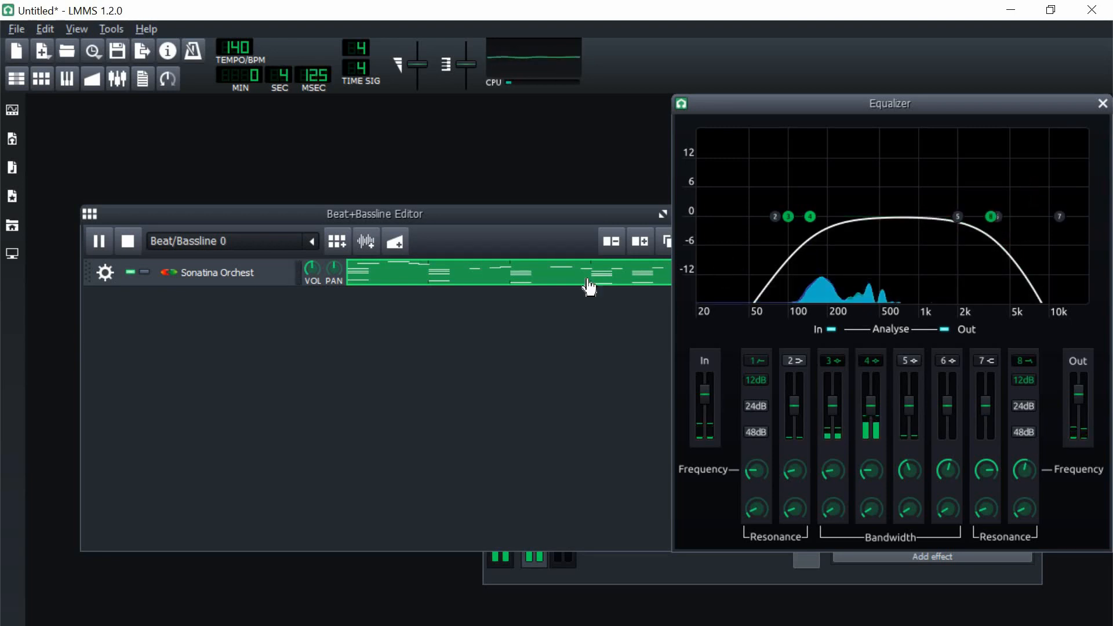
Step: Move the Equalizer window aside and audition the harp pattern through the current effects chain
click(128, 243)
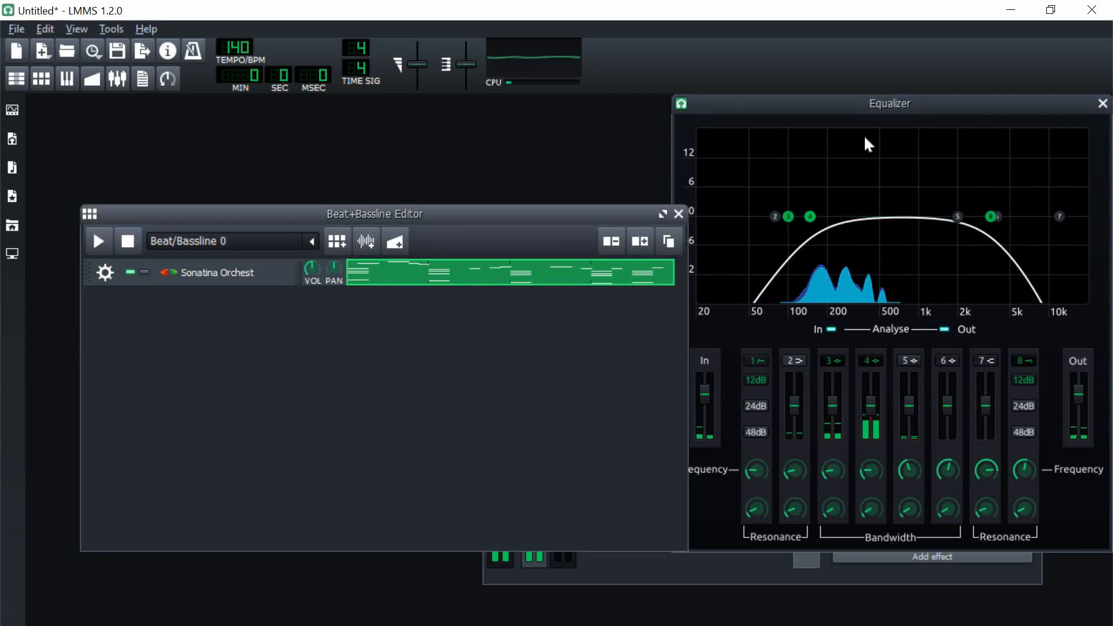
drag(1032, 106, 999, 159)
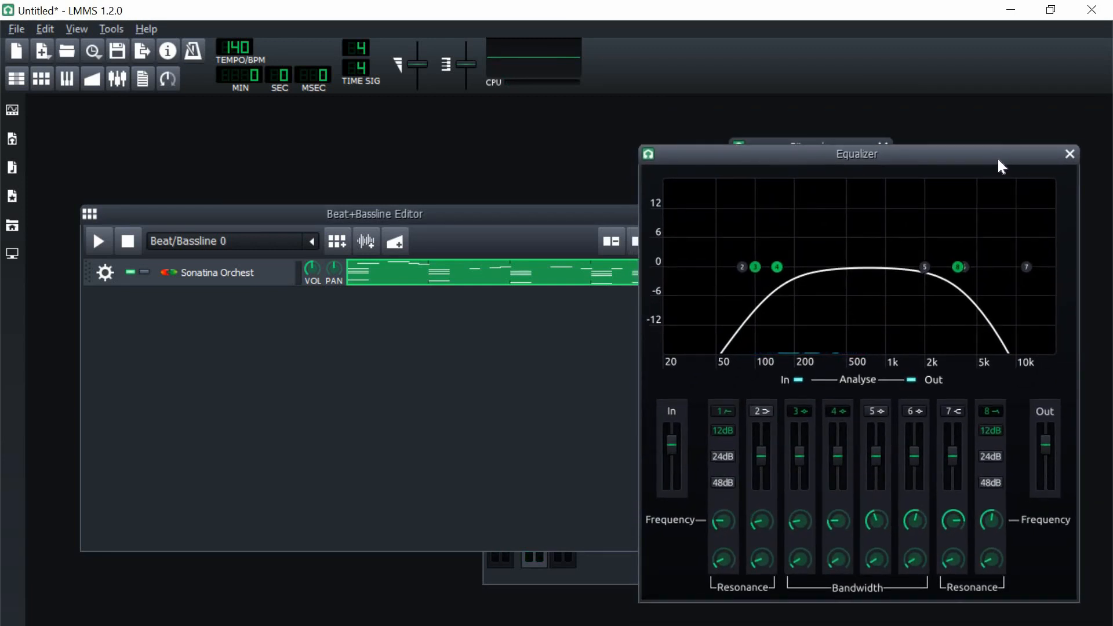
click(99, 241)
click(128, 244)
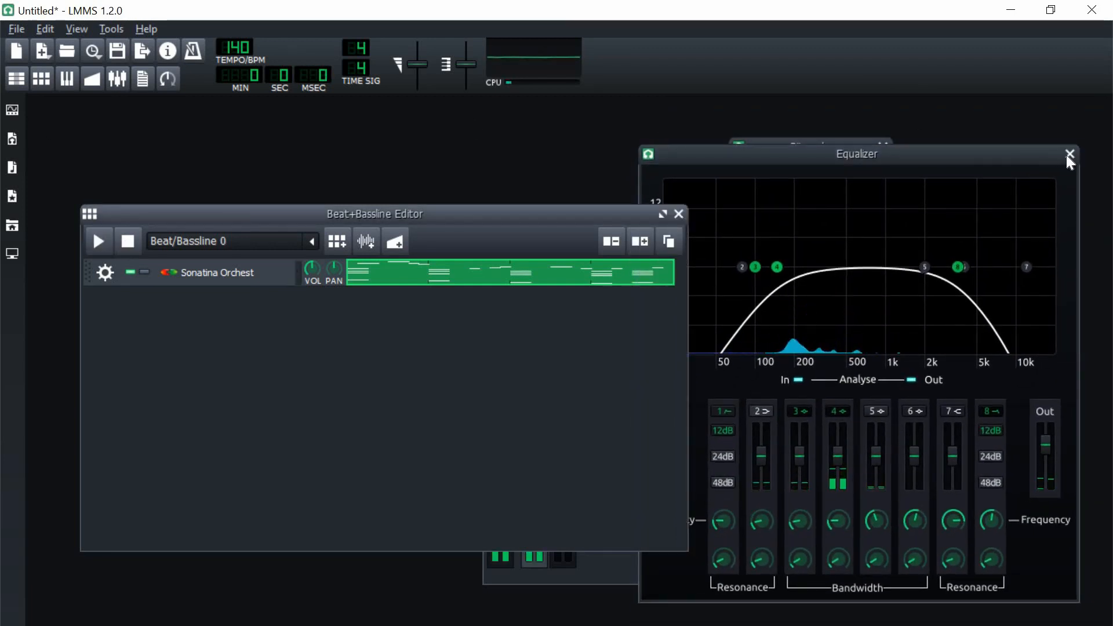
Step: Close the Equalizer and Bitcrush control windows and remove Bitcrush from the harp channel's effects chain
click(1069, 154)
click(880, 148)
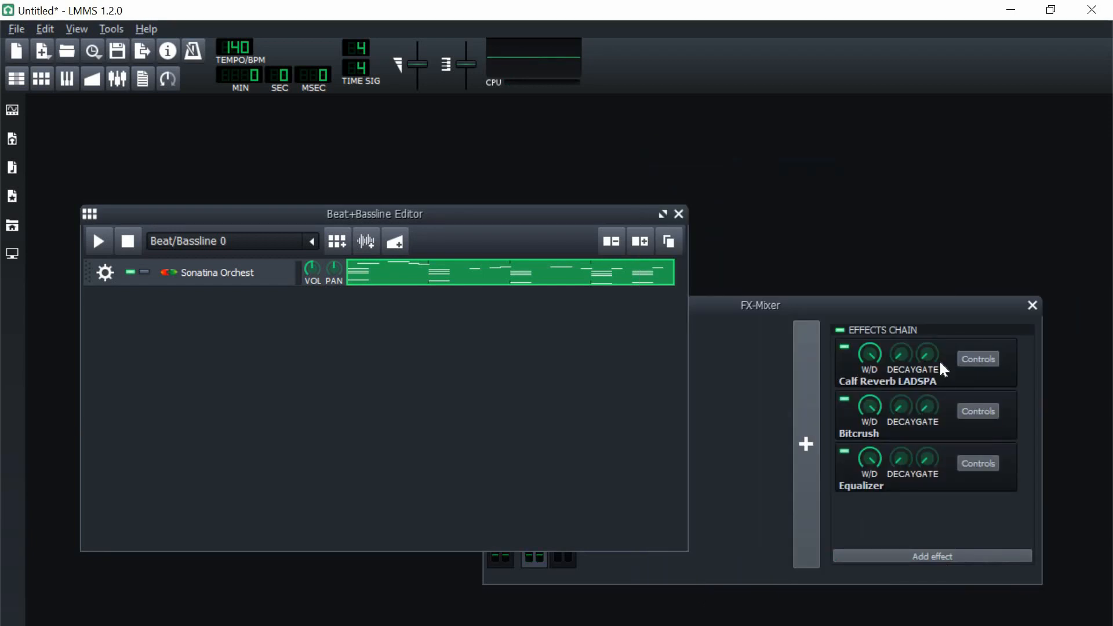
right_click(919, 440)
click(976, 518)
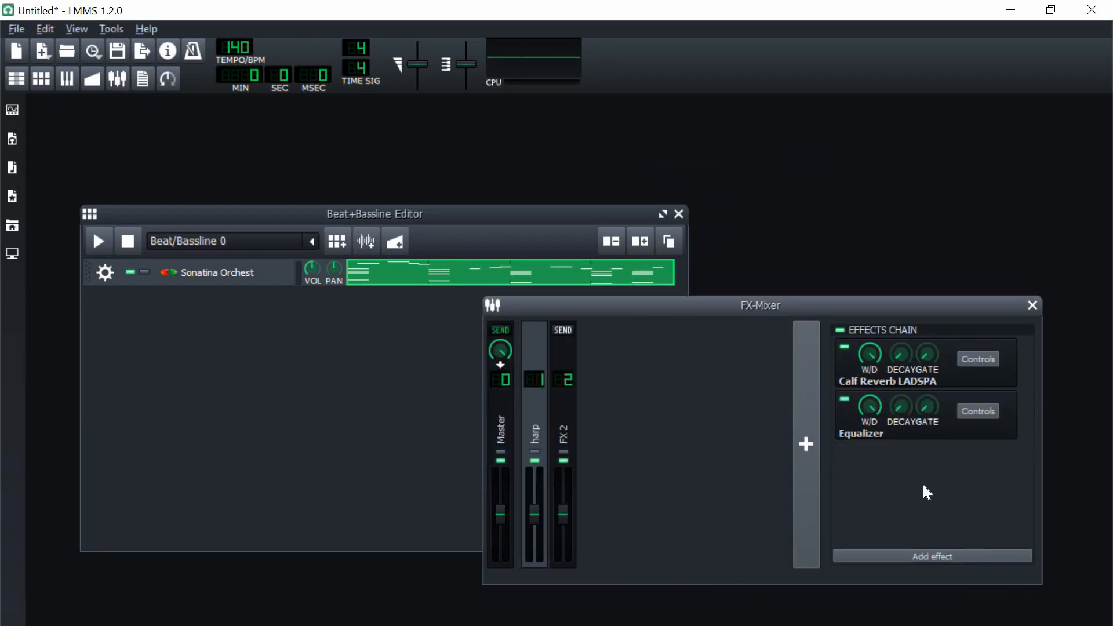
Step: Find "delay" among the available effects and add the LMMS Delay to the harp channel's chain
click(908, 553)
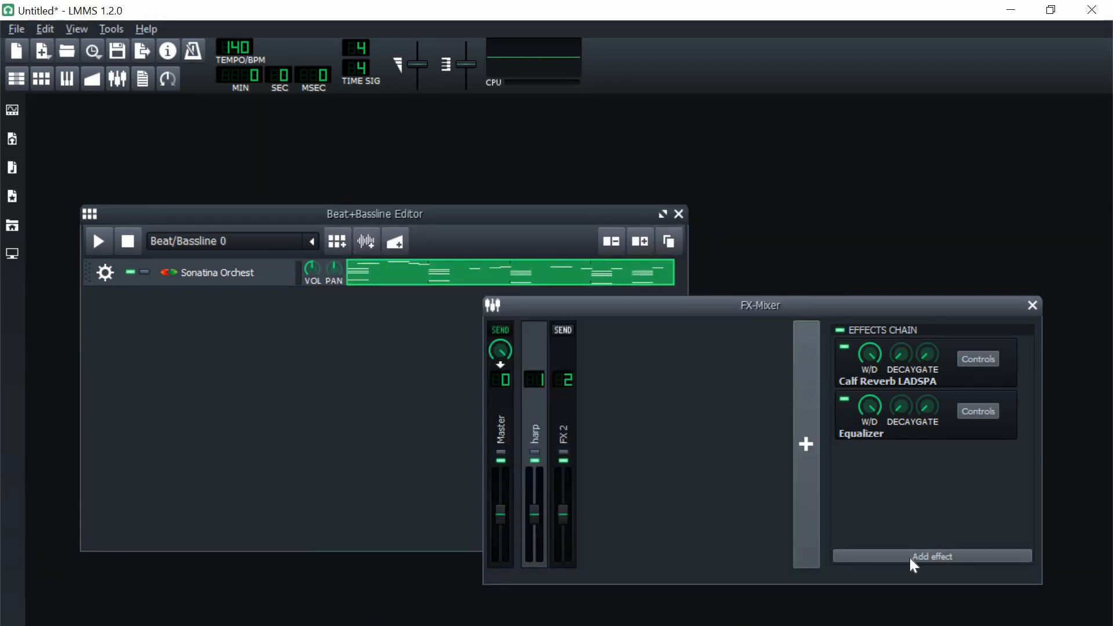
click(909, 557)
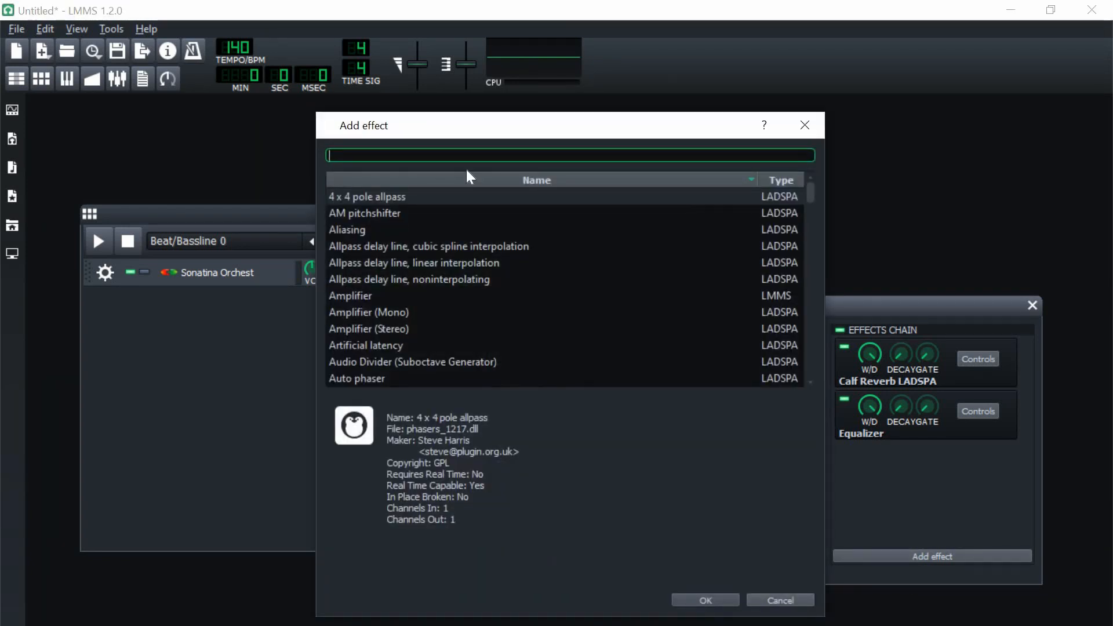
text(dela)
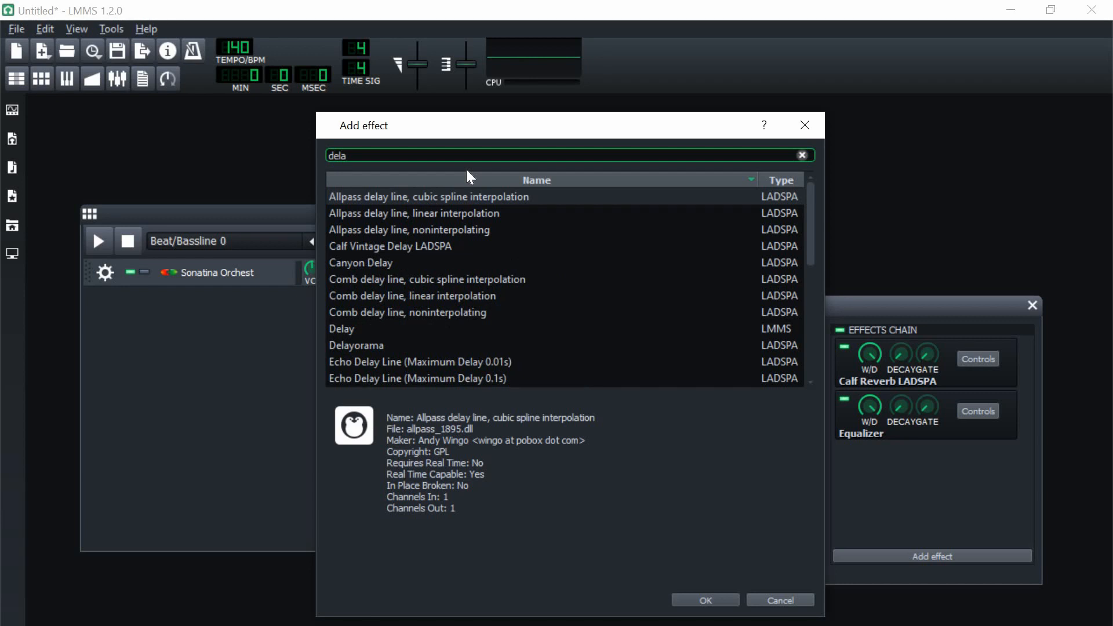
text(y)
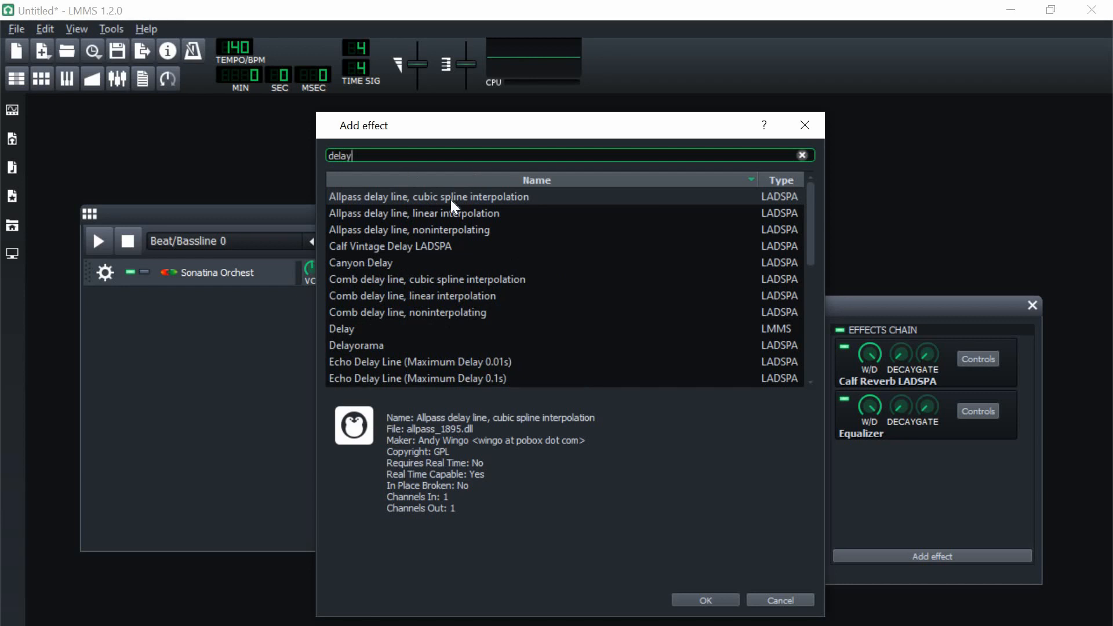
double_click(502, 329)
drag(947, 112, 901, 118)
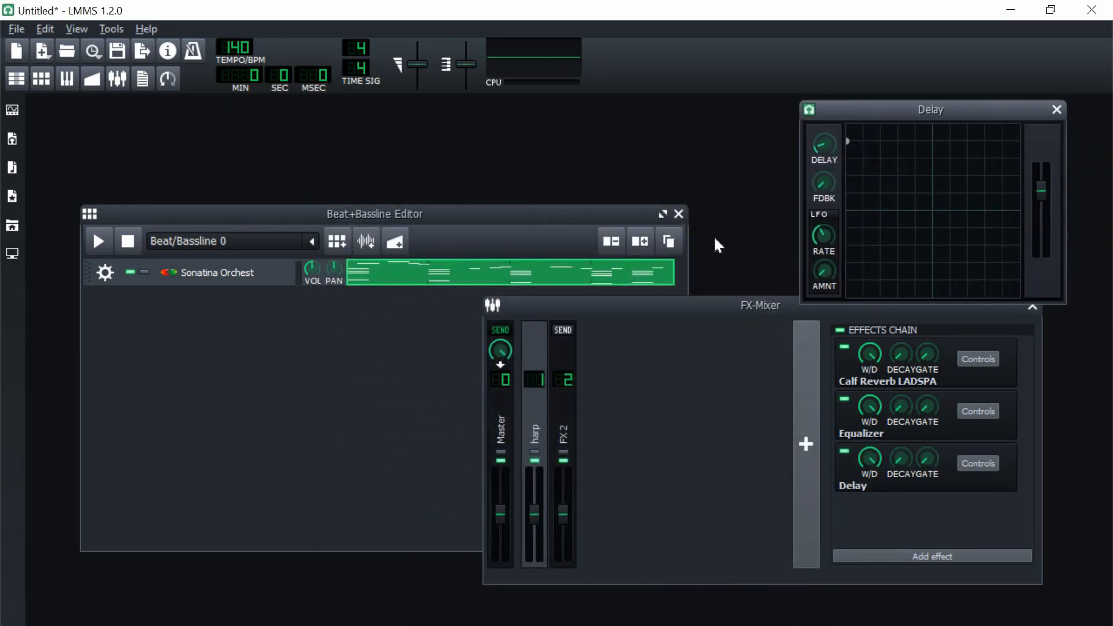
Step: Try different LFO amount and rate settings on the Delay while auditioning the harp pattern
click(99, 241)
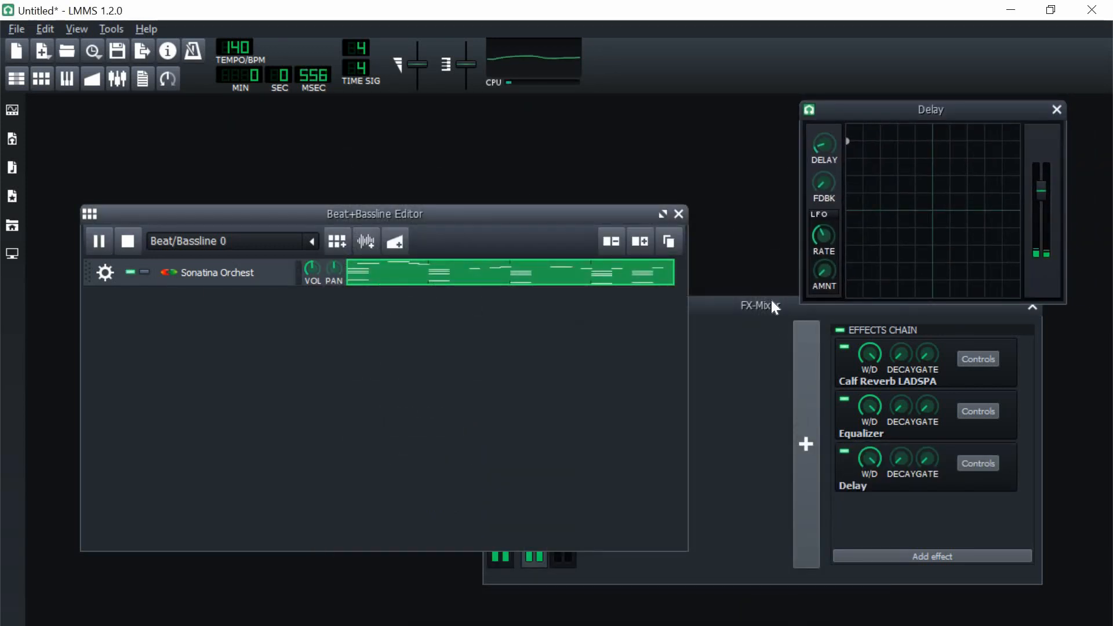
click(824, 272)
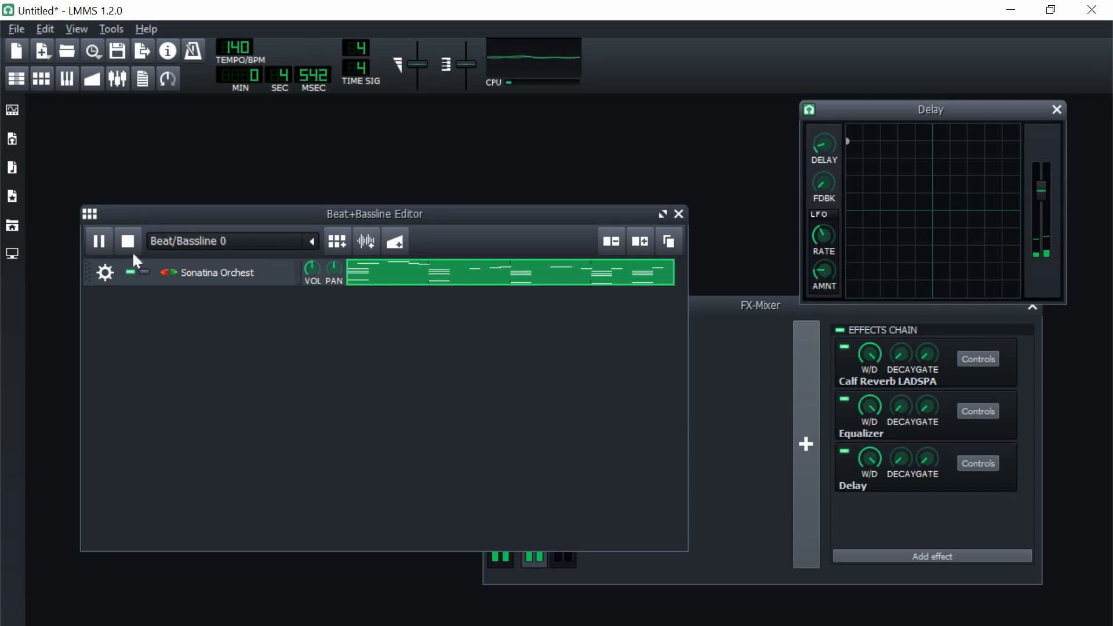
click(128, 241)
click(836, 278)
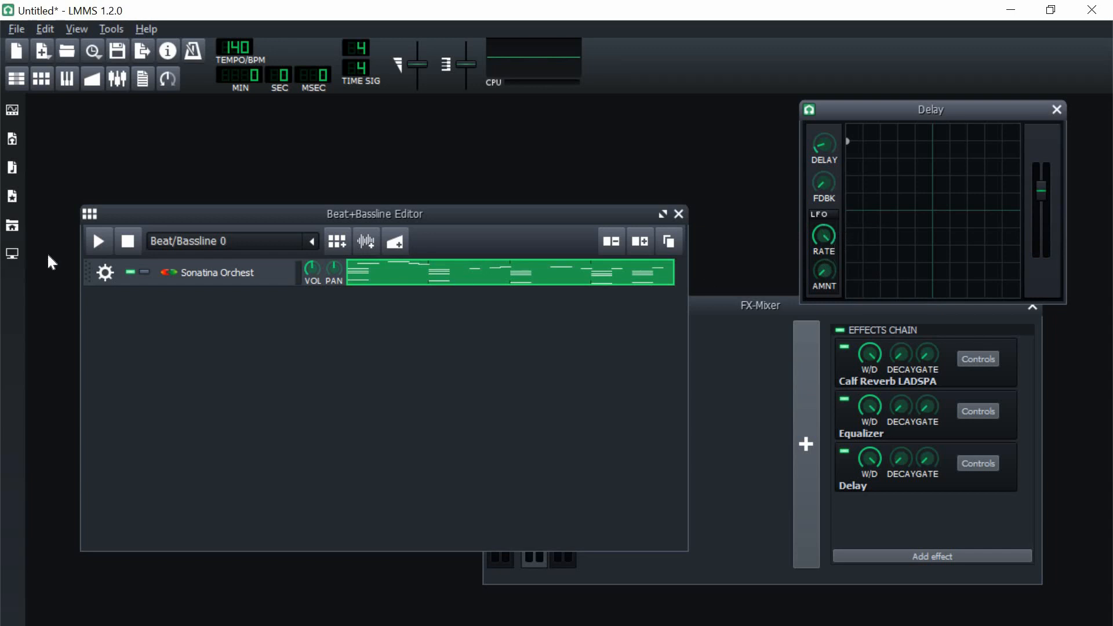
click(96, 241)
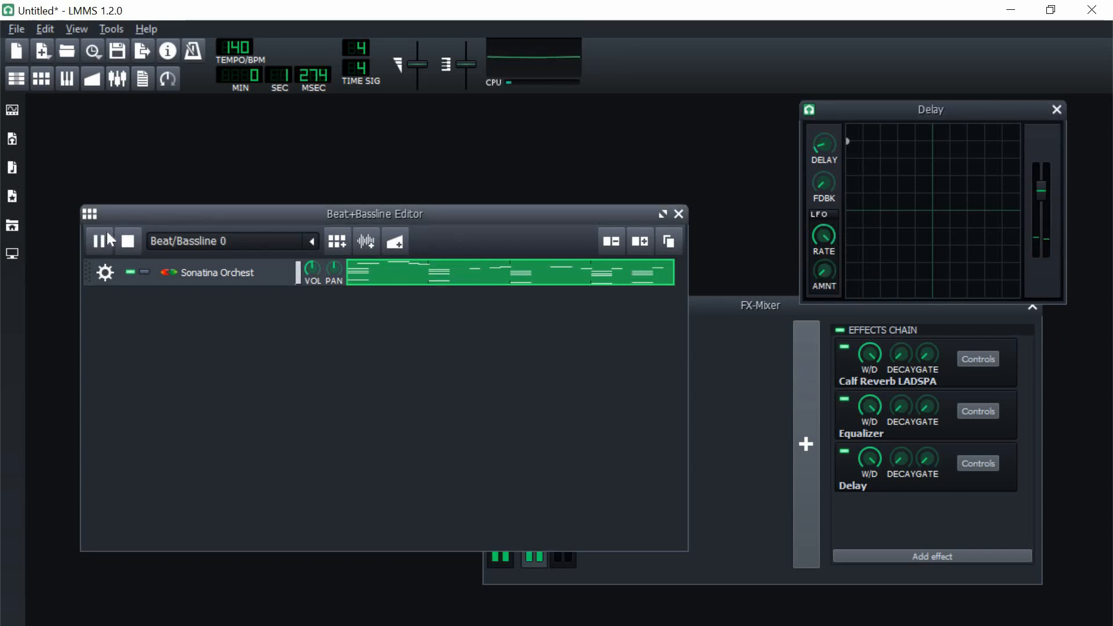
click(129, 242)
Step: Increase the Delay's feedback and delay time on its grid while auditioning the pattern
drag(848, 141, 893, 145)
click(98, 241)
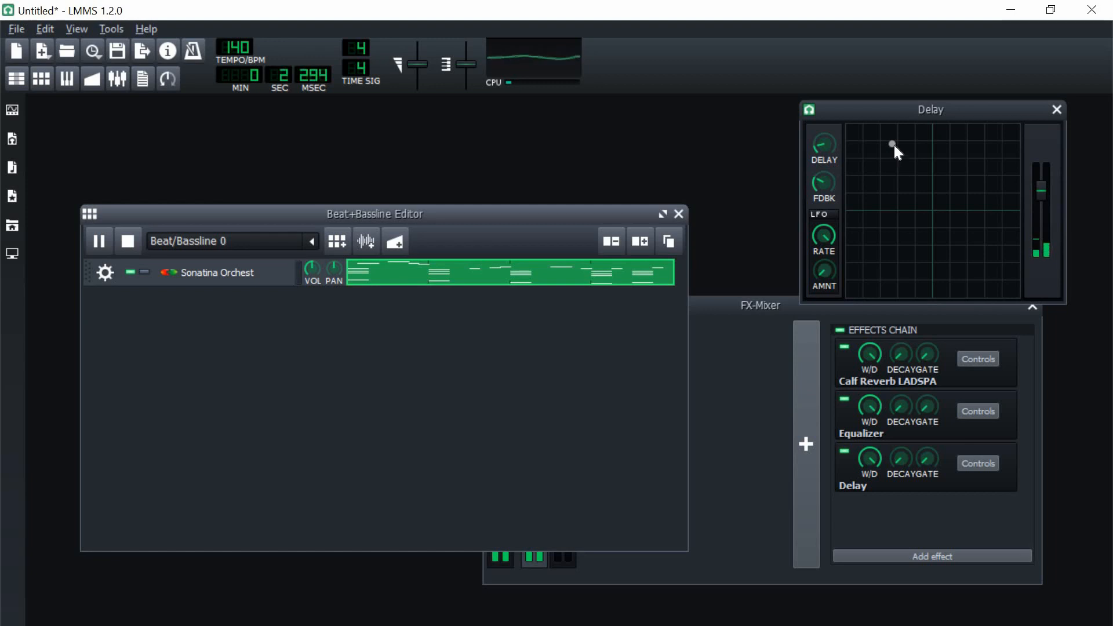
drag(897, 145, 915, 157)
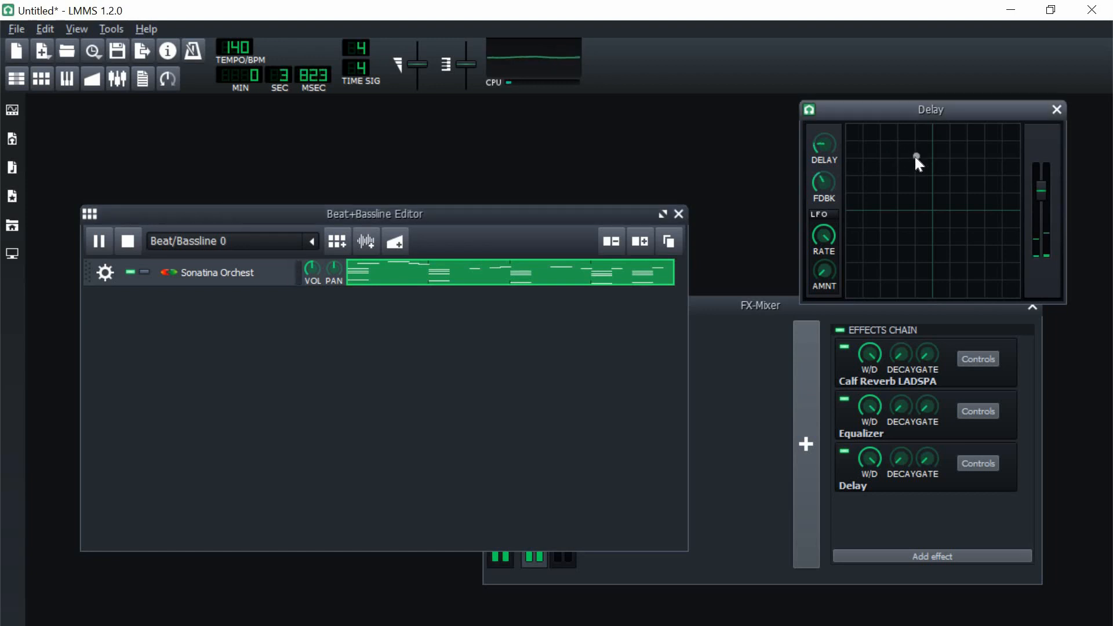
click(128, 248)
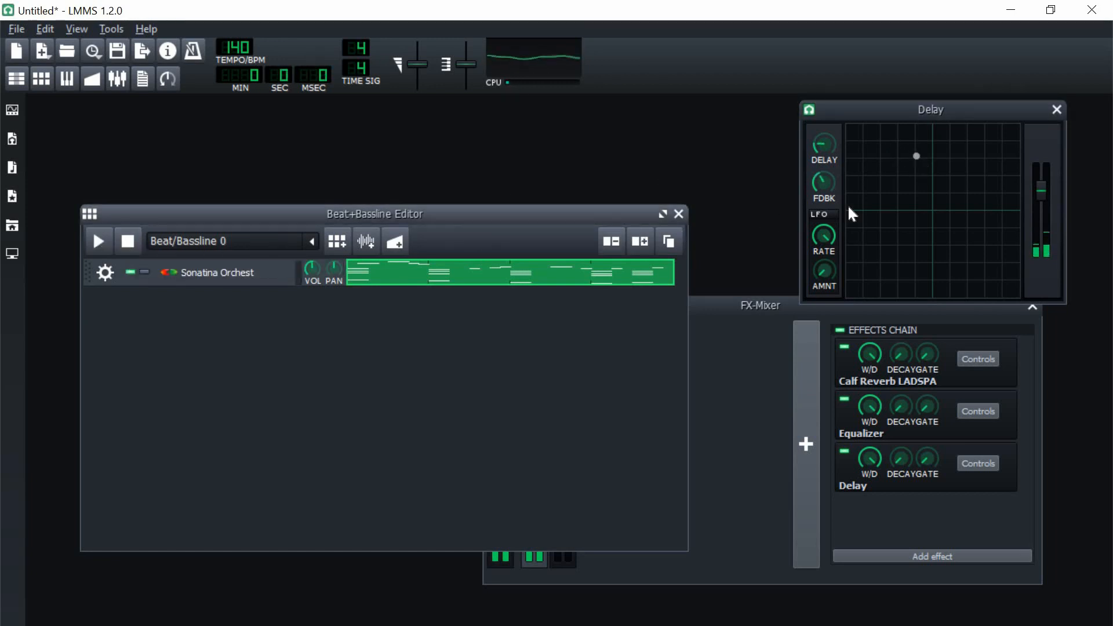
Step: Replace the Delay on the harp channel with the Calf Vintage Delay LADSPA effect
right_click(900, 485)
click(934, 566)
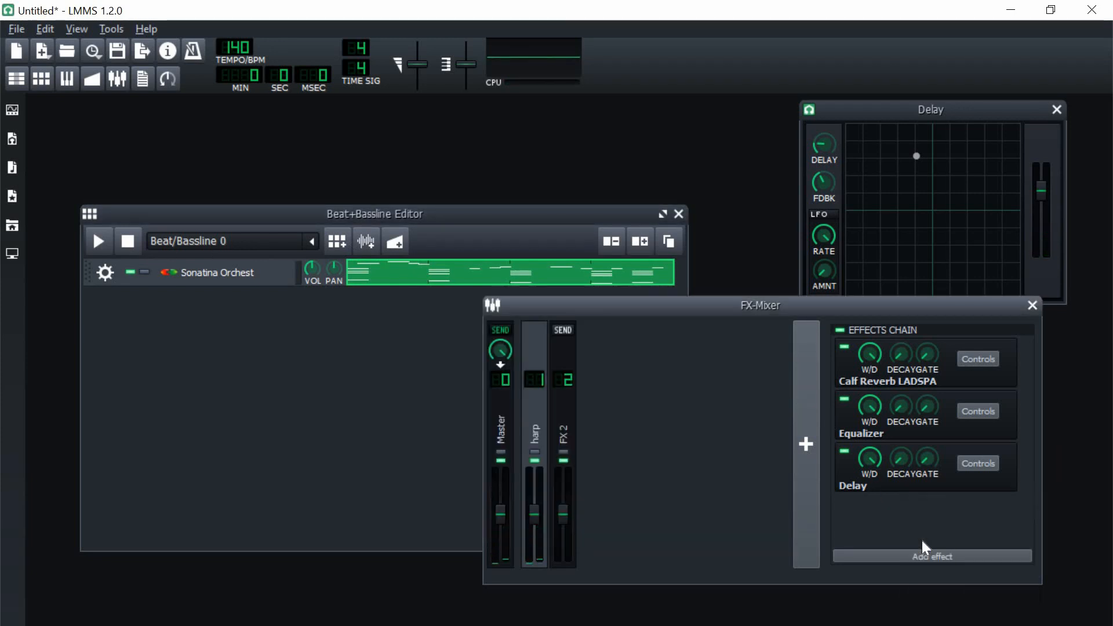
click(955, 556)
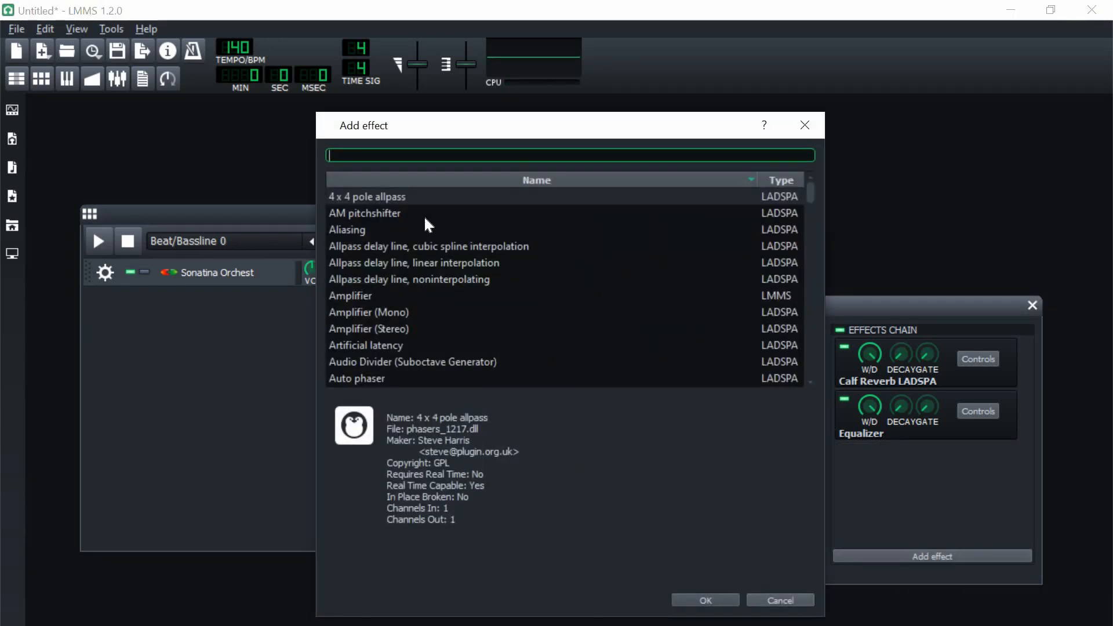
text(delay)
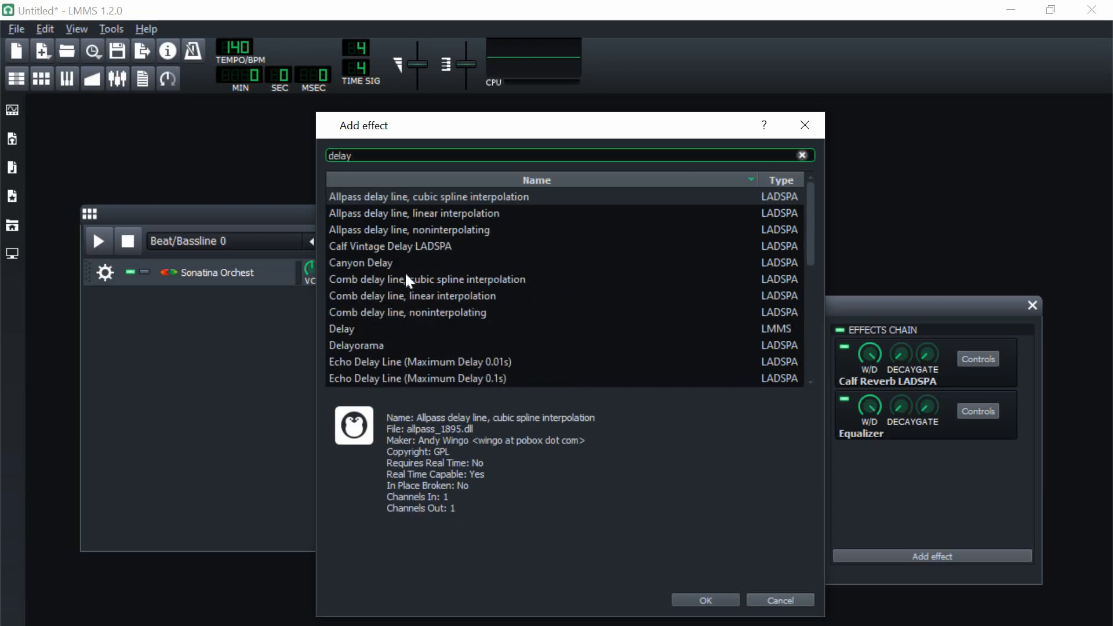
double_click(380, 248)
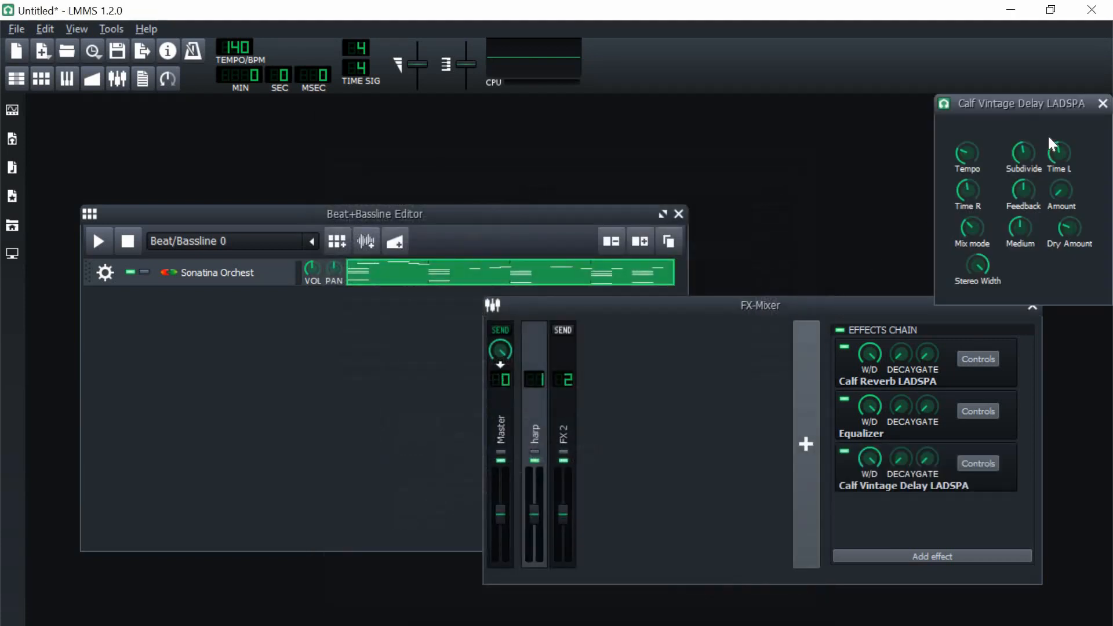
Step: Raise the Calf Vintage Delay's Amount and audition the echoing harp pattern
click(99, 240)
drag(948, 197, 952, 199)
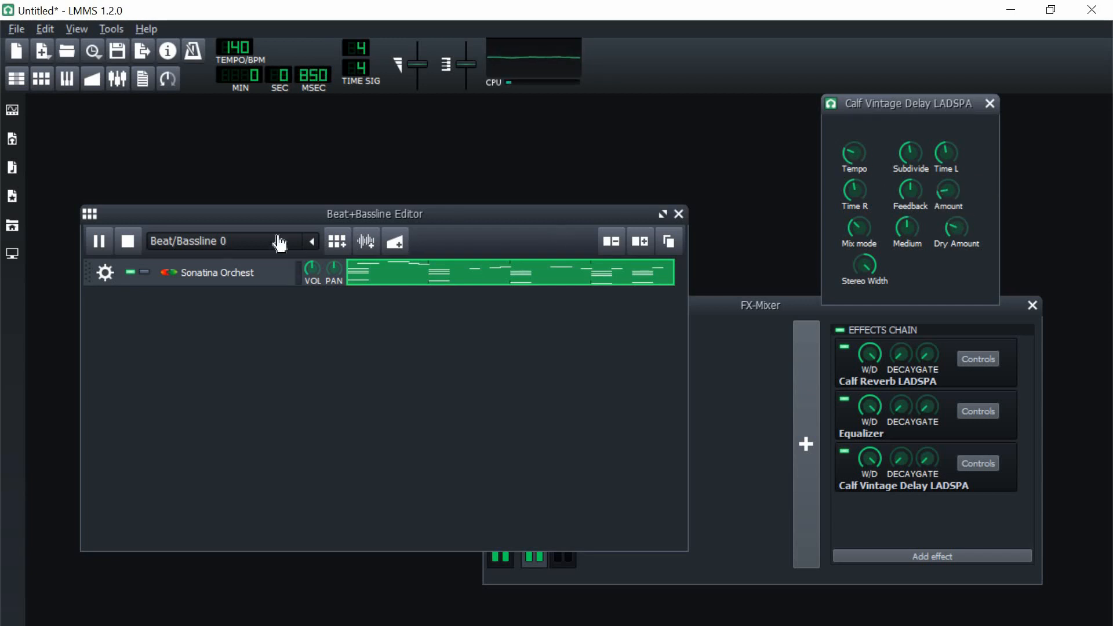
click(130, 244)
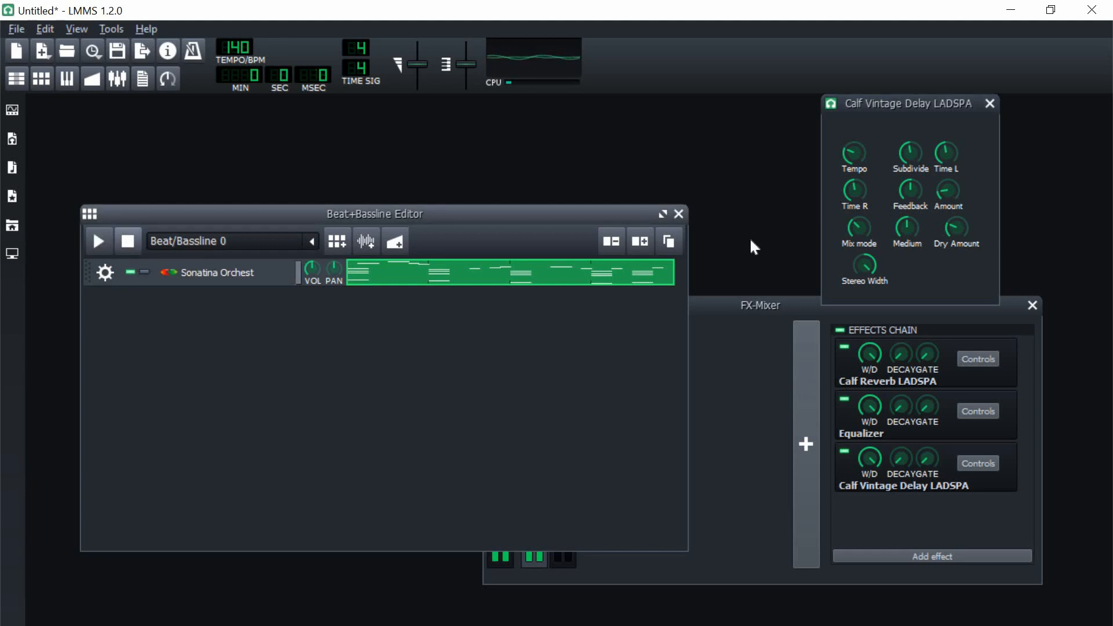
click(948, 203)
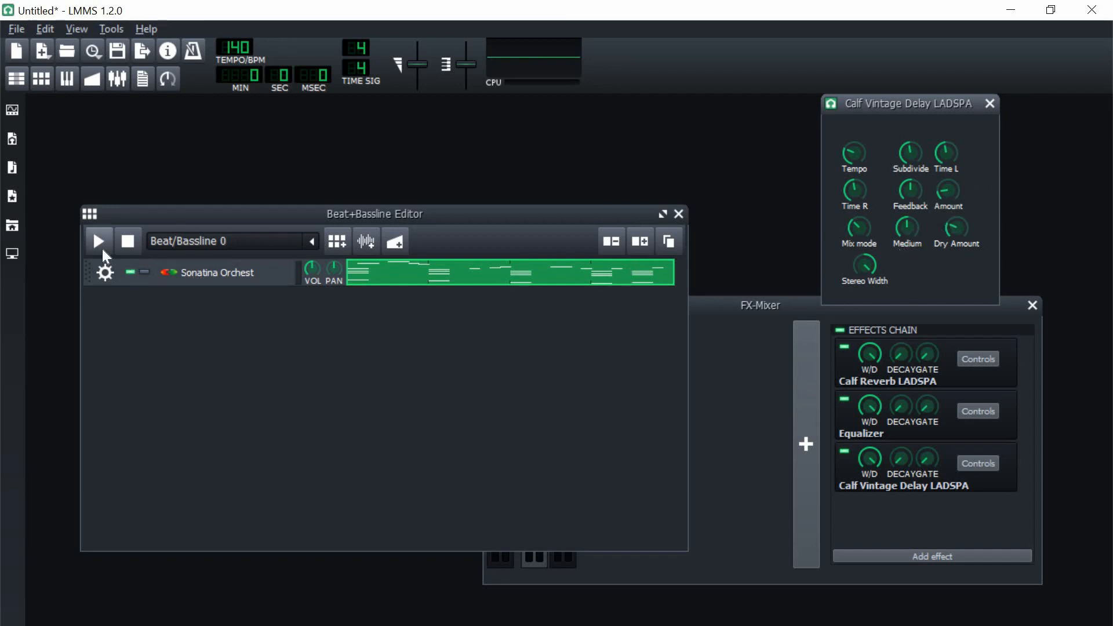
Step: Turn the vintage delay's Medium up to maximum and raise Dry Amount to about 1.19 during playback
click(104, 252)
click(908, 227)
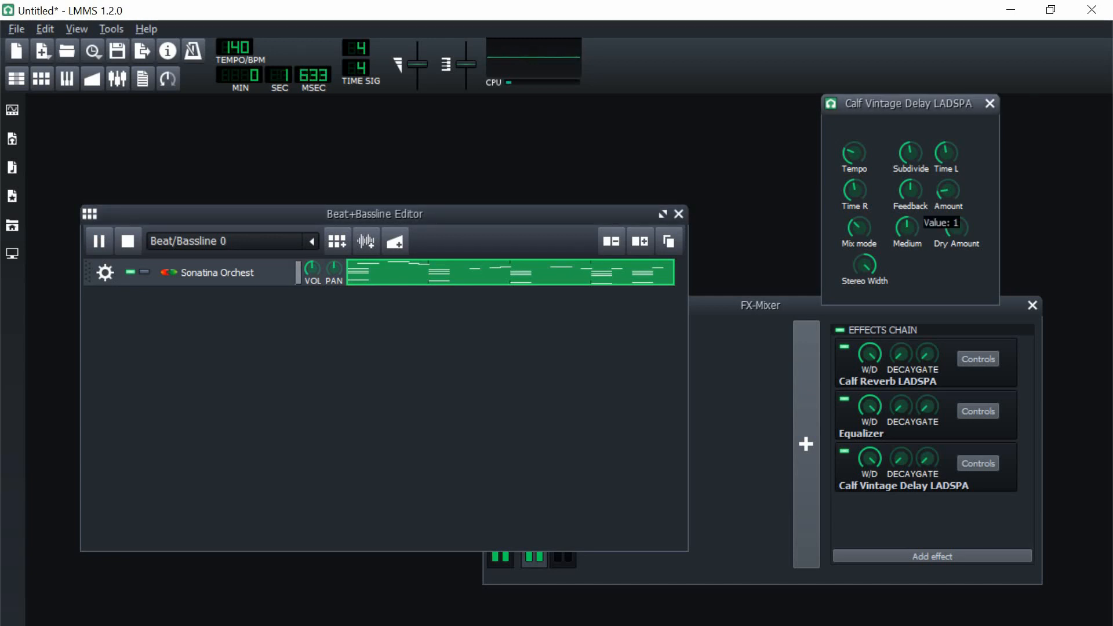
drag(905, 246, 953, 230)
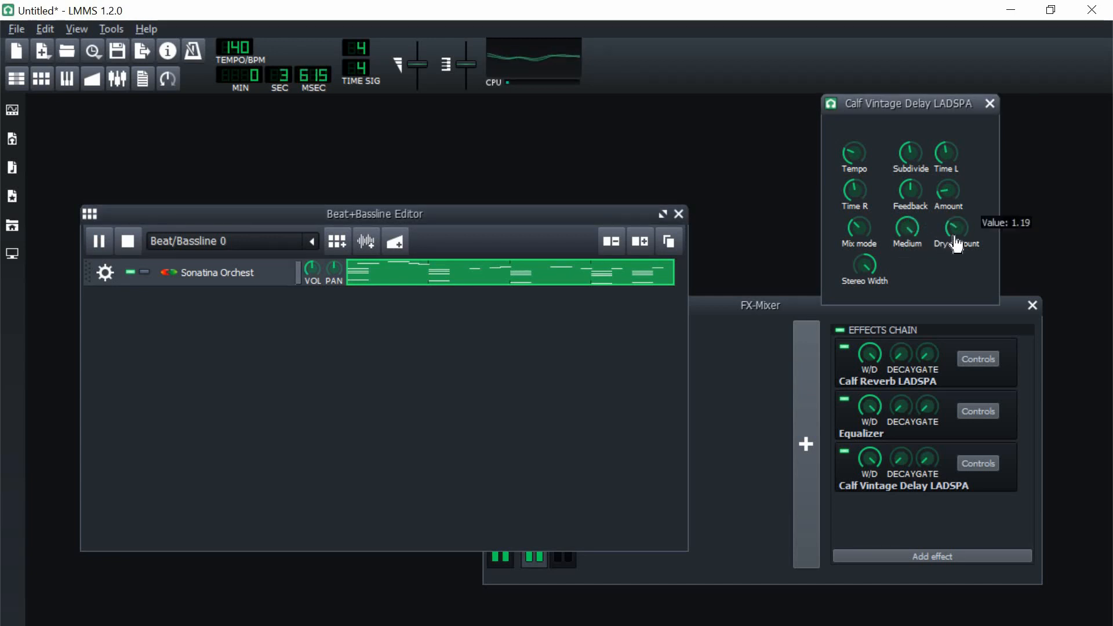
Step: Set the vintage delay's Time R to 9 while the pattern plays, and stop playback
click(851, 189)
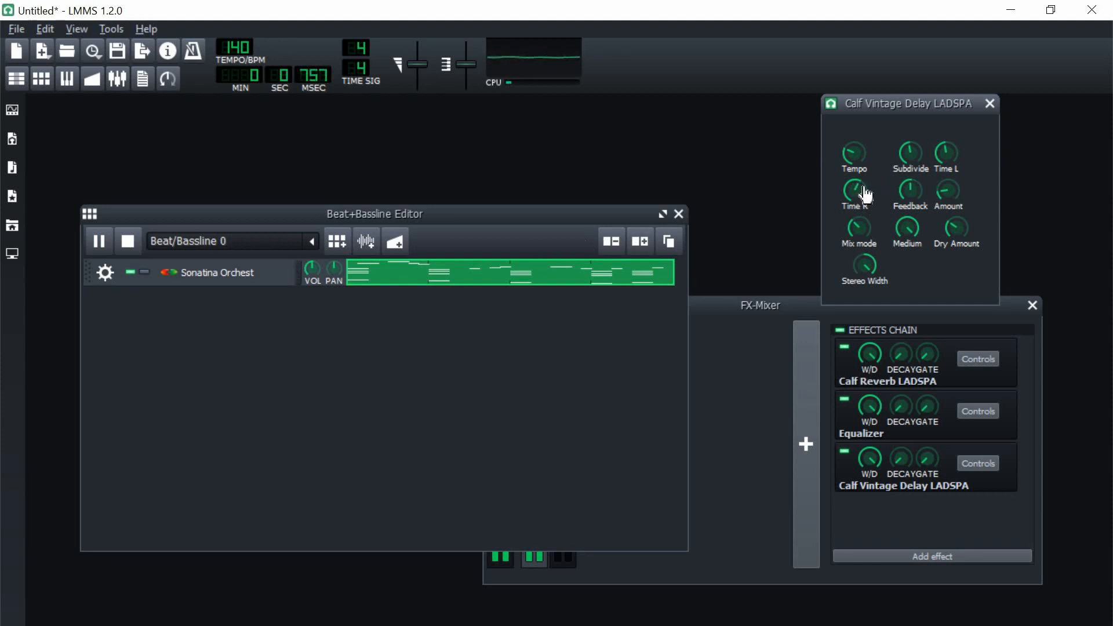
drag(857, 189, 857, 195)
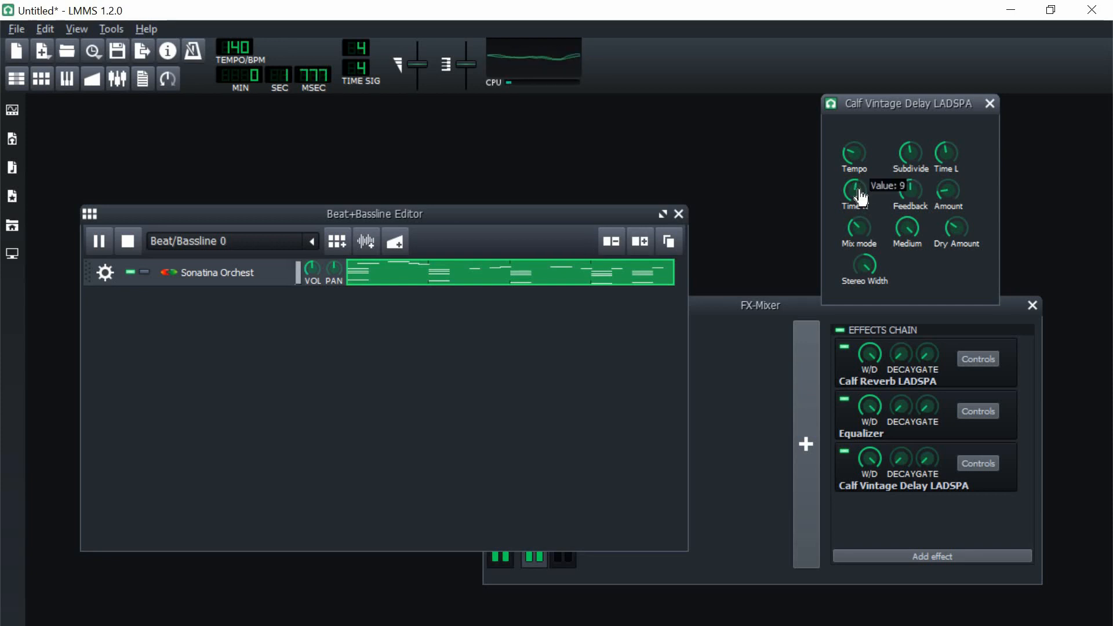
click(128, 241)
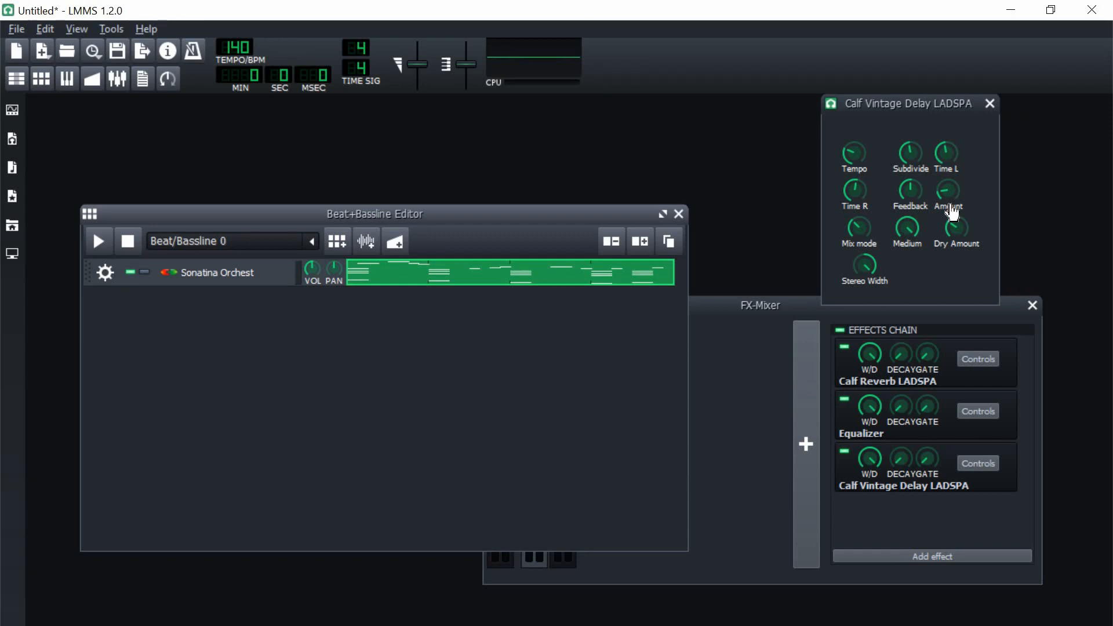
Step: Try a Stereo Width of 0.6725 on the vintage delay, restore full width, and raise Dry Amount slightly
click(864, 264)
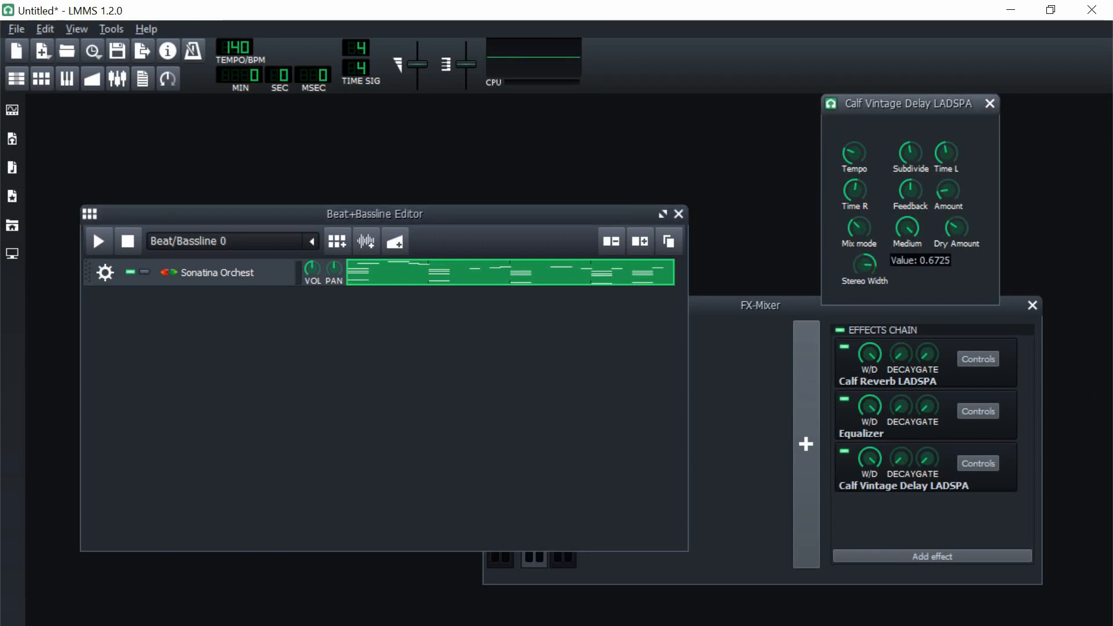
drag(864, 264, 940, 258)
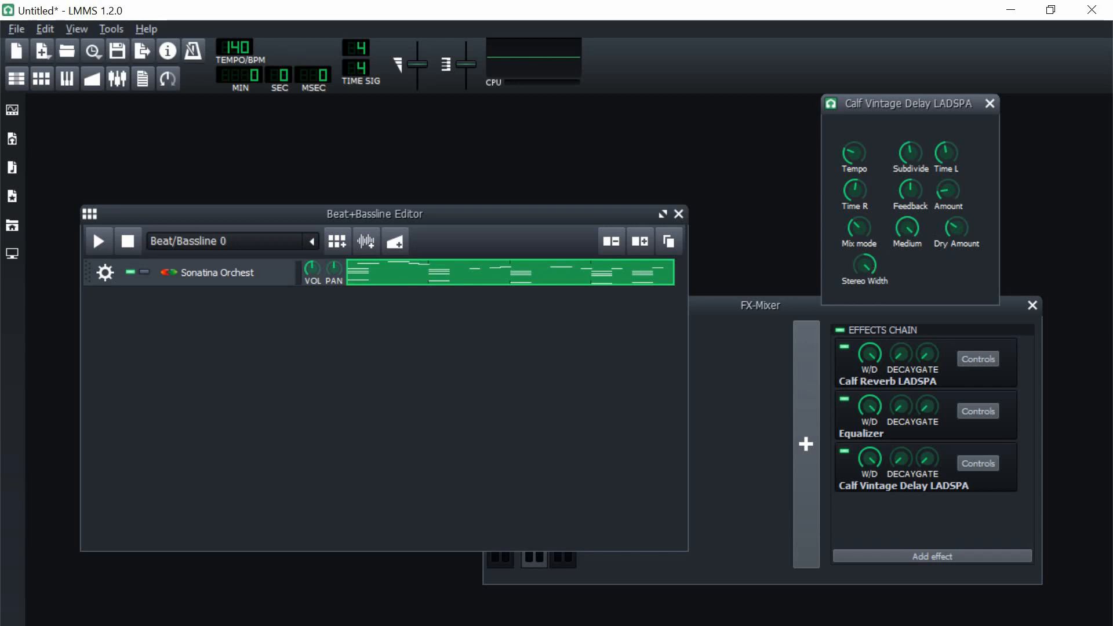
mouse_move(864, 254)
drag(956, 228, 964, 238)
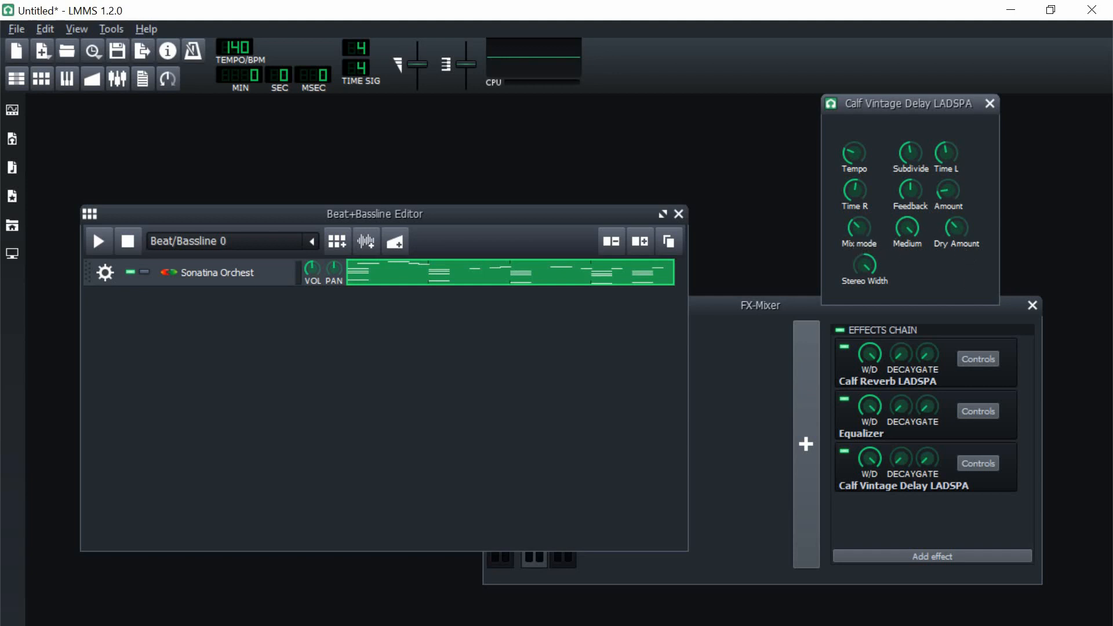
Step: Raise the vintage delay's Time L to about the same setting as Time R and play the pattern
click(861, 242)
click(855, 197)
click(946, 150)
click(855, 191)
click(946, 152)
click(102, 239)
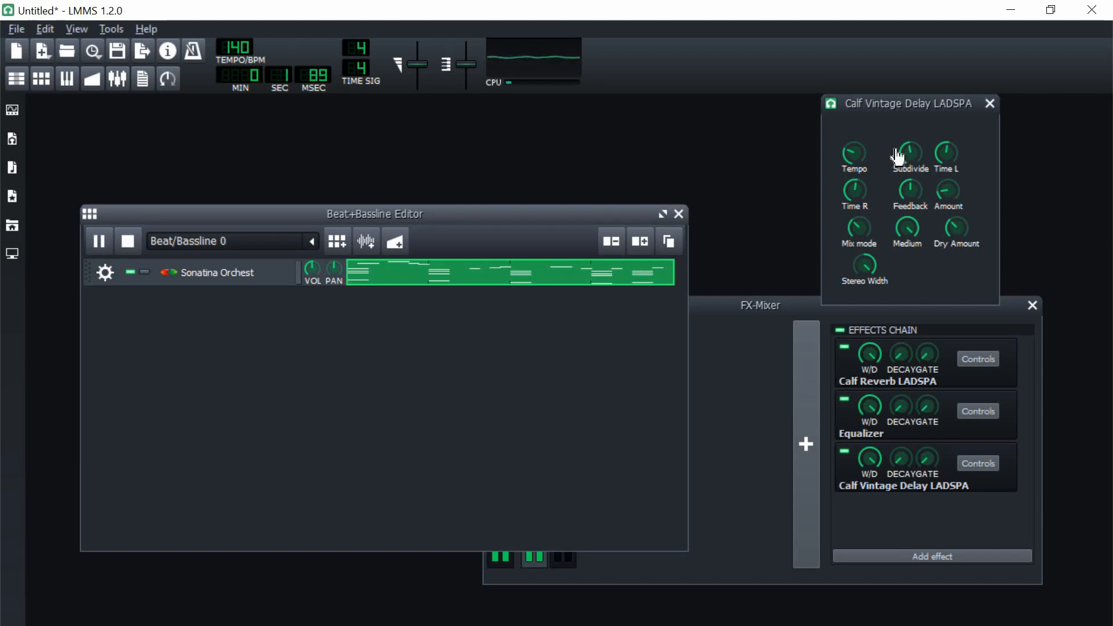
Step: Raise the vintage delay's Tempo to about 76.275, adjust it further, and close the effect's control window
drag(865, 162, 860, 157)
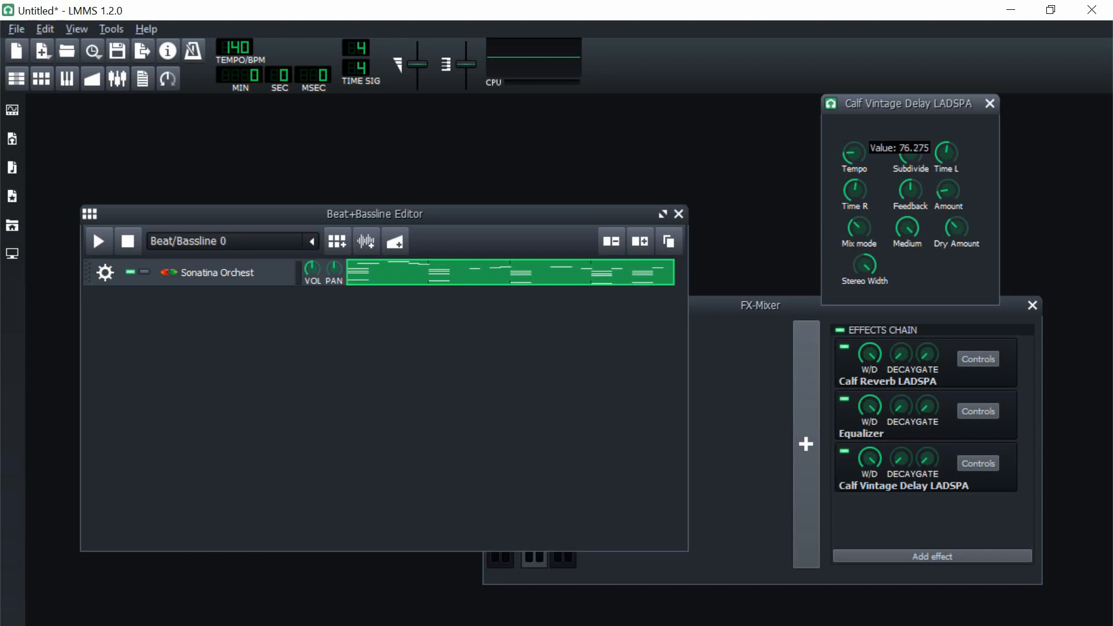
drag(860, 157, 876, 149)
click(989, 103)
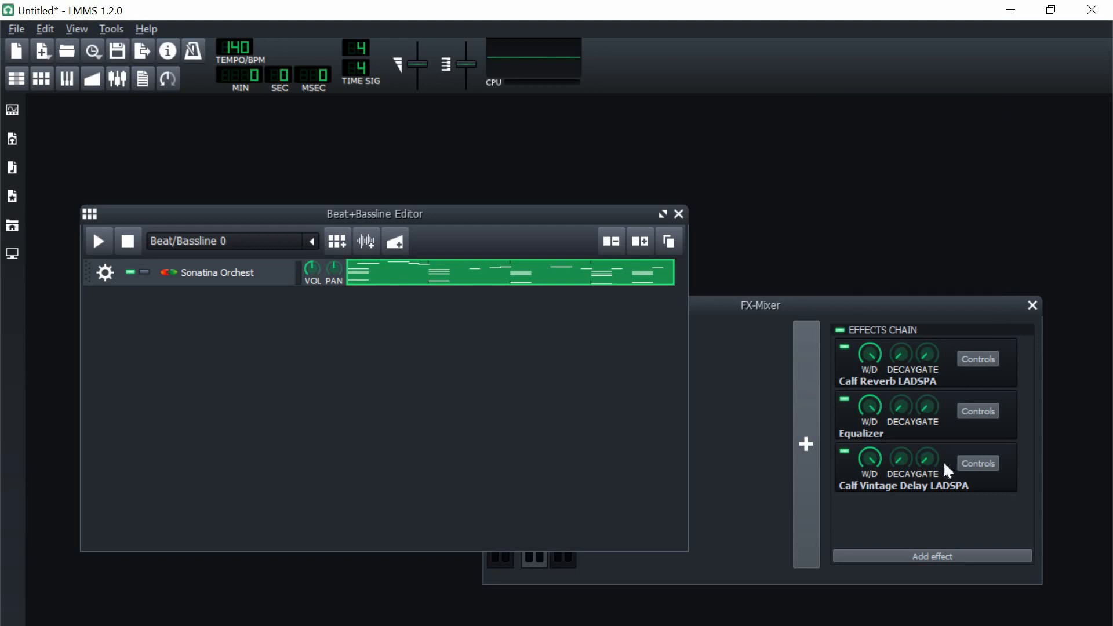
Step: Remove the Calf Vintage Delay from the harp channel's effects chain and add the TAP Vibrato effect
click(943, 488)
right_click(942, 488)
click(965, 565)
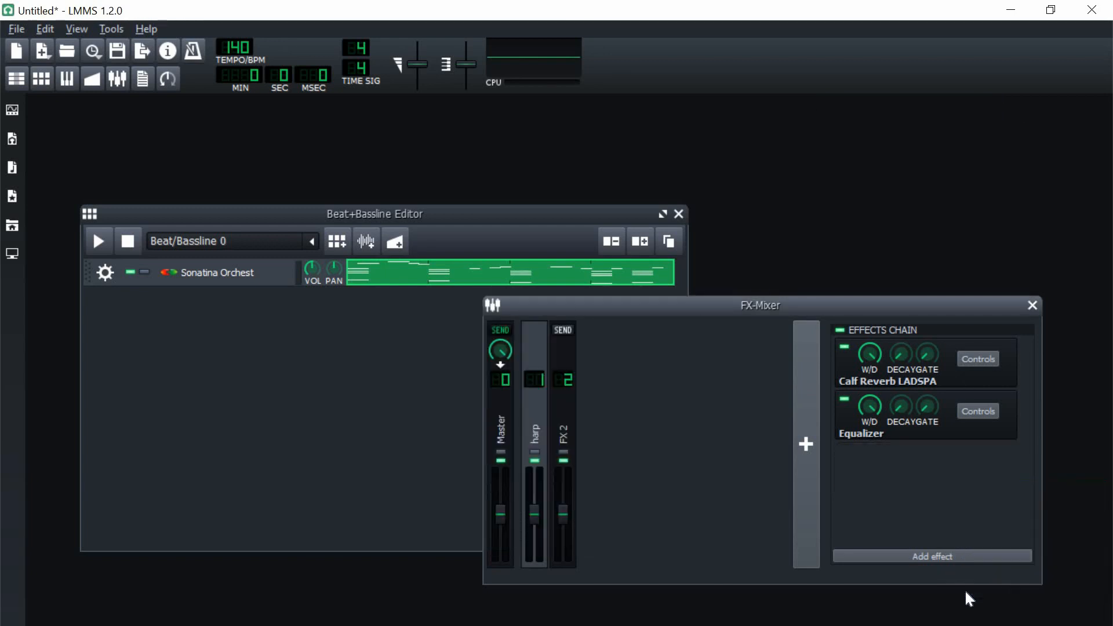
click(958, 558)
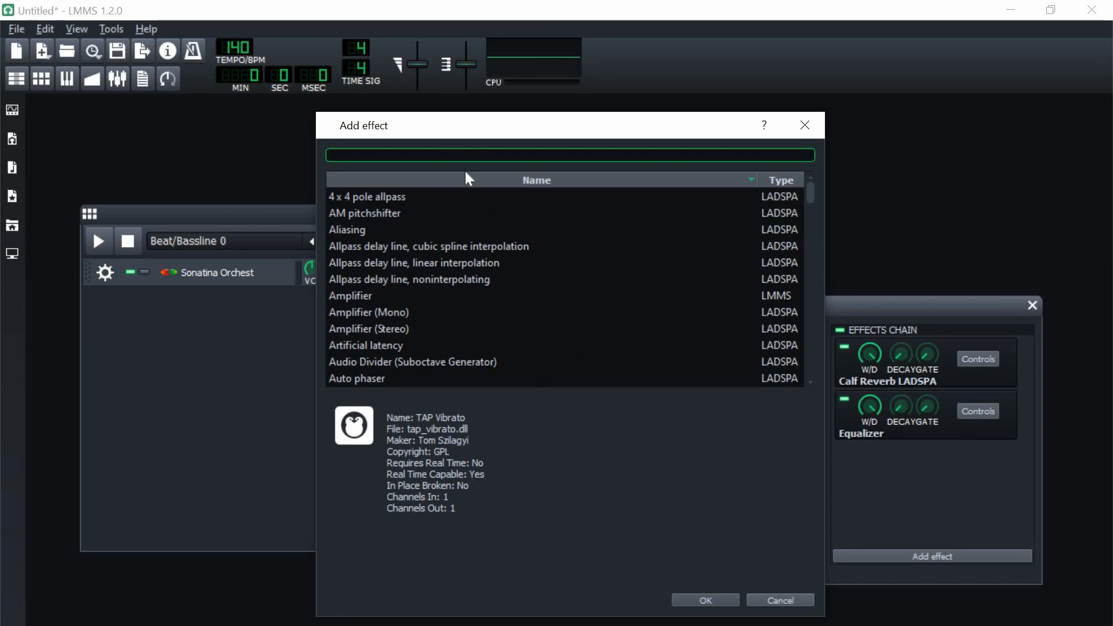
text(vibr)
key(Return)
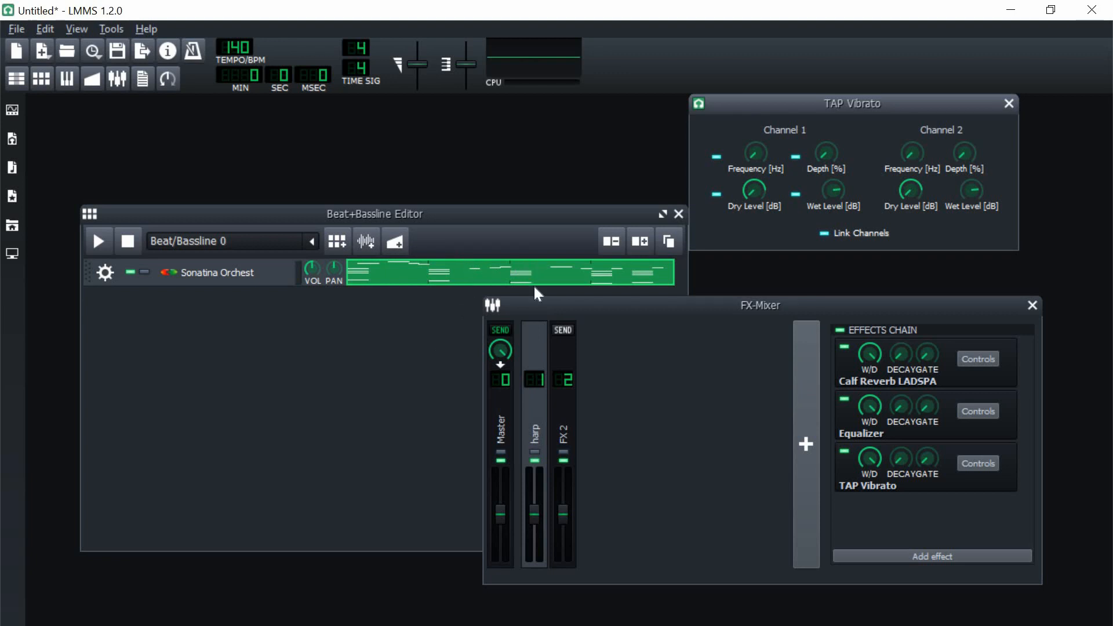
Step: Set the TAP Vibrato's Depth to 2 and adjust its Frequency and Wet Level while the pattern plays
click(106, 244)
mouse_move(826, 153)
mouse_down()
mouse_move(826, 142)
mouse_move(826, 151)
mouse_up()
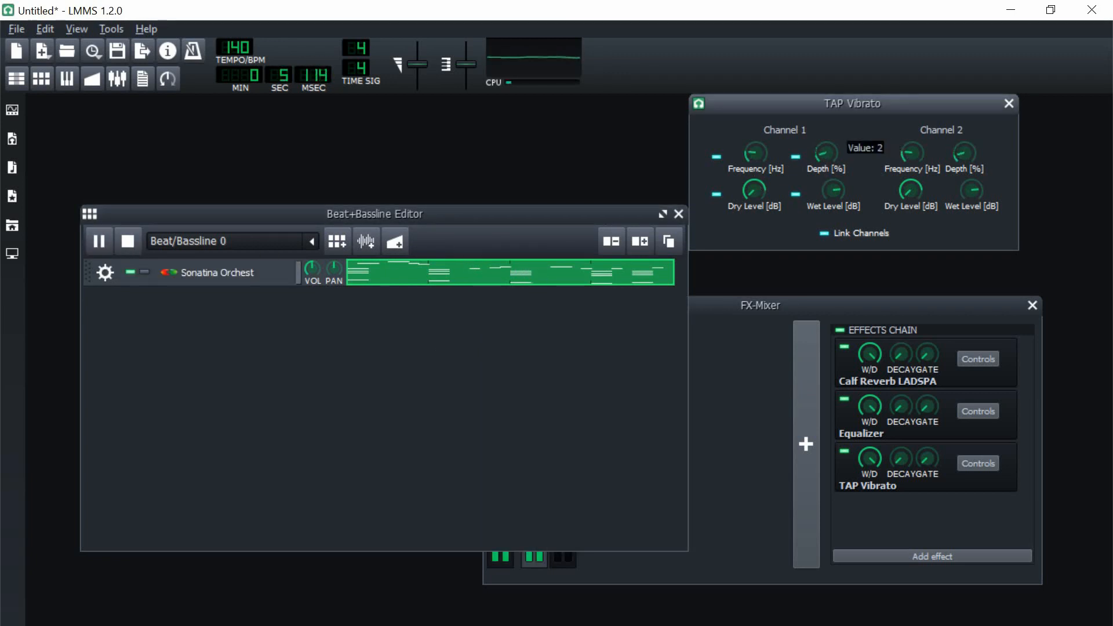
drag(833, 190, 838, 233)
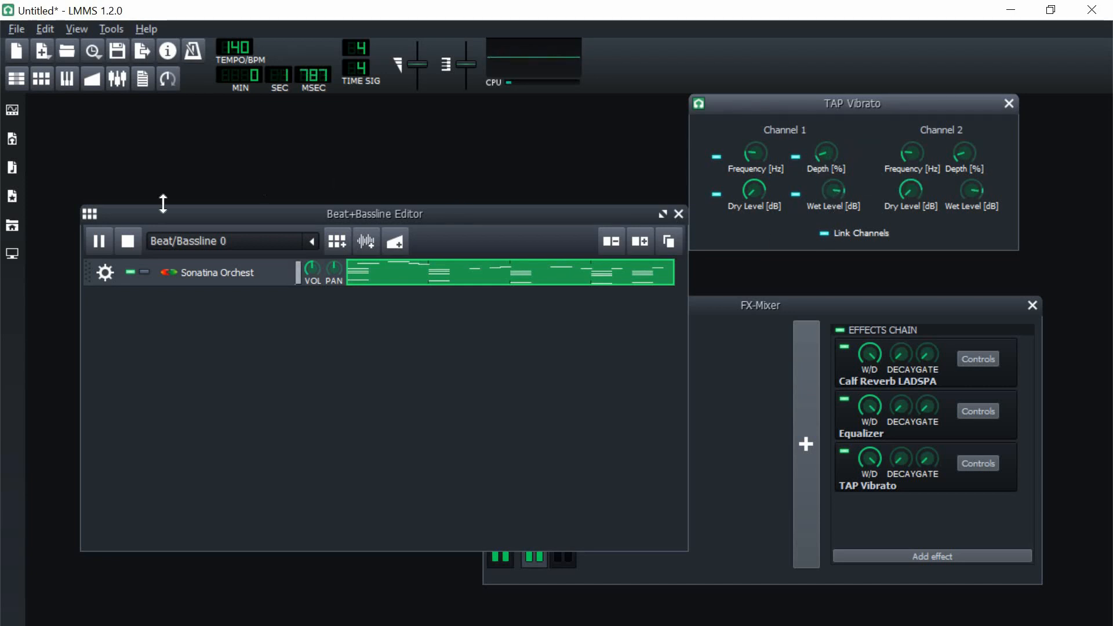
click(129, 249)
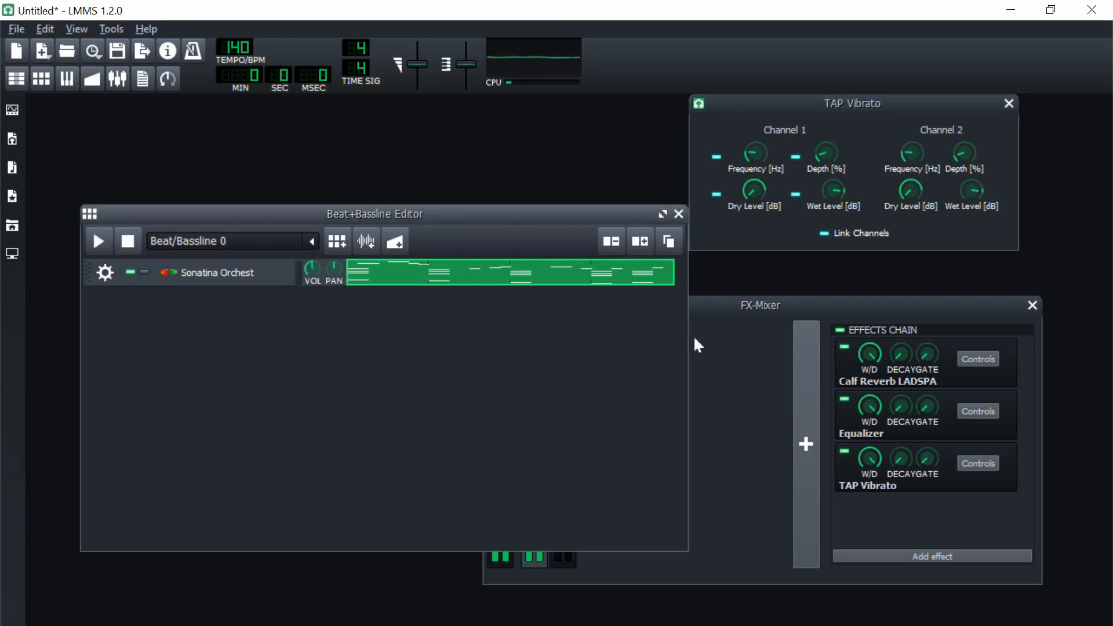
click(763, 378)
drag(800, 103, 813, 122)
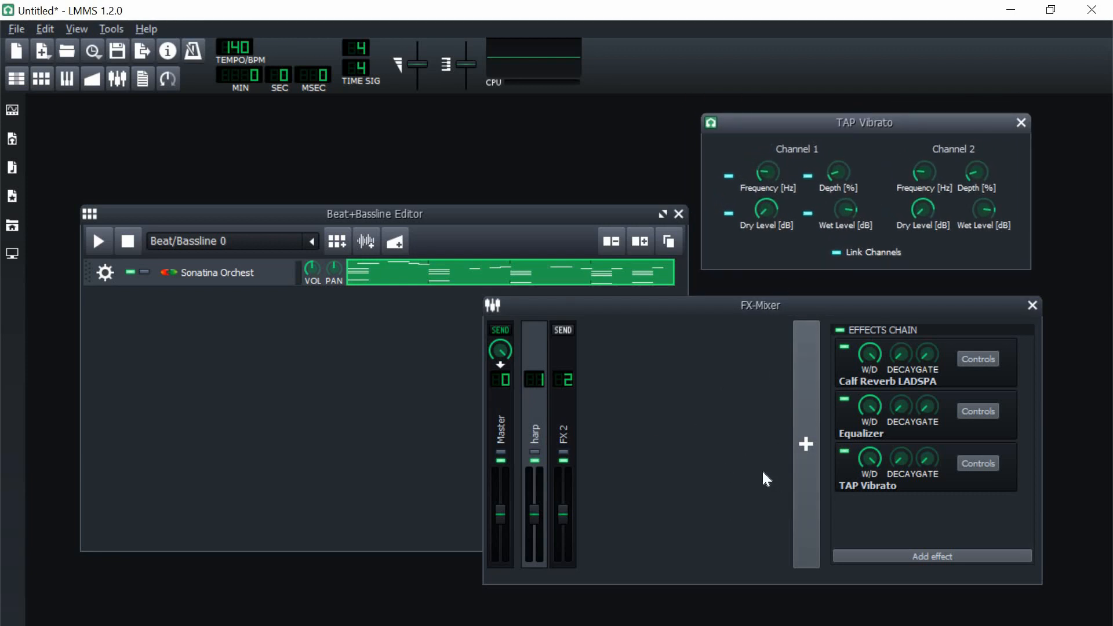
Step: Replace TAP Vibrato in the harp channel's effects chain with Calf MultiChorus LADSPA
right_click(909, 482)
click(920, 563)
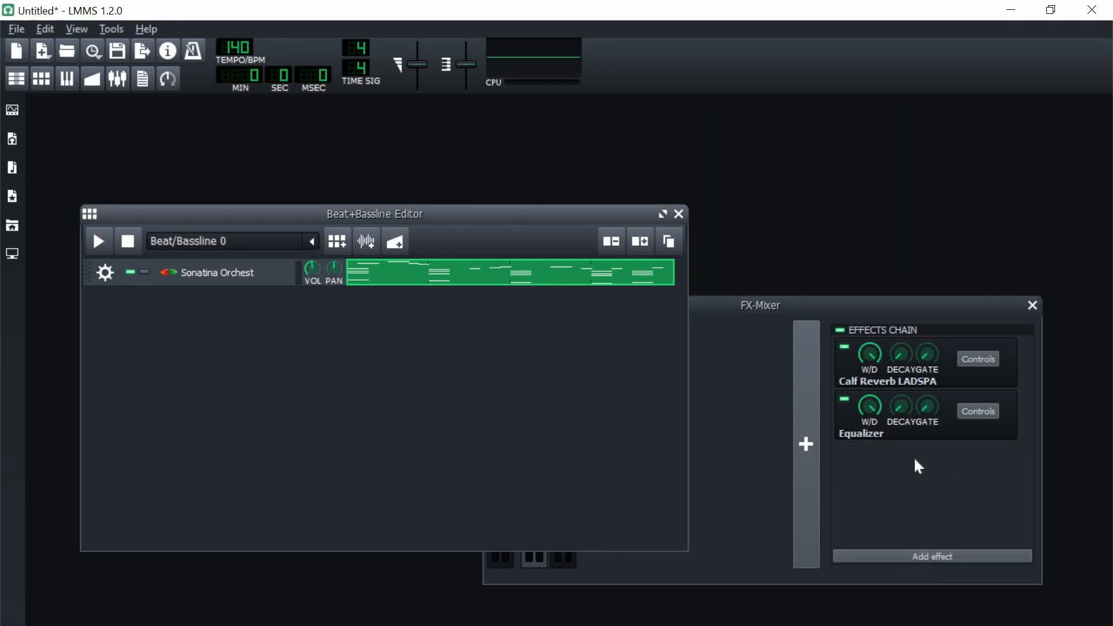
click(926, 558)
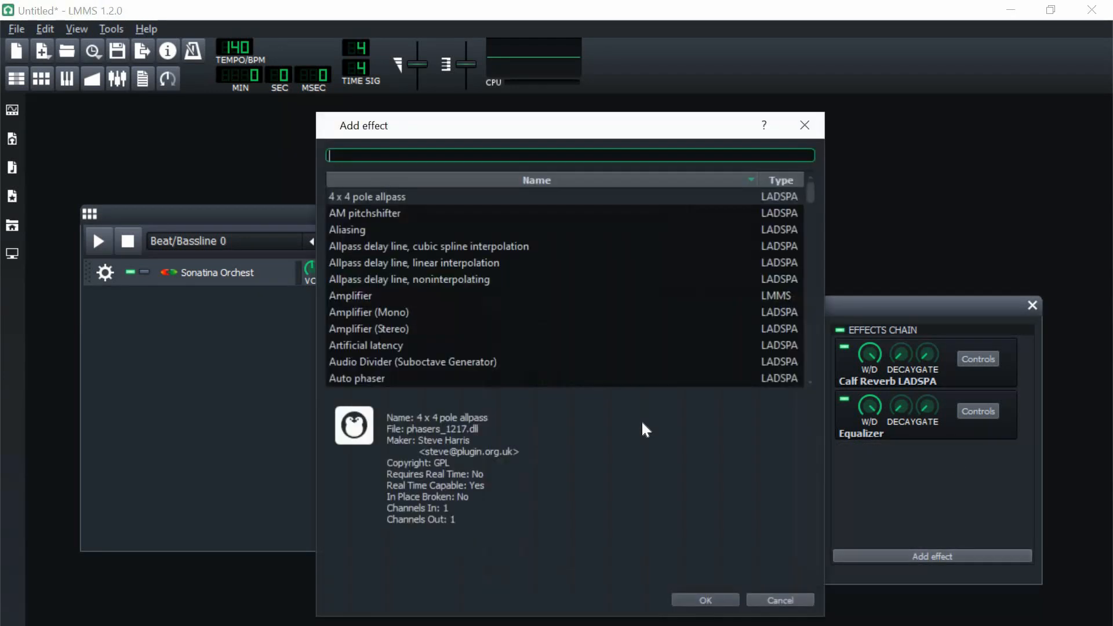
scroll(470, 248, down, 4)
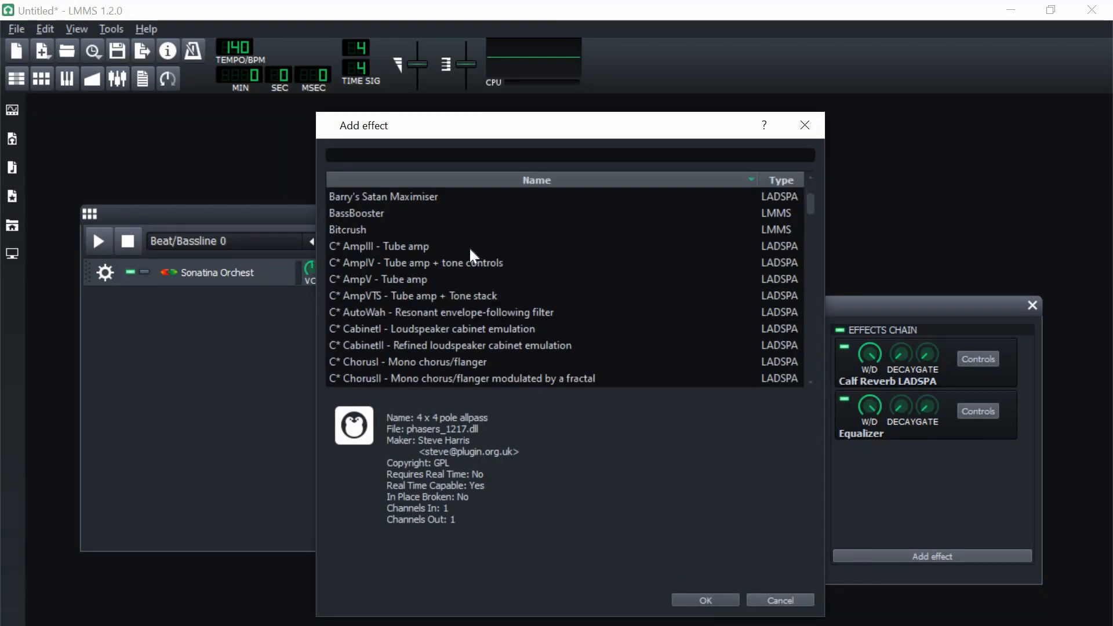
scroll(469, 249, up, 4)
click(416, 155)
text(chorus)
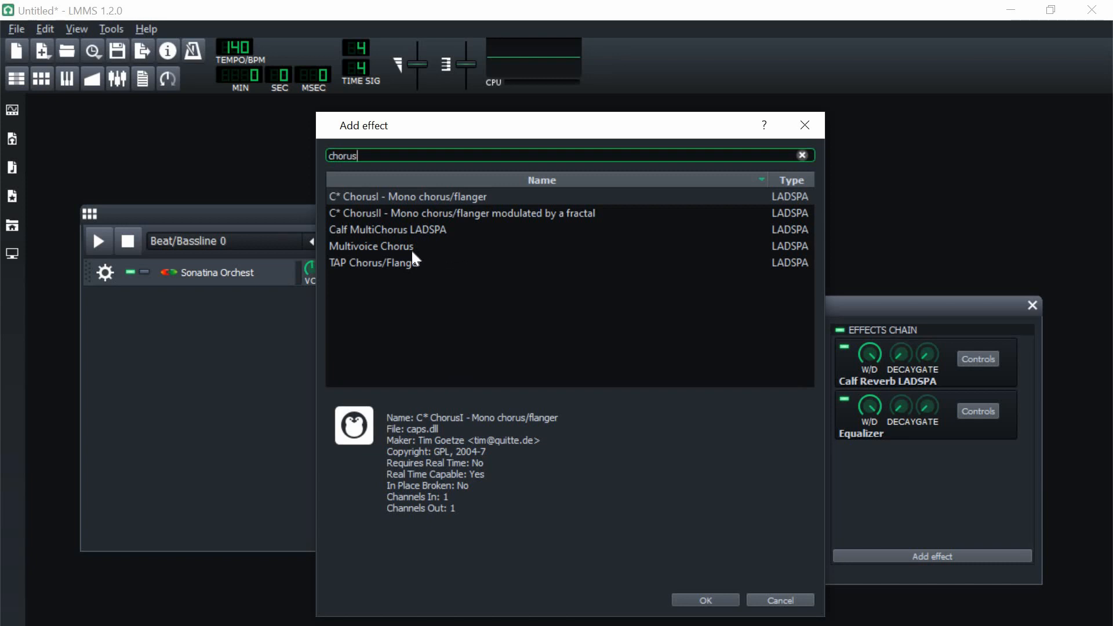
double_click(408, 231)
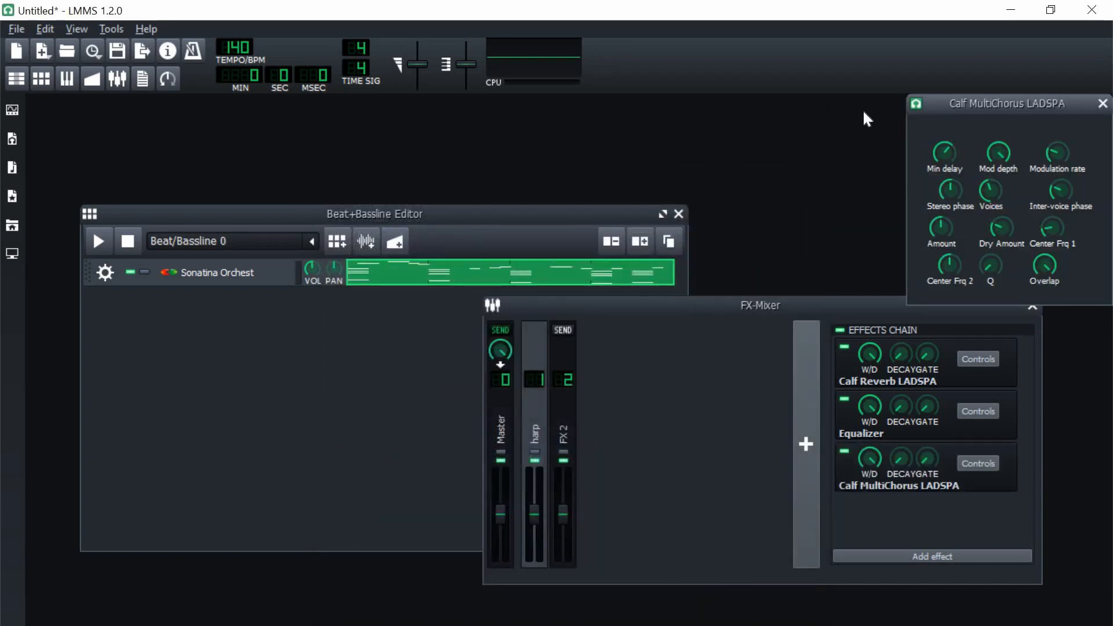
Step: Lower the MultiChorus's Stereo phase, Mod depth, Modulation rate, Min delay and Amount while auditioning the pattern
click(99, 241)
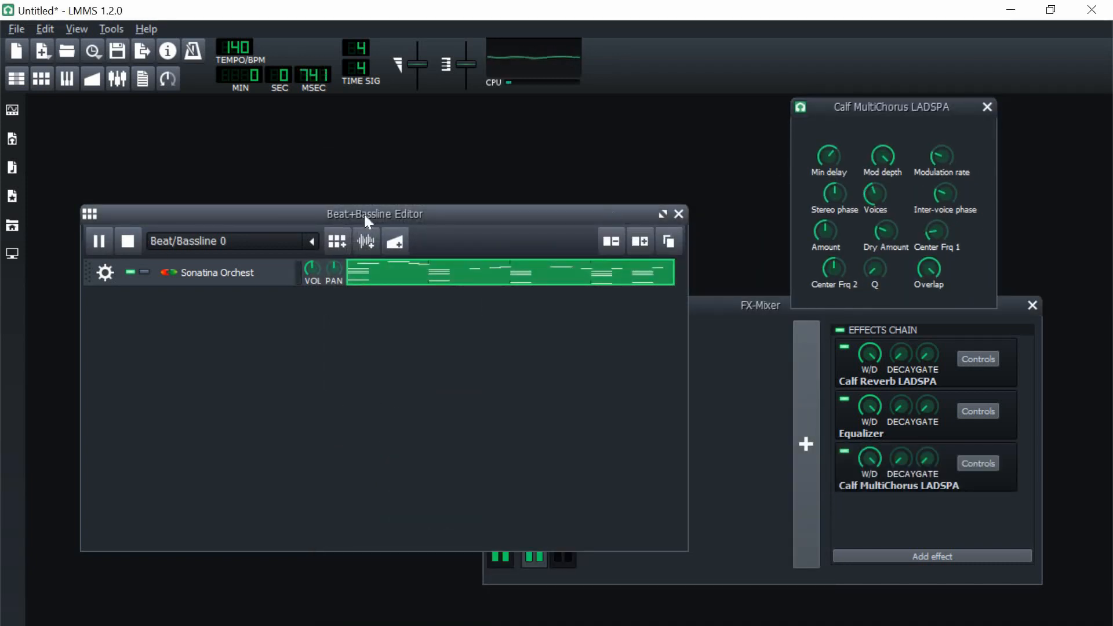
click(126, 242)
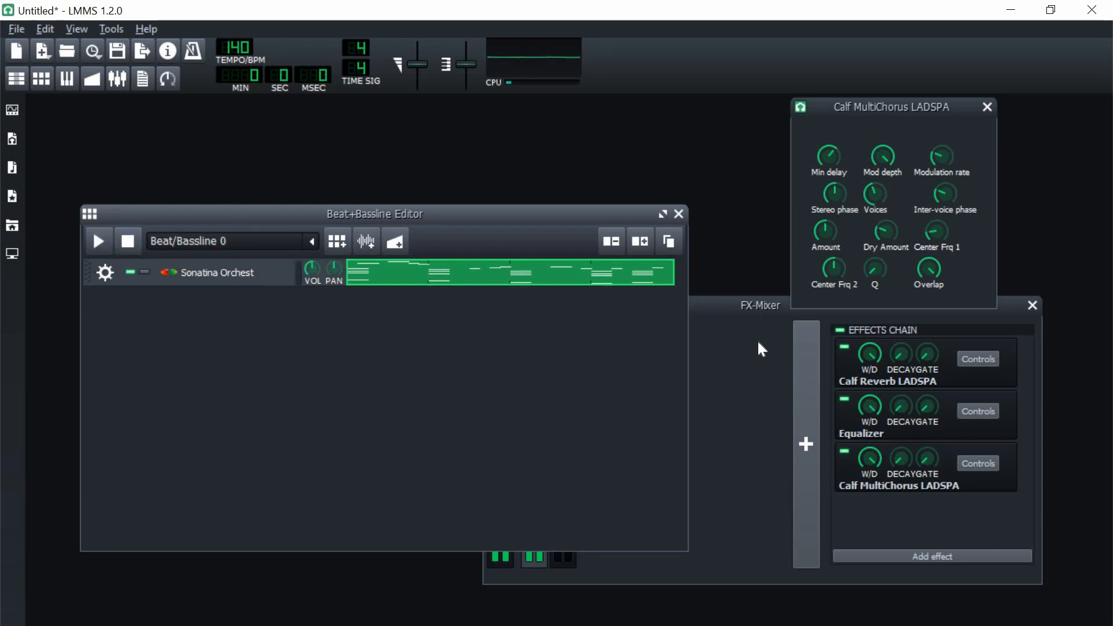
drag(841, 195, 841, 207)
click(99, 241)
drag(942, 163, 892, 174)
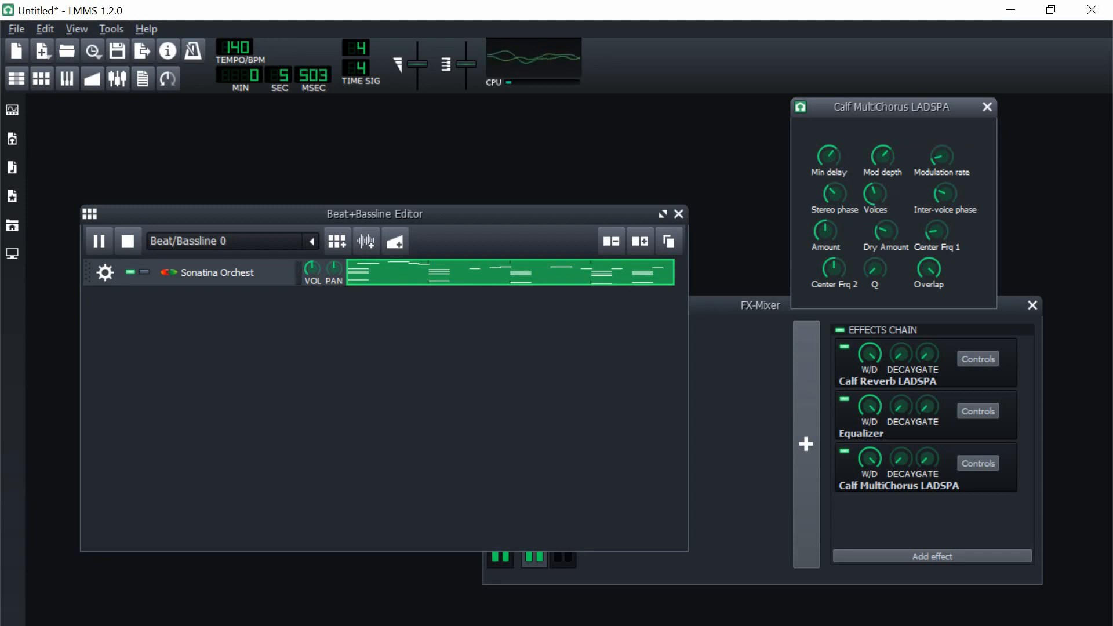
drag(821, 227, 821, 237)
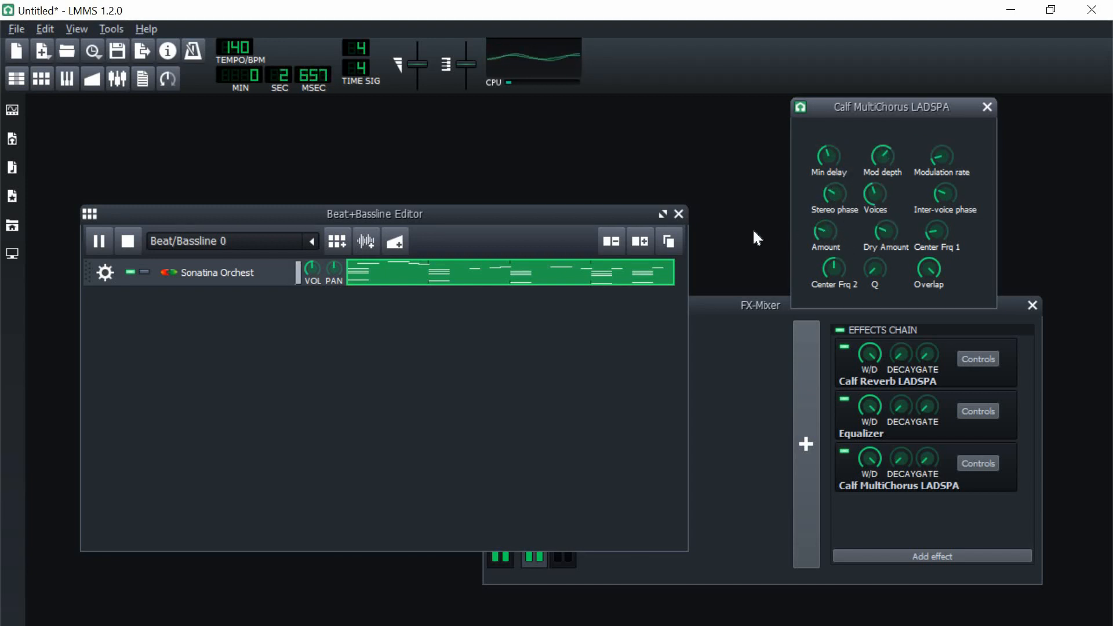
click(122, 246)
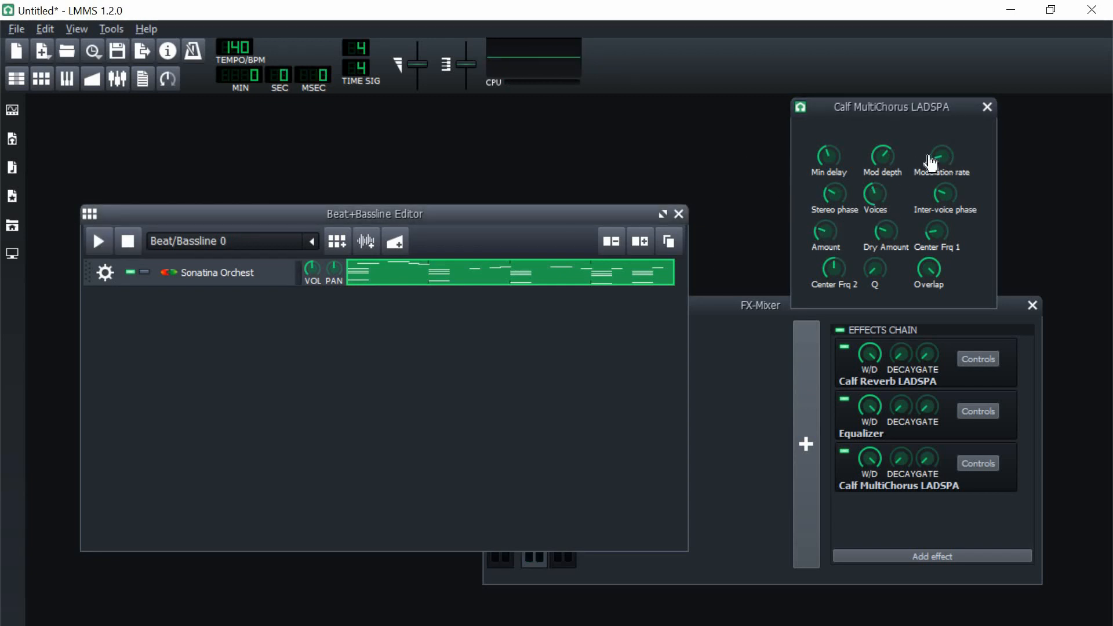
Step: Replace Calf MultiChorus in the harp channel's effects chain with C* PhaserI - Mono phaser
click(908, 471)
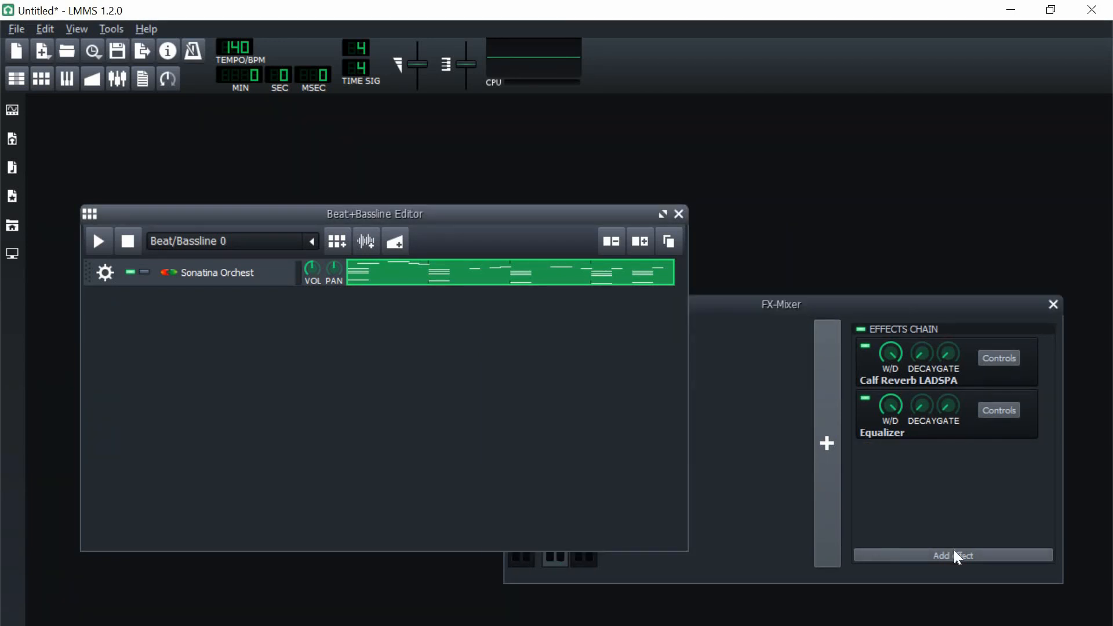
click(792, 316)
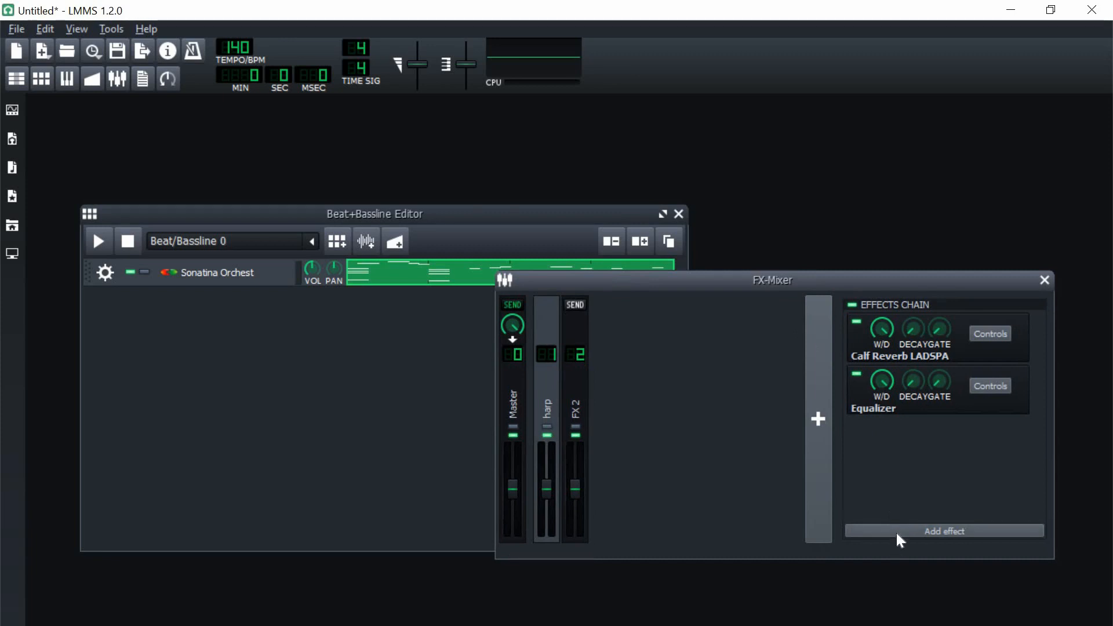
click(896, 533)
text(phaser)
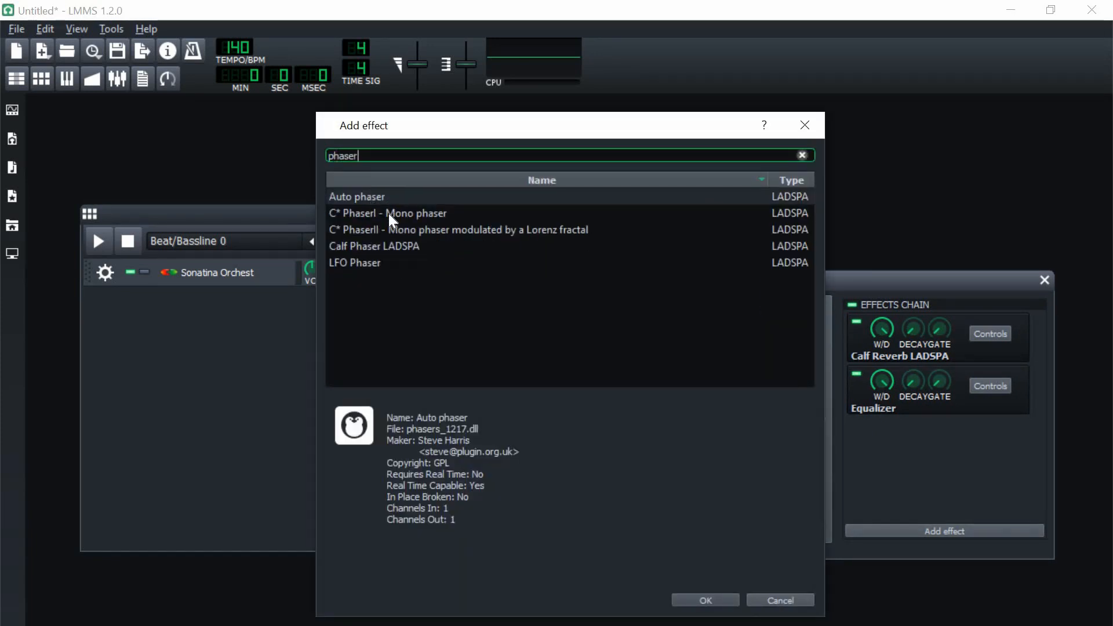
double_click(390, 214)
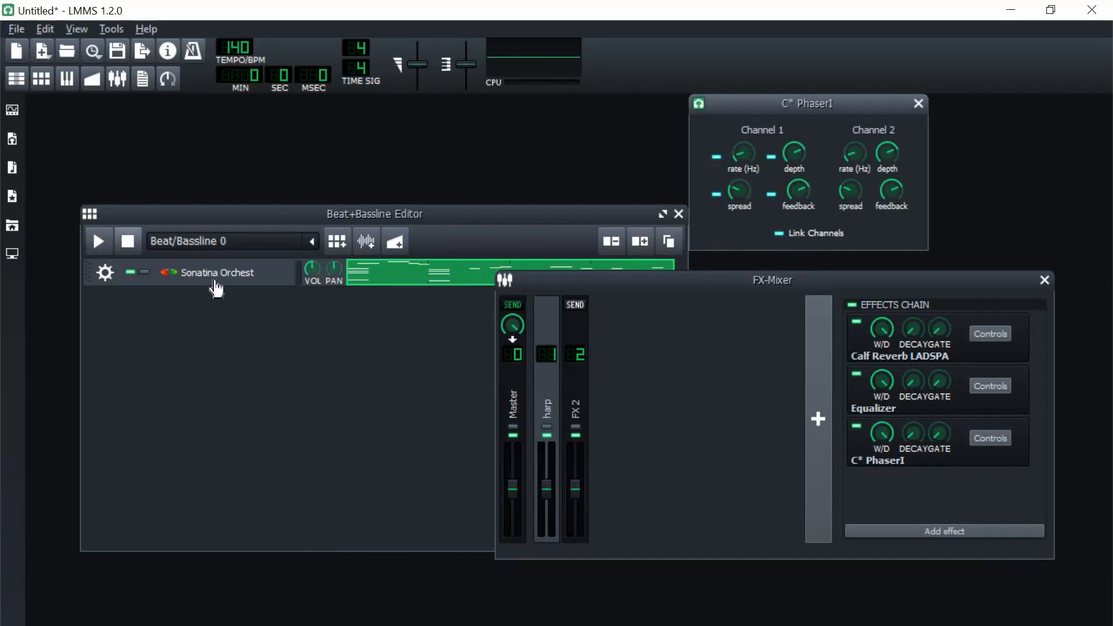
Step: Audition the pattern through the phaser and raise its rate slightly
click(107, 250)
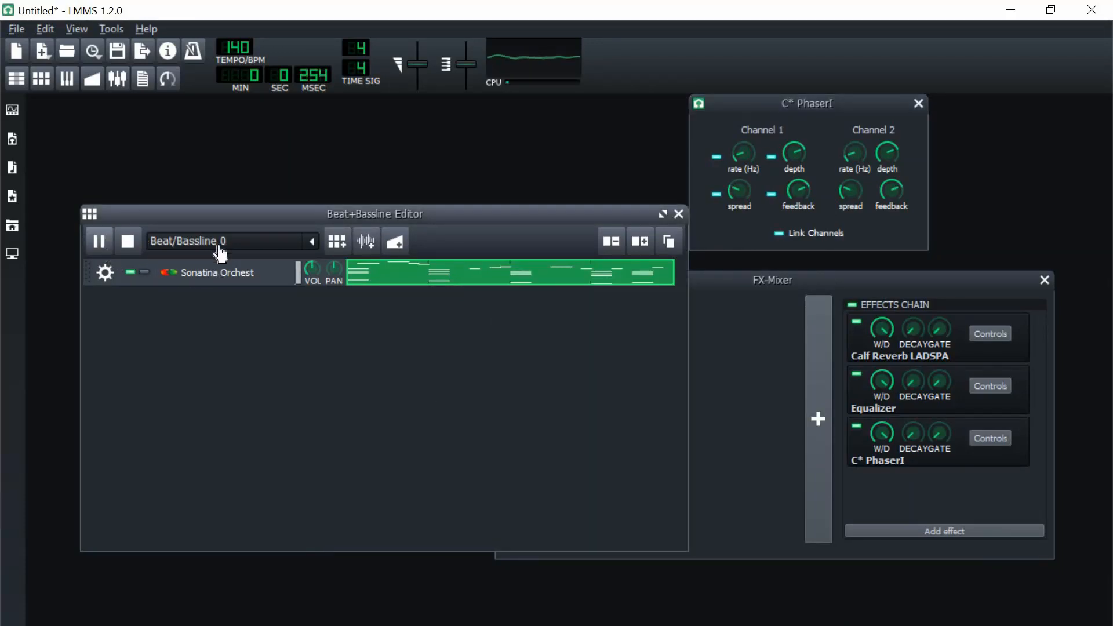
click(129, 242)
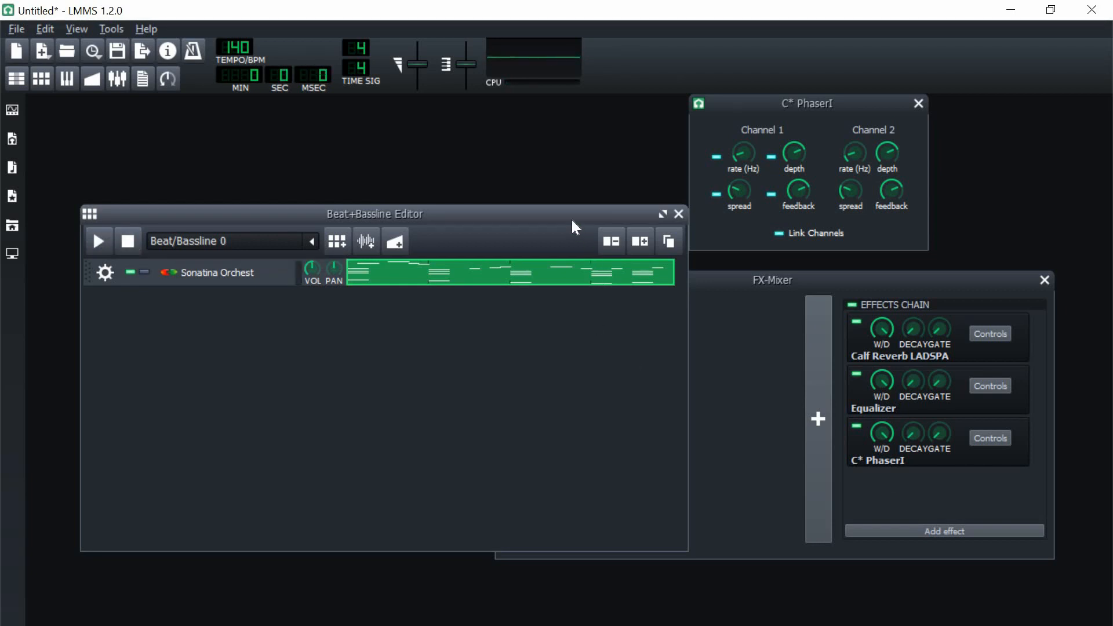
drag(571, 221, 547, 227)
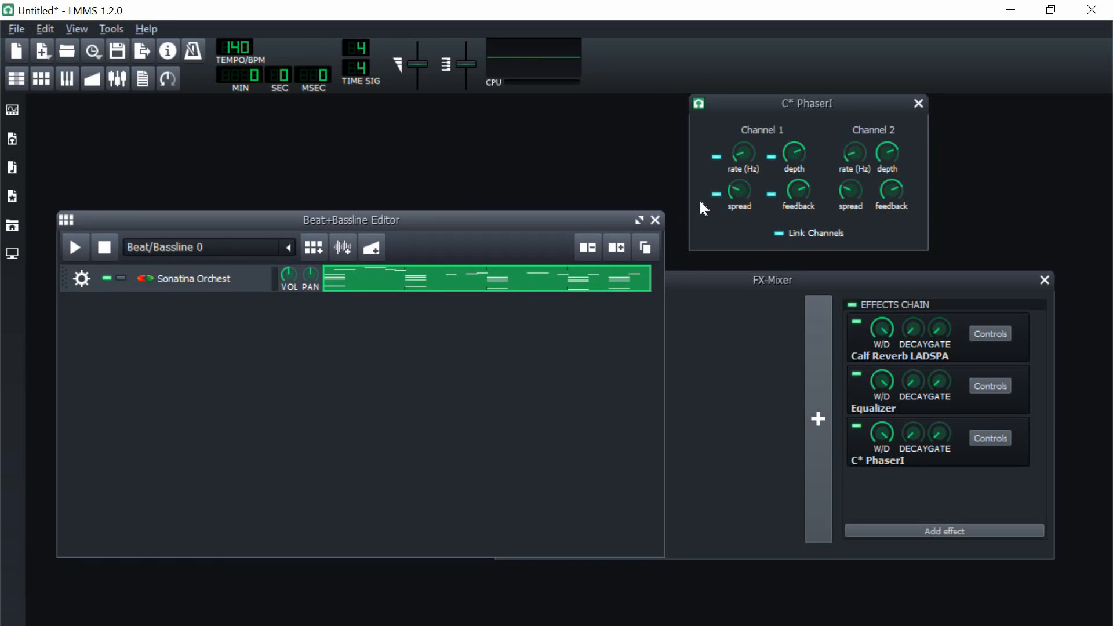
drag(735, 162, 735, 155)
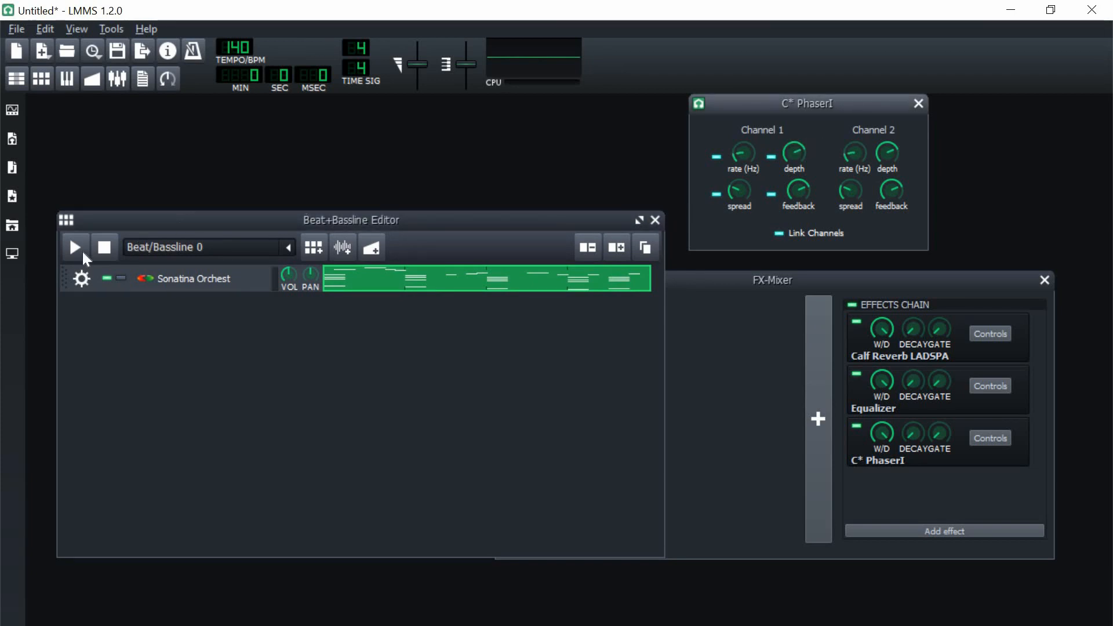
click(794, 154)
Step: Lower the phaser's depth and spread and raise its feedback while the pattern plays, and stop playback
click(84, 248)
mouse_move(791, 155)
mouse_down()
mouse_move(725, 161)
mouse_move(789, 165)
mouse_up()
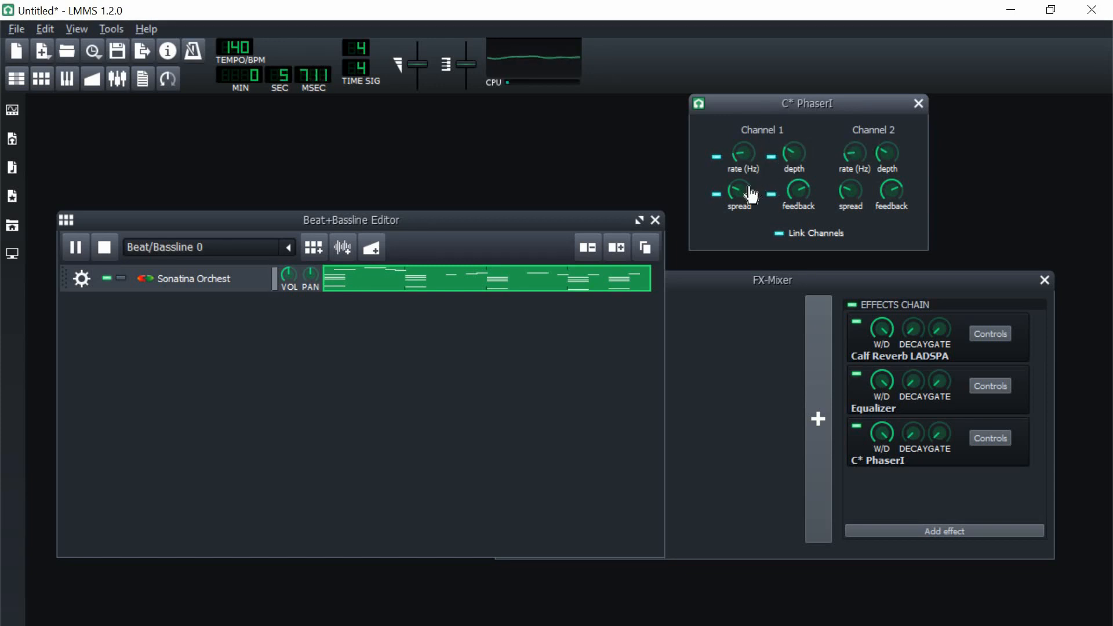
drag(752, 195, 798, 171)
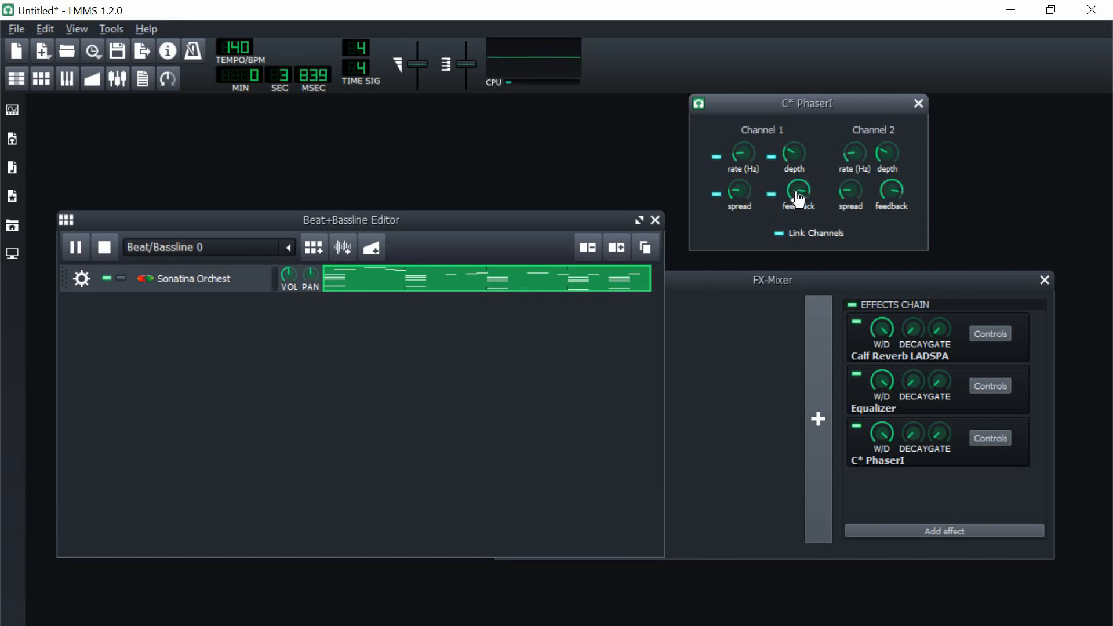
click(110, 247)
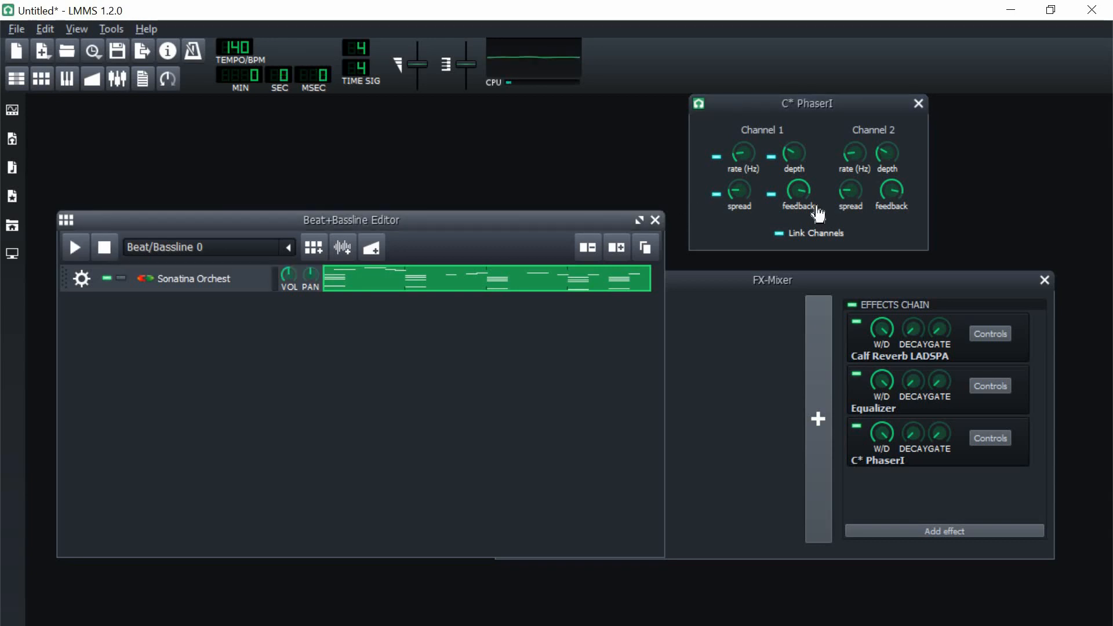
Step: Lower the phaser's feedback to about 0.404595 while listening to the pattern, and stop playback
drag(807, 192, 807, 198)
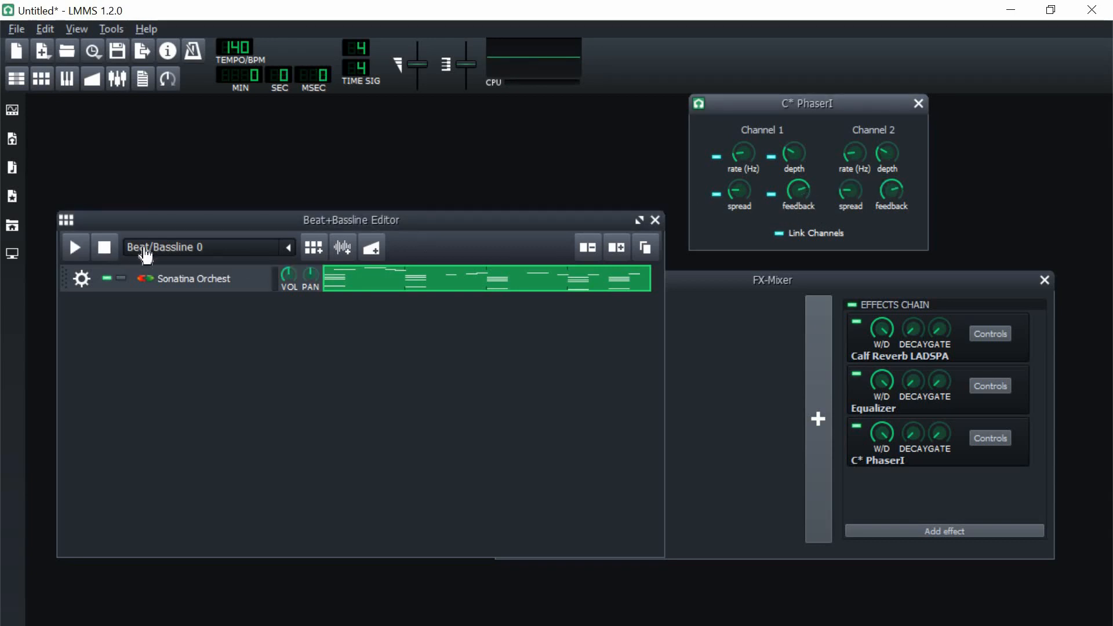
click(75, 248)
click(799, 191)
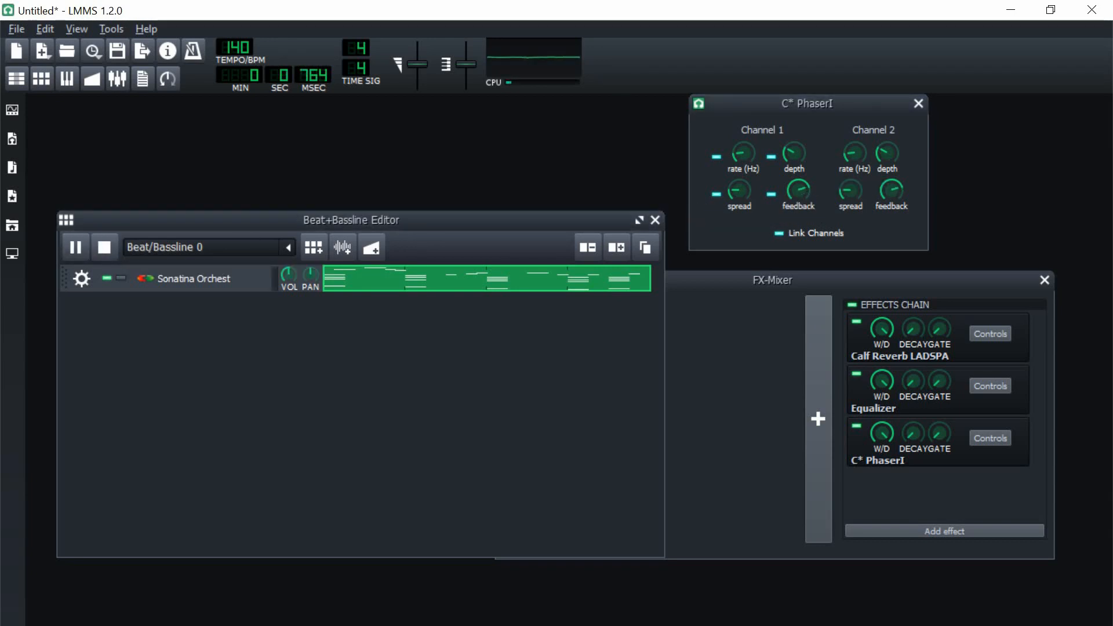
drag(798, 191, 798, 214)
click(794, 186)
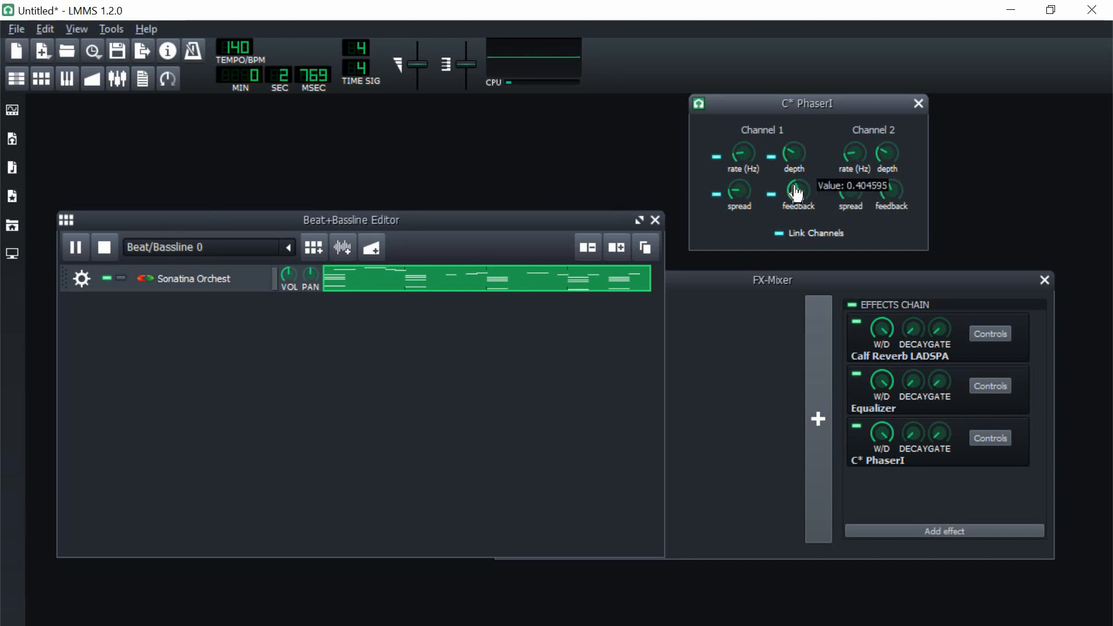
click(104, 247)
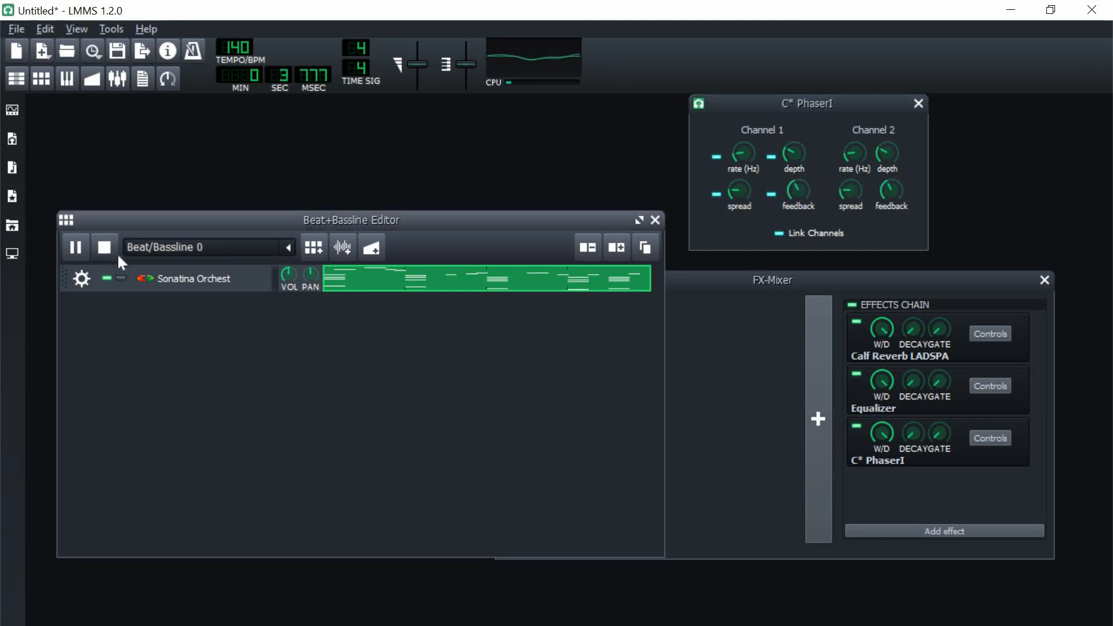
Step: Rearrange the phaser and FX-Mixer windows and select the Master channel in the mixer
click(761, 290)
drag(783, 110, 803, 110)
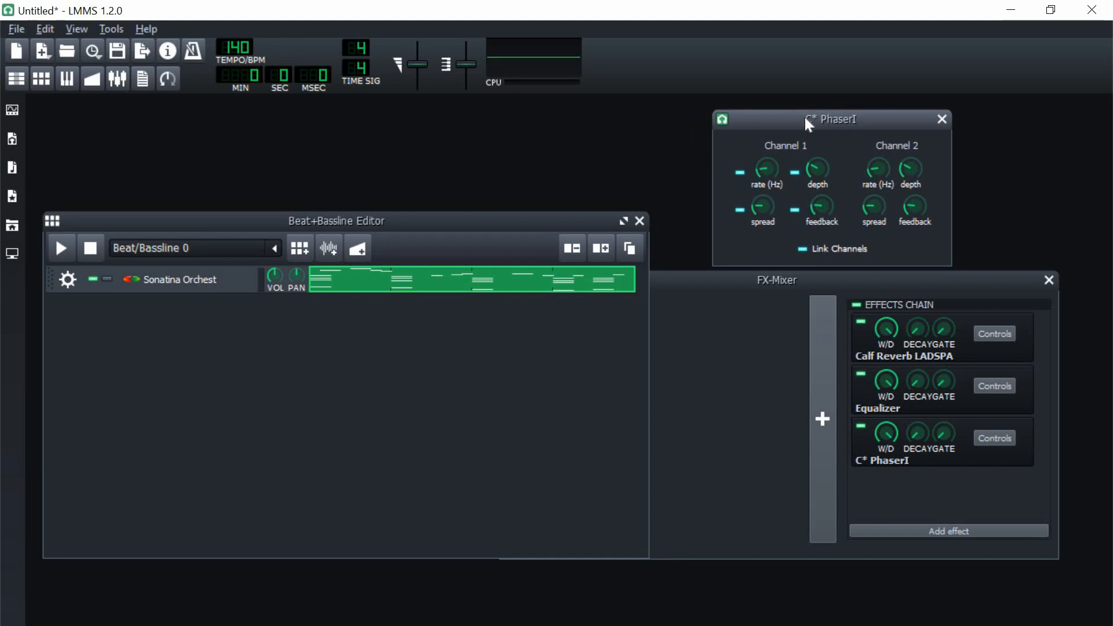
drag(671, 283, 676, 281)
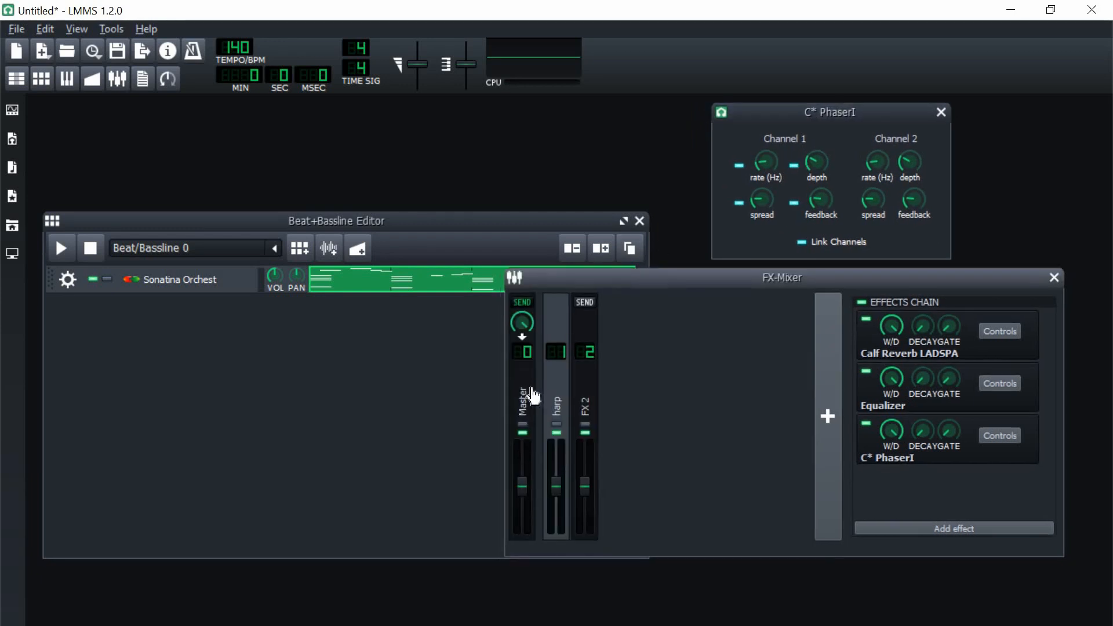
click(533, 396)
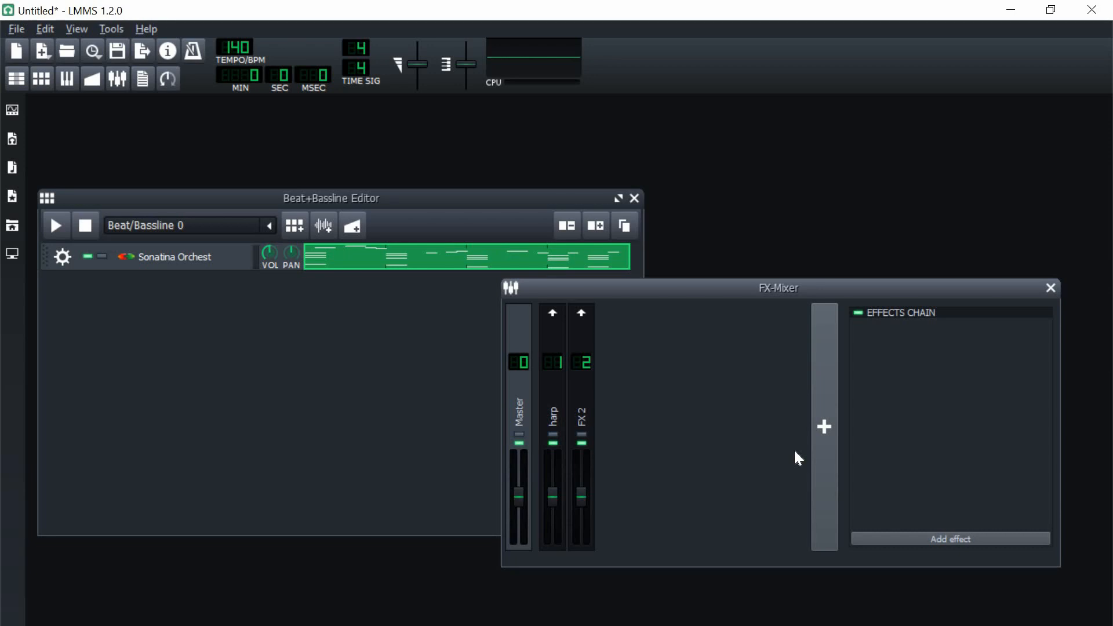
Step: Add the Hard Limiter effect to the Master channel's effects chain and move its control window aside
click(938, 539)
text(hard)
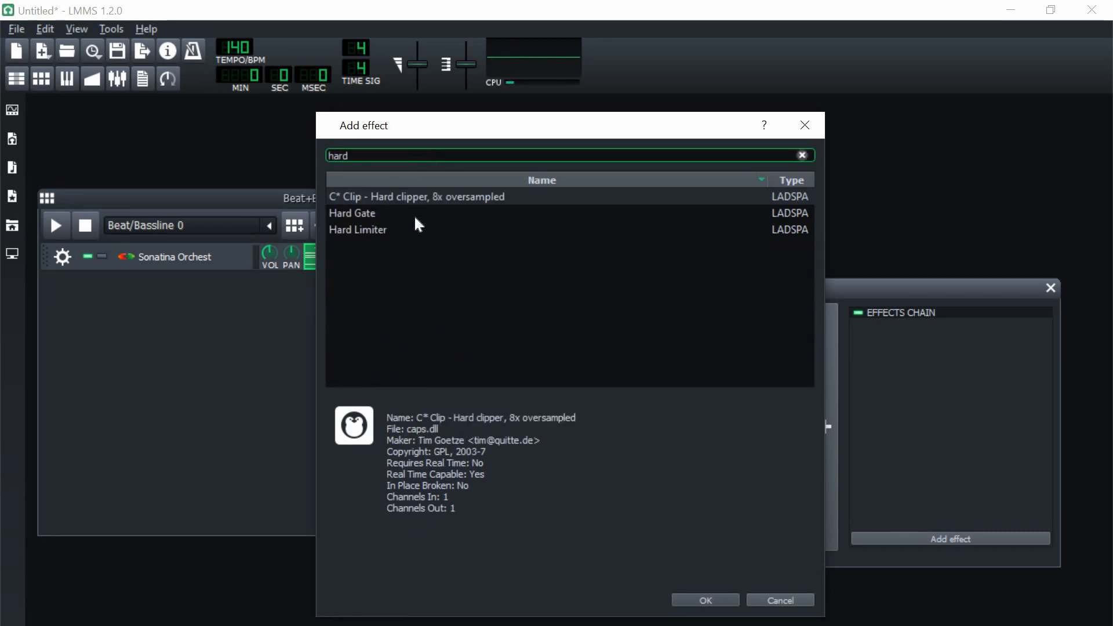
click(411, 229)
double_click(409, 226)
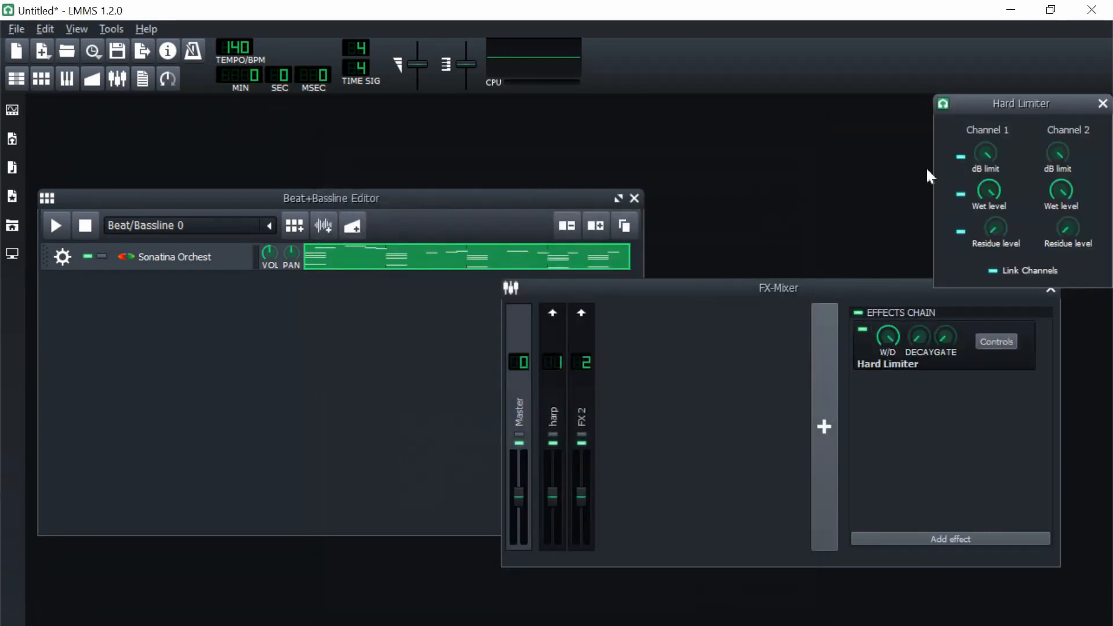
drag(984, 157, 983, 160)
drag(989, 108, 969, 103)
Step: Add the Calf Limiter LADSPA effect to the Master channel and move it above the Hard Limiter in the effects chain
click(954, 541)
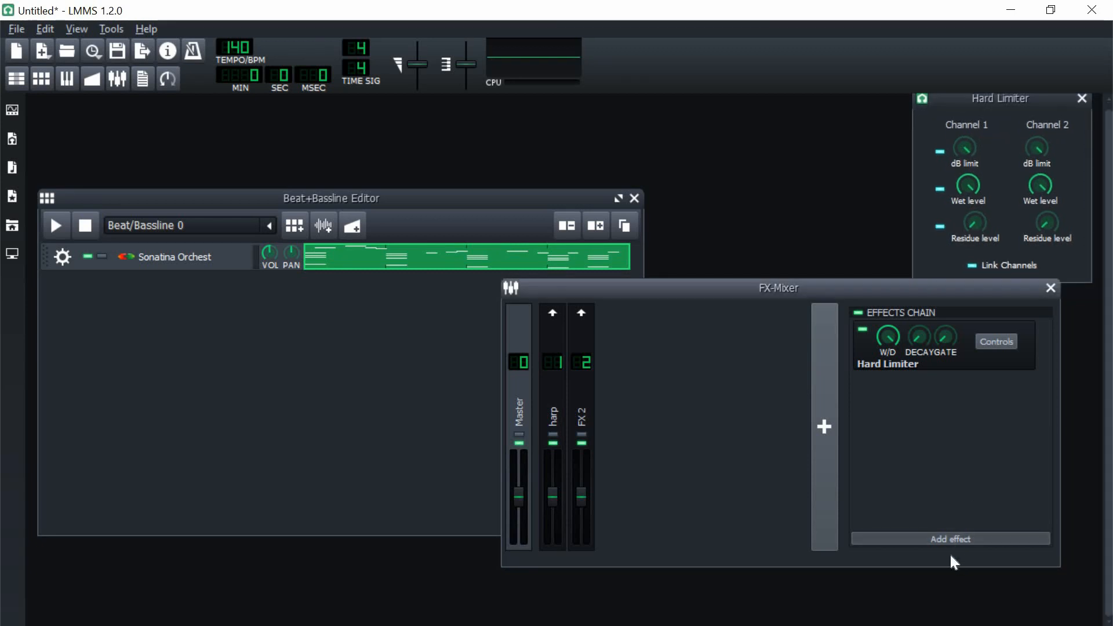
text(limit)
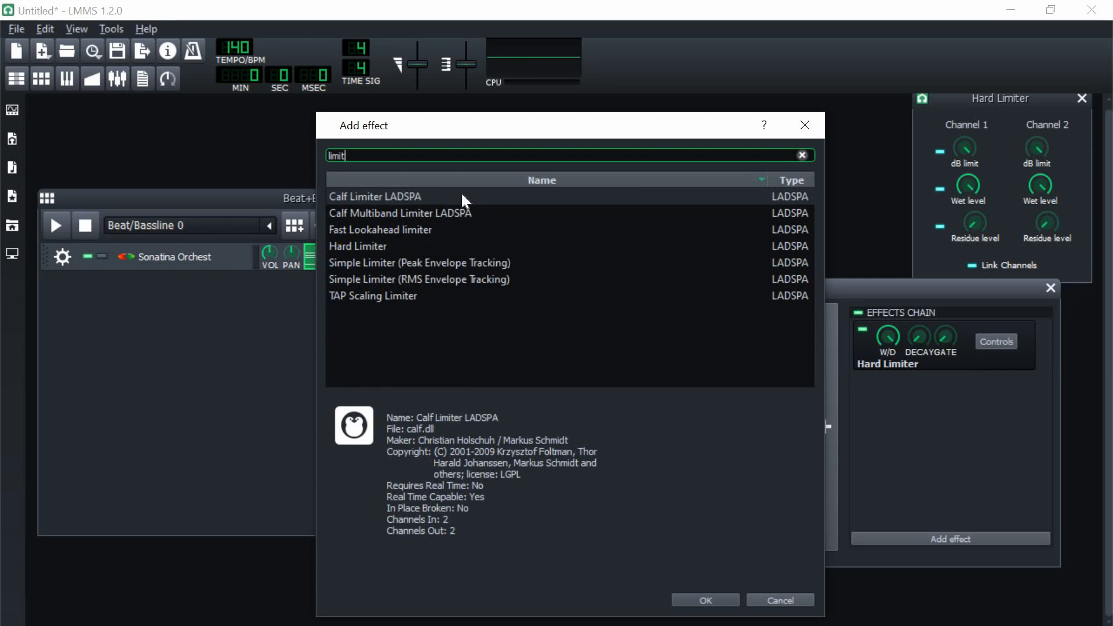
double_click(389, 191)
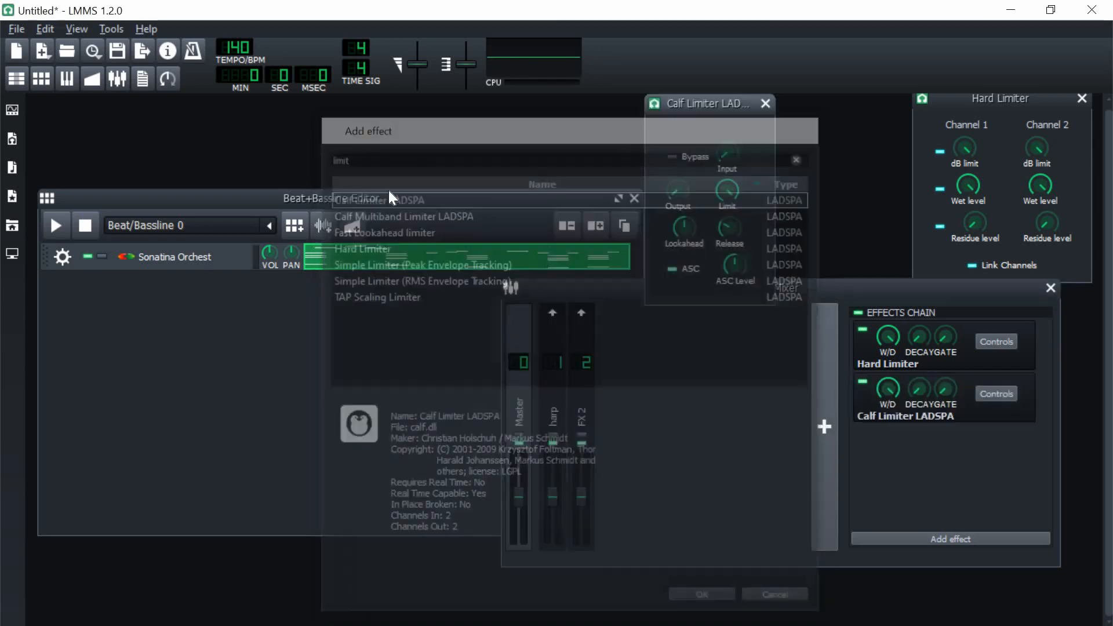
drag(661, 111, 589, 149)
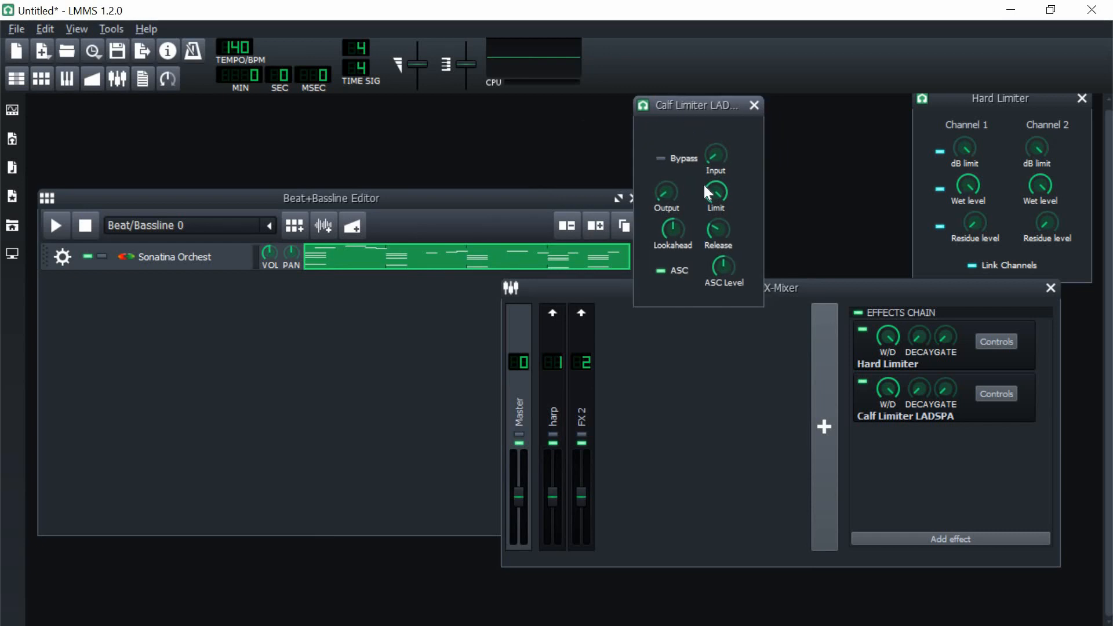
right_click(970, 414)
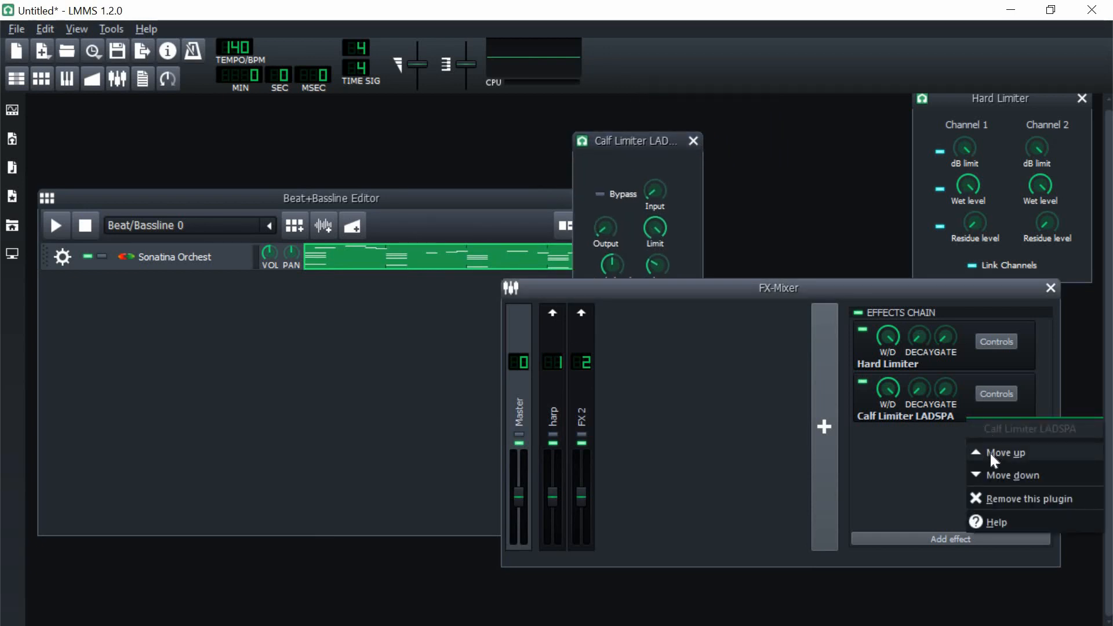
click(991, 453)
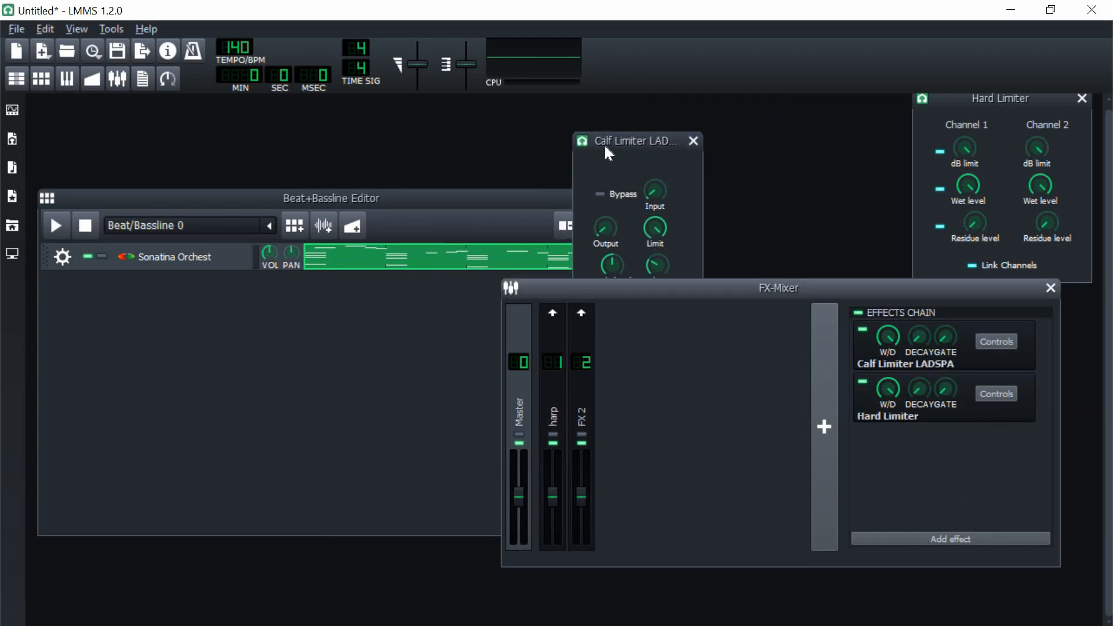
drag(615, 141, 319, 231)
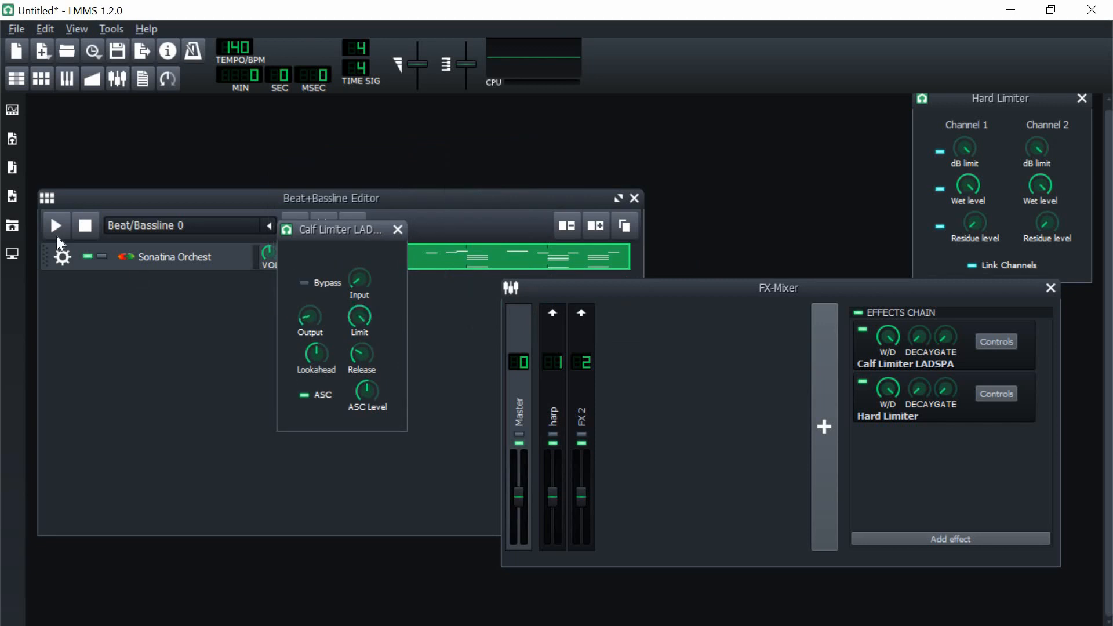
Step: Audition the pattern twice through the limiters while watching the Master channel's level meter, and stop playback
click(56, 225)
click(792, 287)
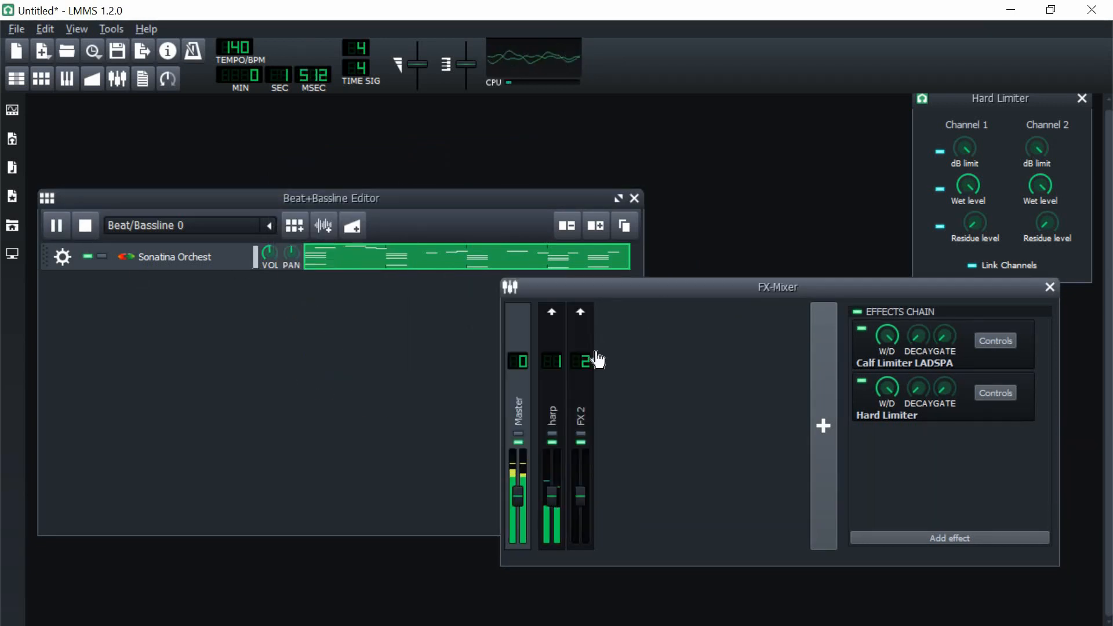
click(201, 262)
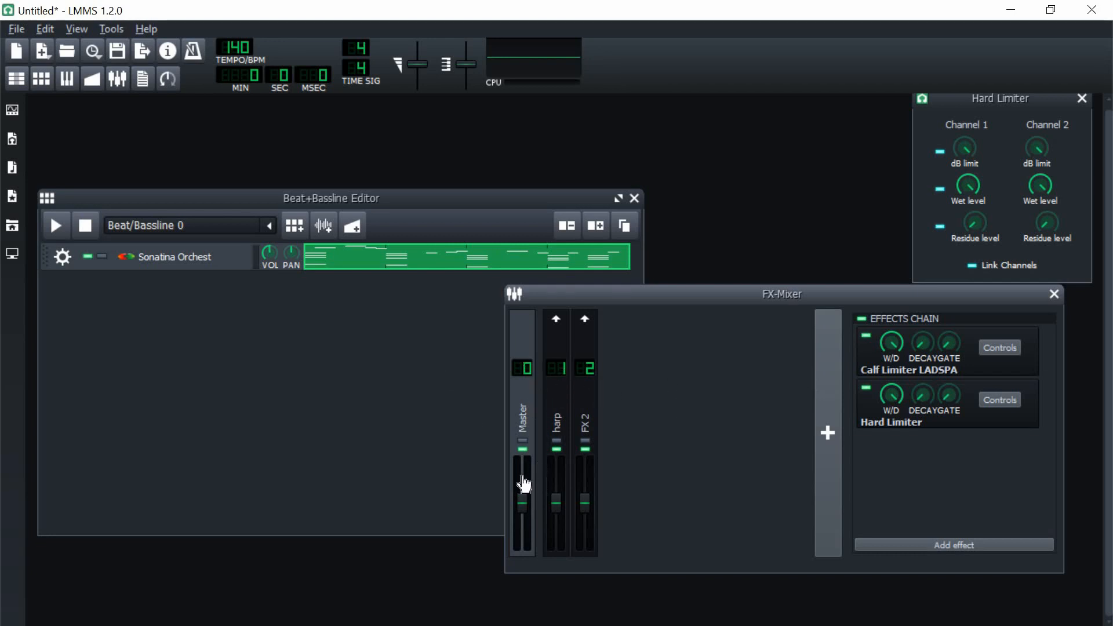
click(56, 225)
click(677, 297)
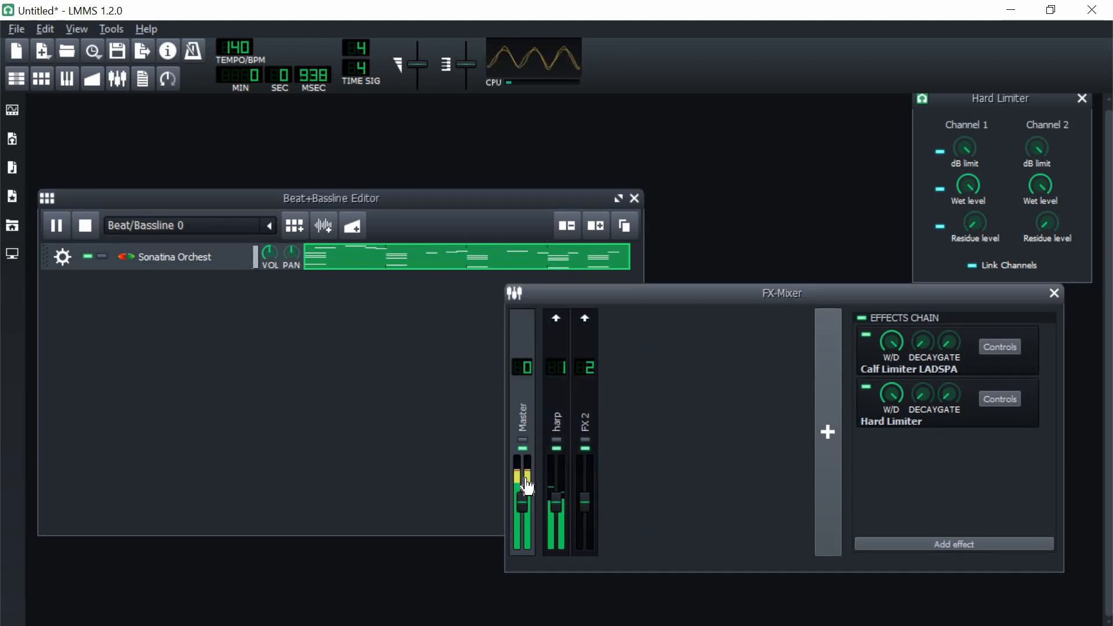
click(92, 234)
click(810, 297)
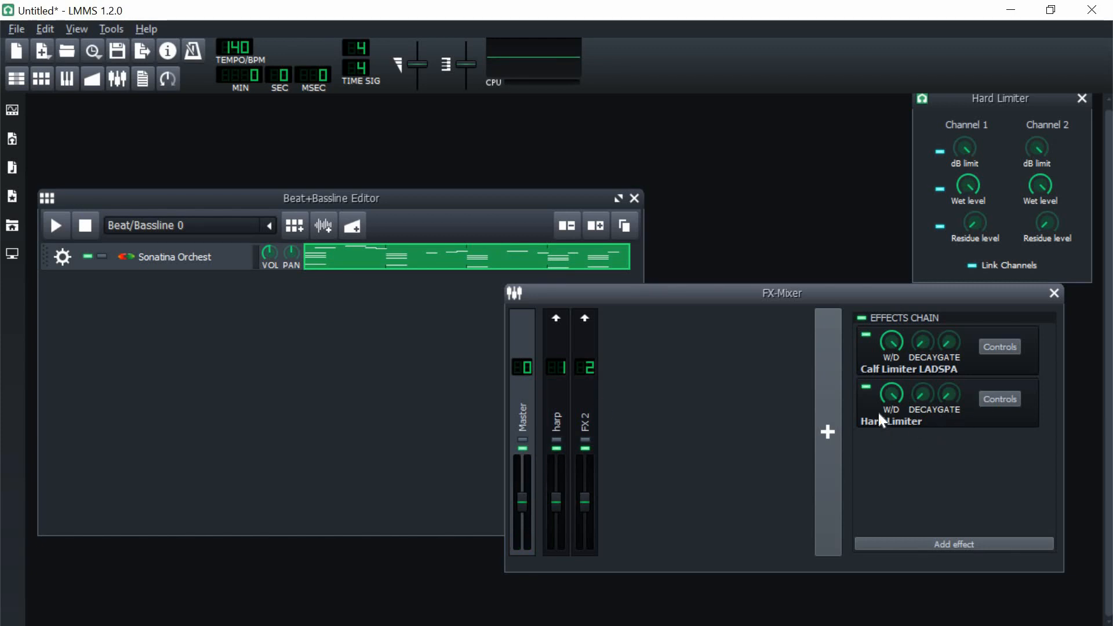
Step: Review the effects chains of the harp, FX 2 and Master channels and open the harp channel's Equalizer controls
click(560, 412)
click(589, 410)
click(522, 398)
click(556, 417)
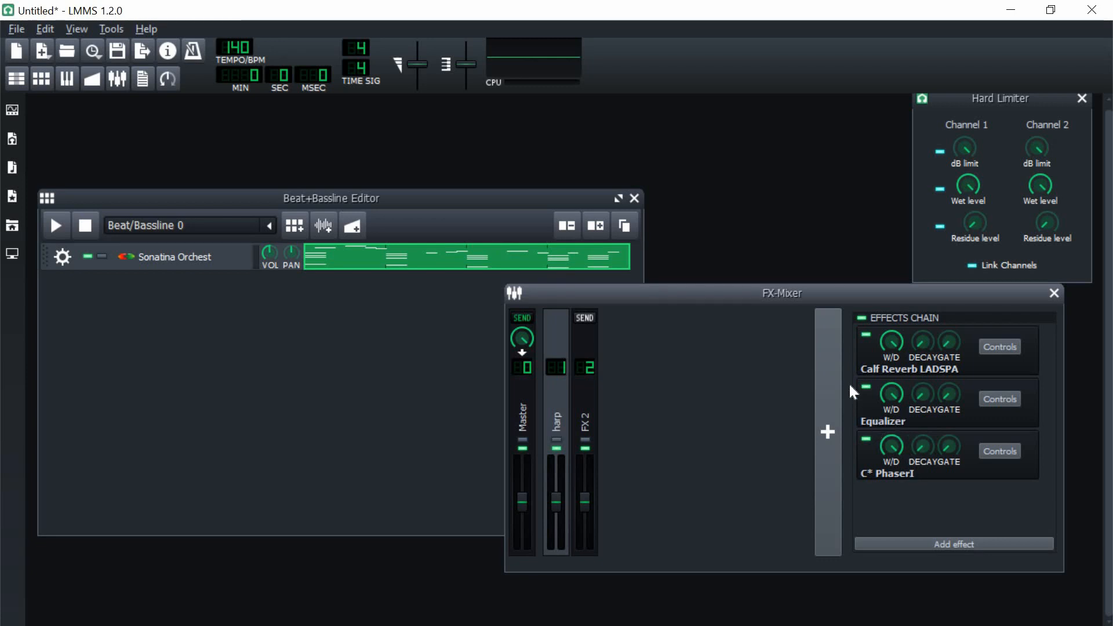
click(1000, 399)
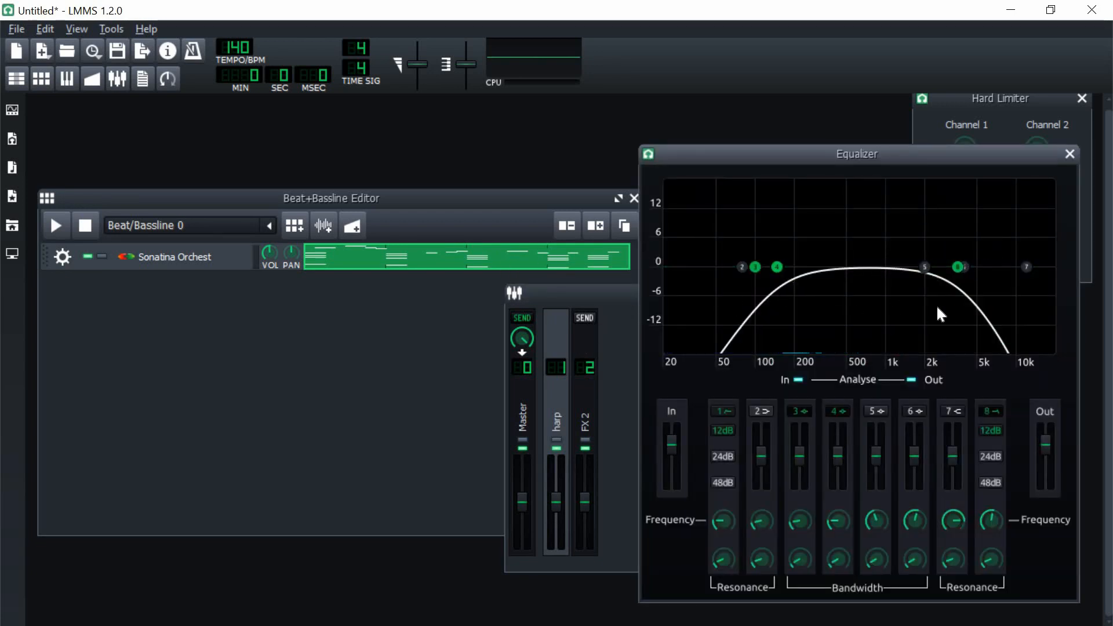
Step: Move the C* PhaserI above the Equalizer in the harp channel's effects chain and shift the mixer off the Equalizer window
click(624, 292)
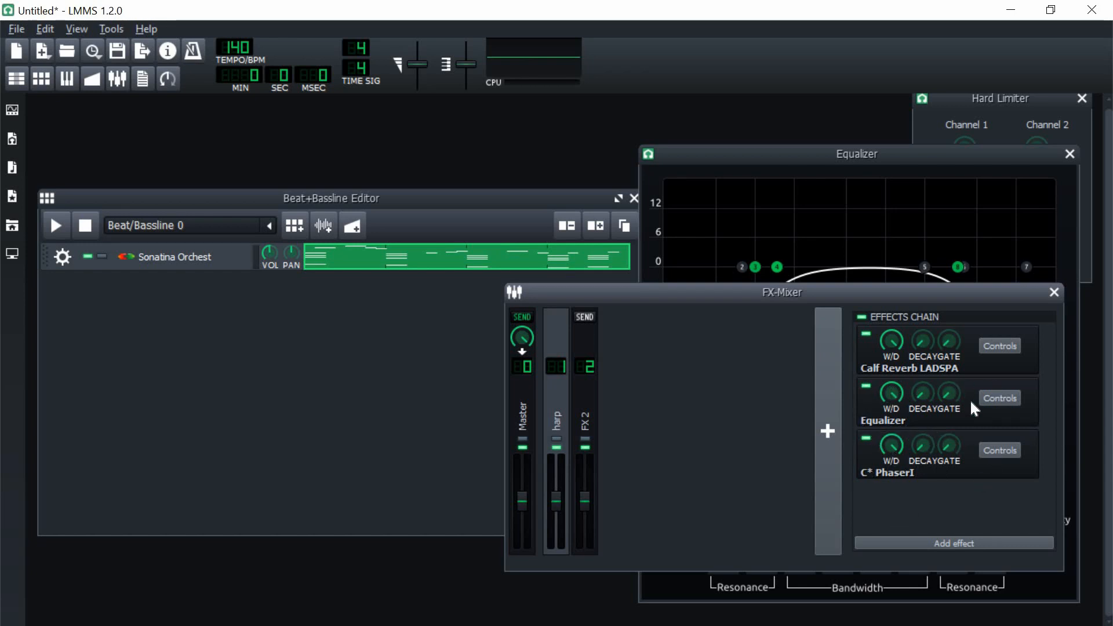
right_click(969, 470)
click(988, 500)
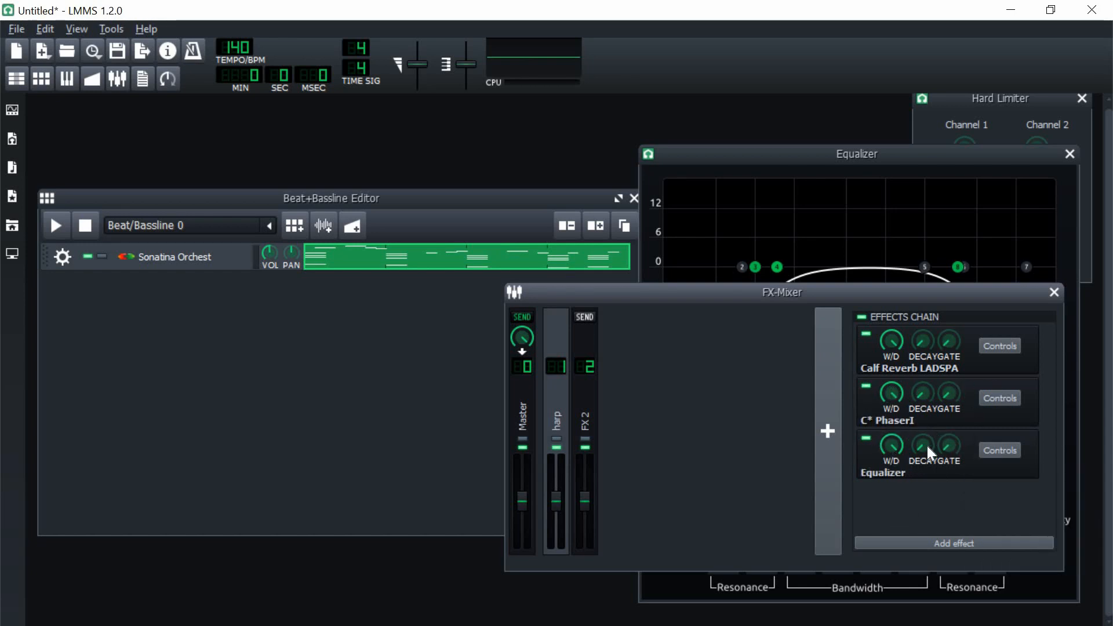
drag(689, 301, 282, 262)
Step: Narrow the harp's Equalizer curve by moving bands 1 and 8 to between 500 Hz and 1 kHz while auditioning the pattern
drag(957, 266, 893, 266)
mouse_move(780, 270)
mouse_down()
mouse_move(792, 284)
mouse_move(809, 270)
mouse_move(770, 266)
mouse_up()
click(58, 227)
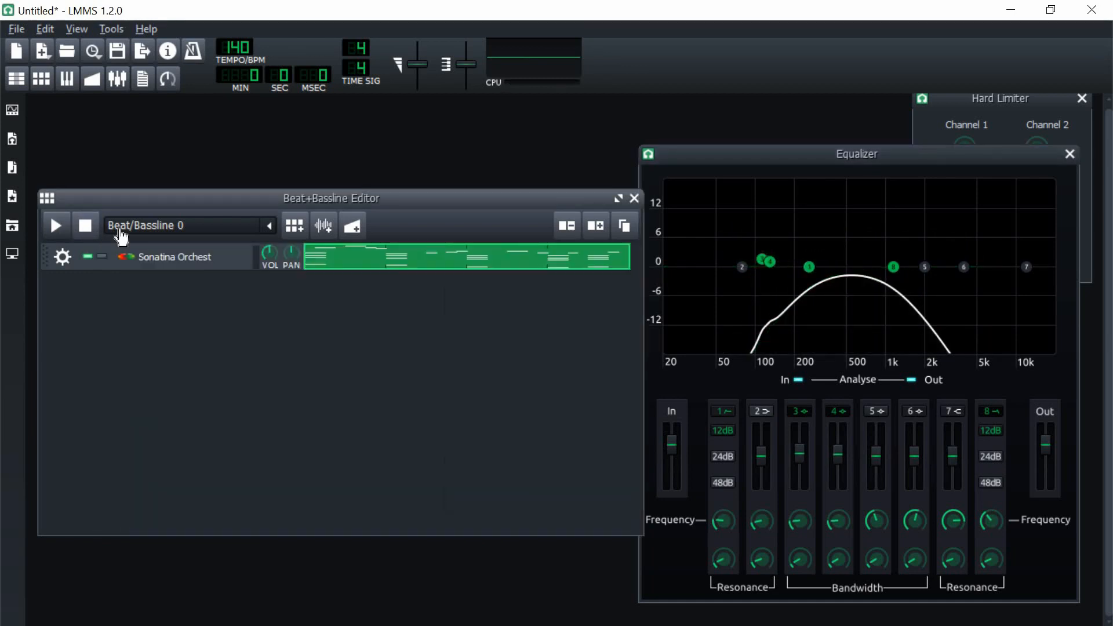
drag(809, 267, 874, 268)
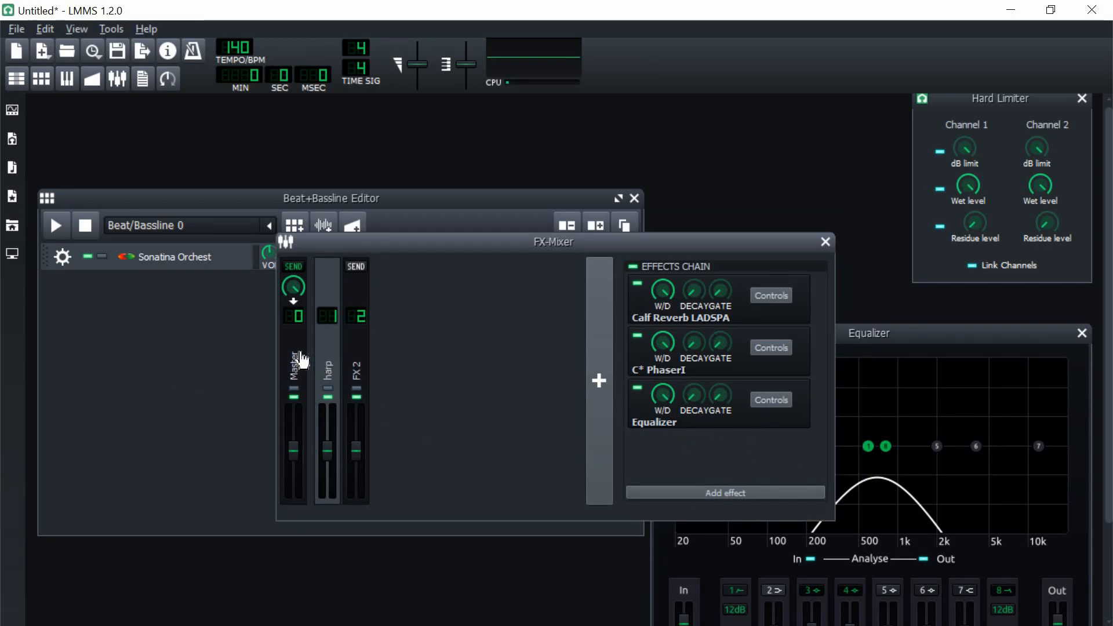
Step: Select the Master channel and open the Calf Limiter's controls to examine its limit and output settings
click(298, 360)
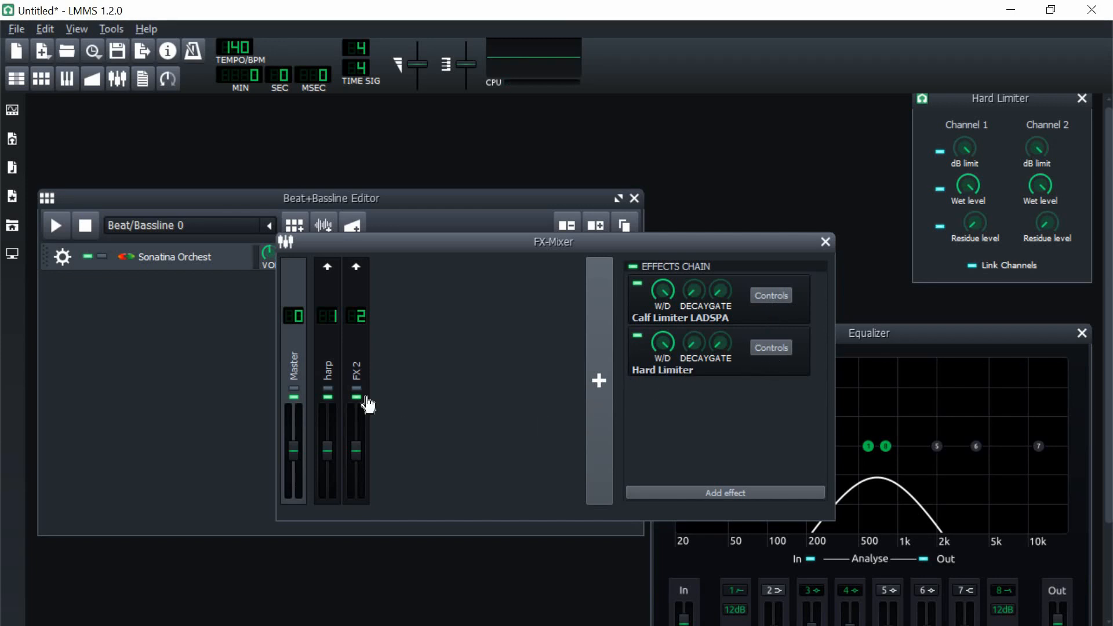
click(763, 302)
drag(481, 369, 432, 366)
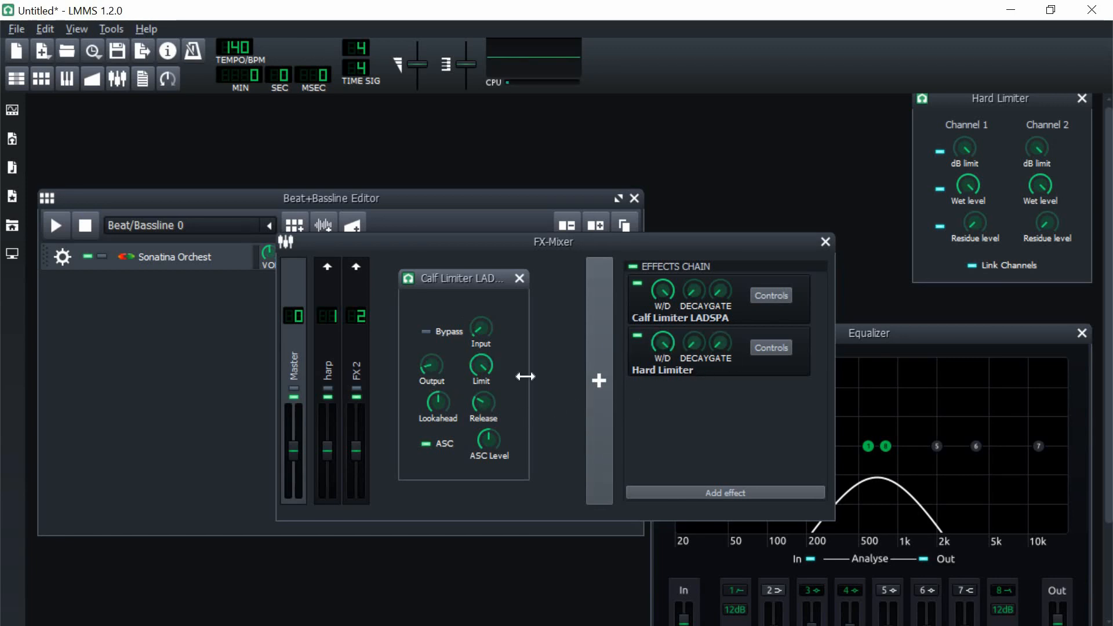
Step: Audition the pattern with the narrowed Equalizer while watching the mixer's Master and harp levels, and stop playback
click(55, 227)
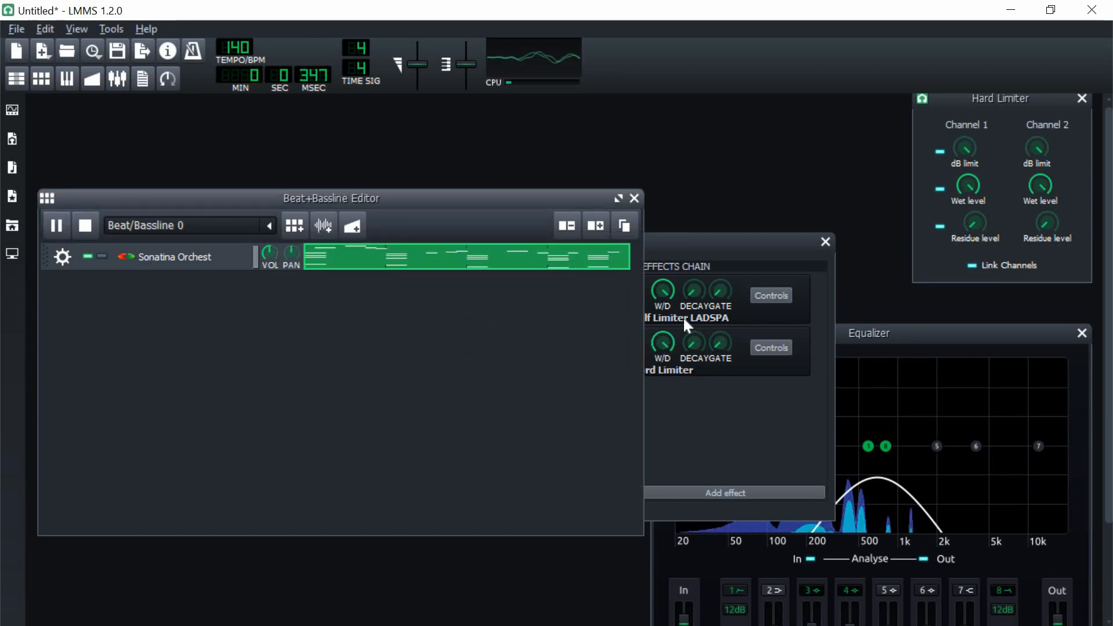
click(774, 295)
drag(763, 253, 789, 248)
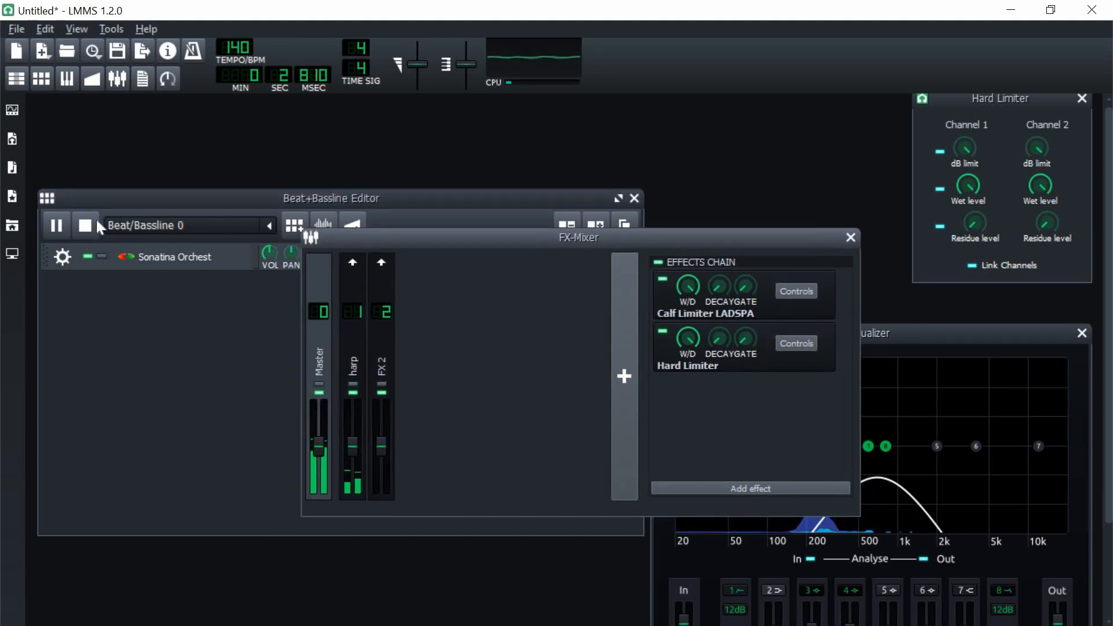
click(201, 237)
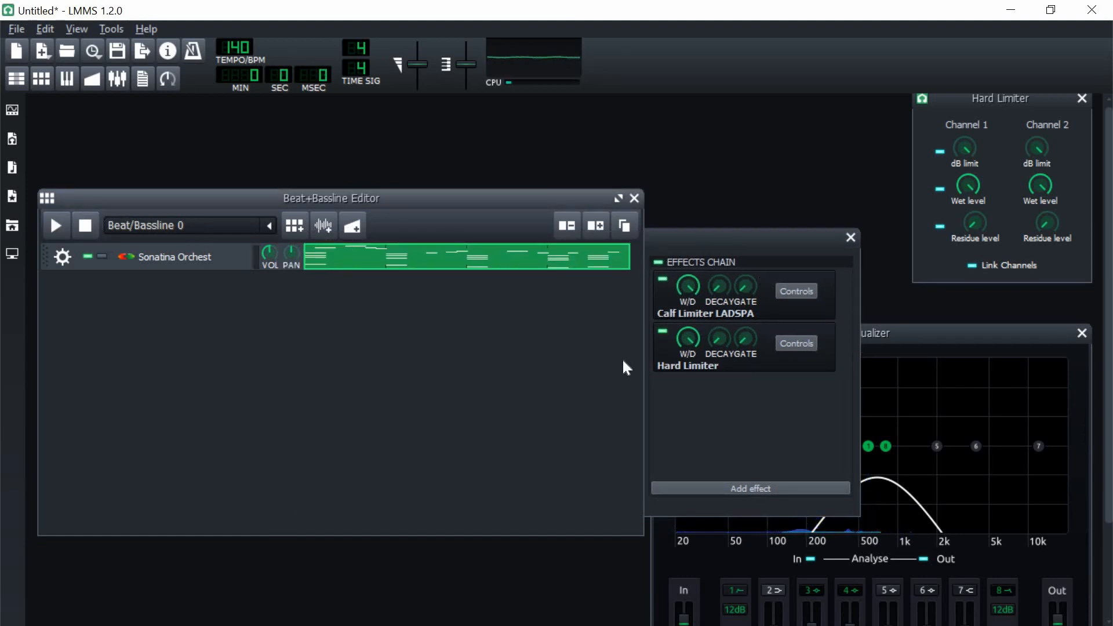
Step: Remove the Calf Limiter LADSPA from the Master channel's effects chain
drag(677, 239, 750, 261)
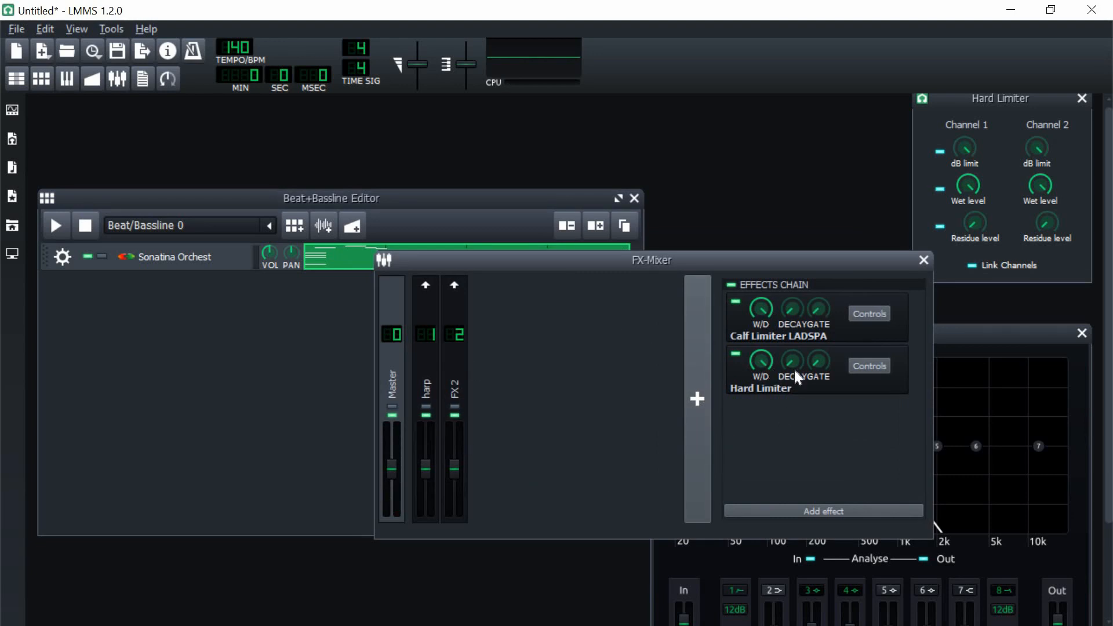
right_click(833, 346)
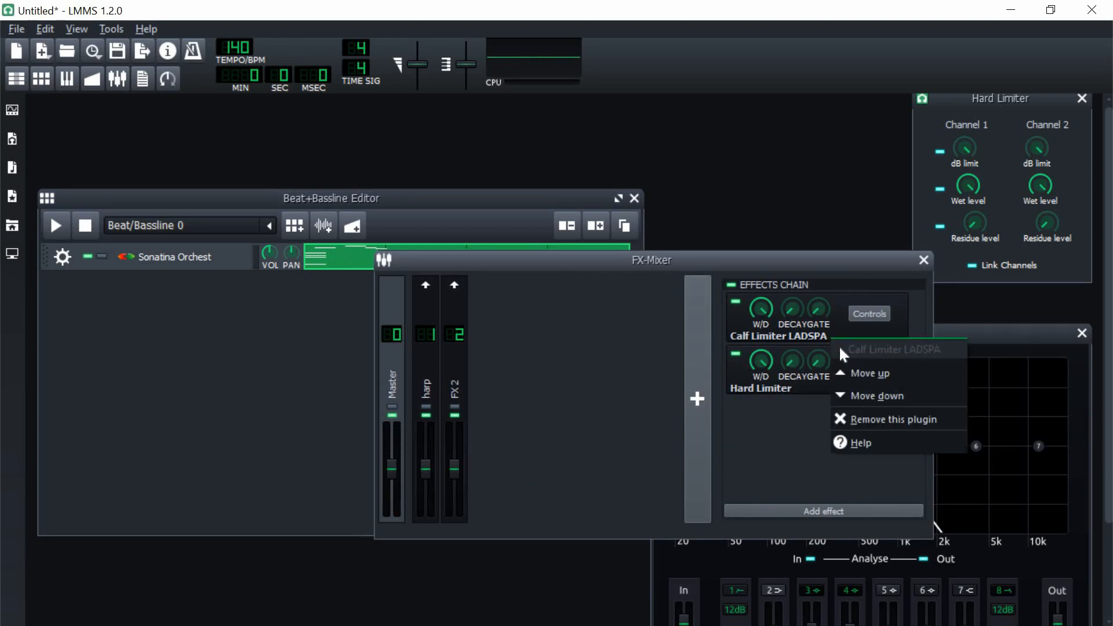
click(855, 424)
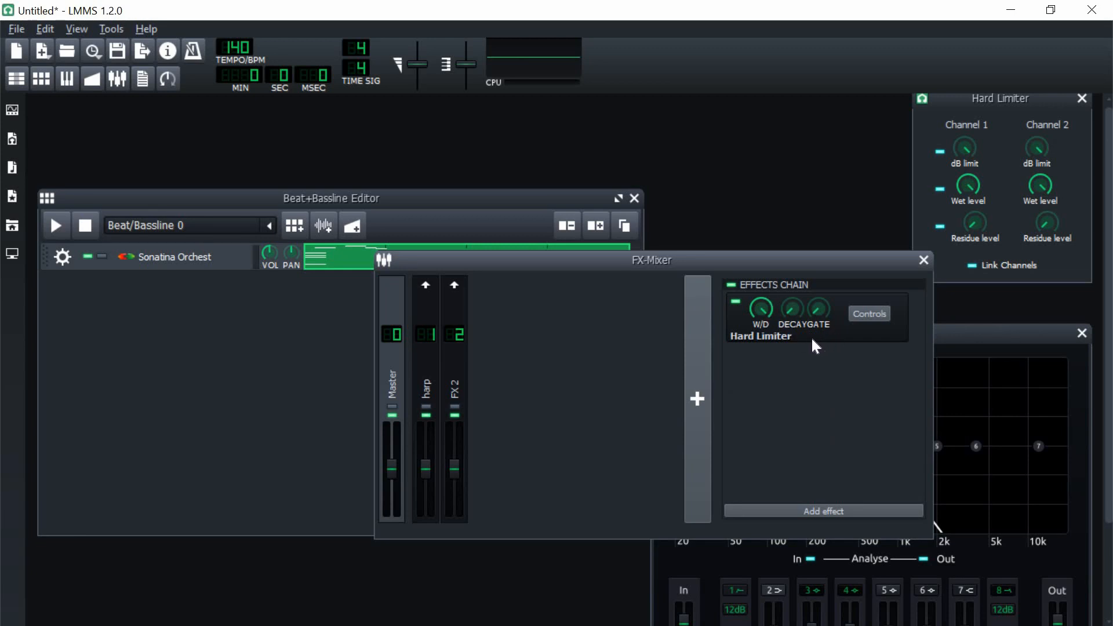
Step: Toggle the Hard Limiter's controls, and close the FX-Mixer, Equalizer and Hard Limiter windows
click(860, 319)
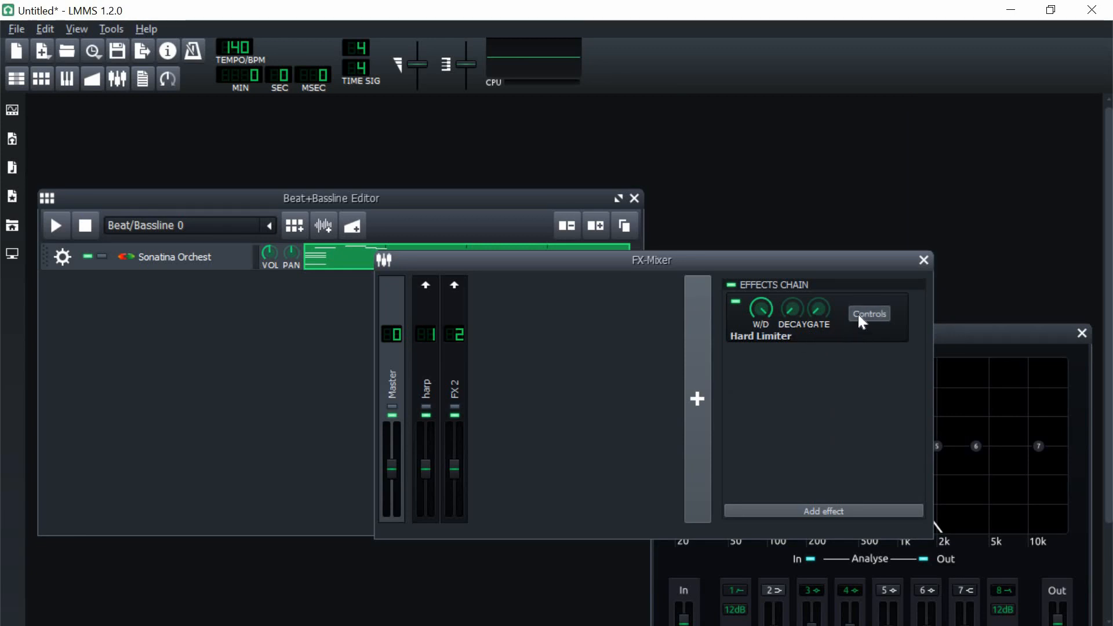
click(858, 314)
drag(969, 173, 969, 176)
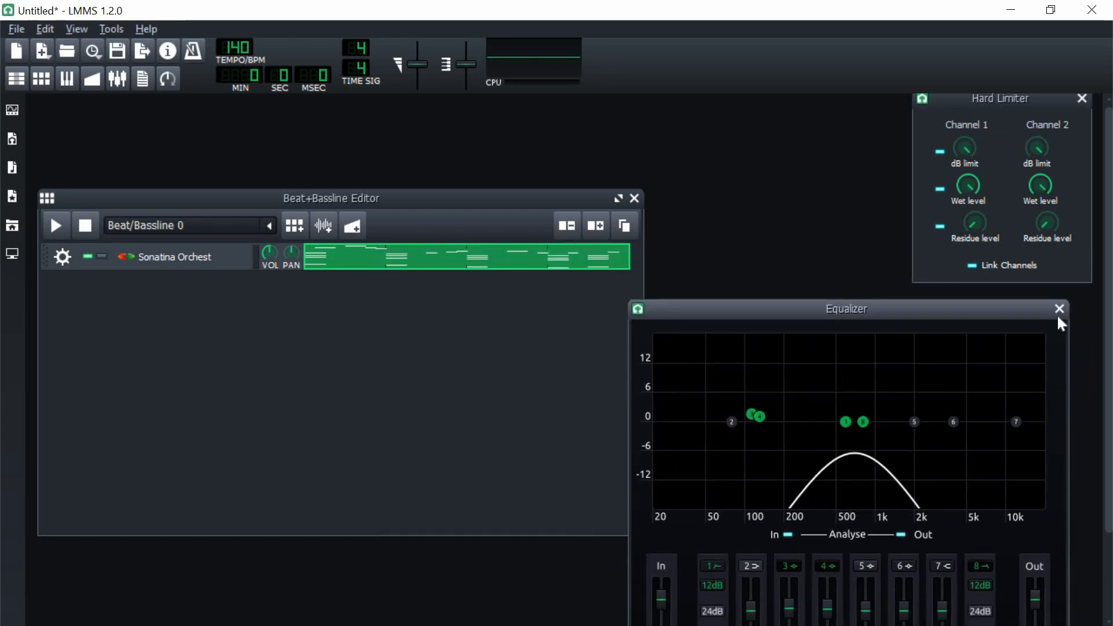
click(1058, 312)
click(1082, 98)
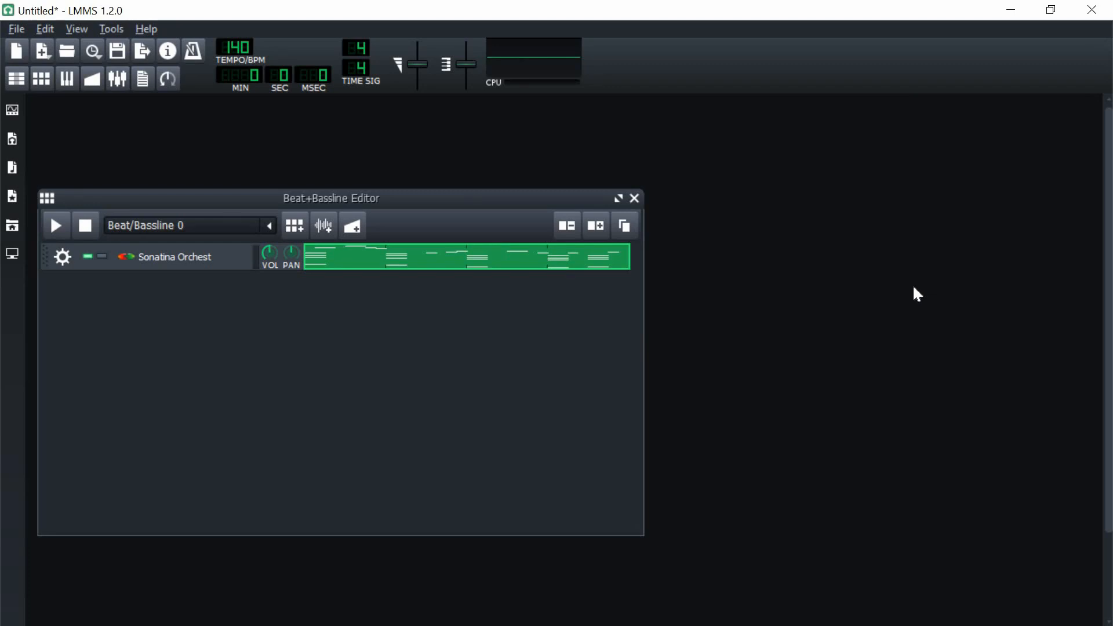